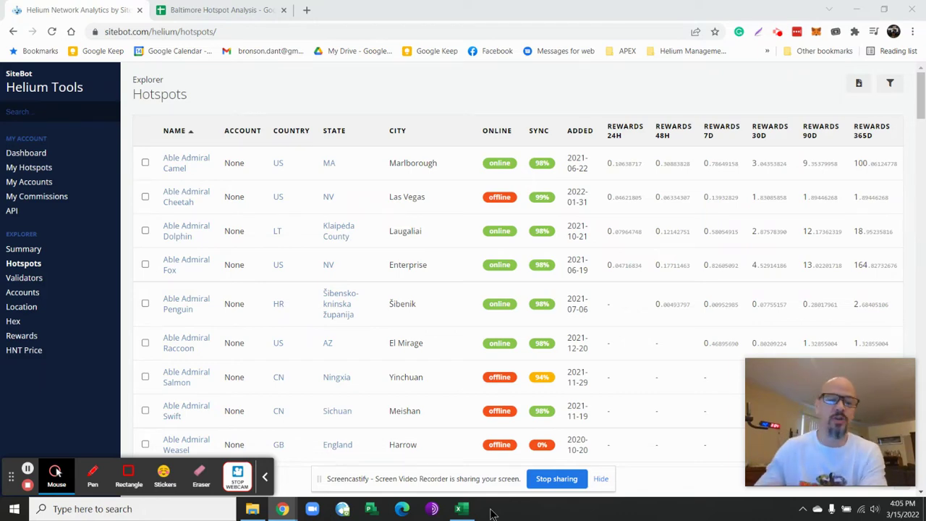
pyautogui.moveTo(266, 504)
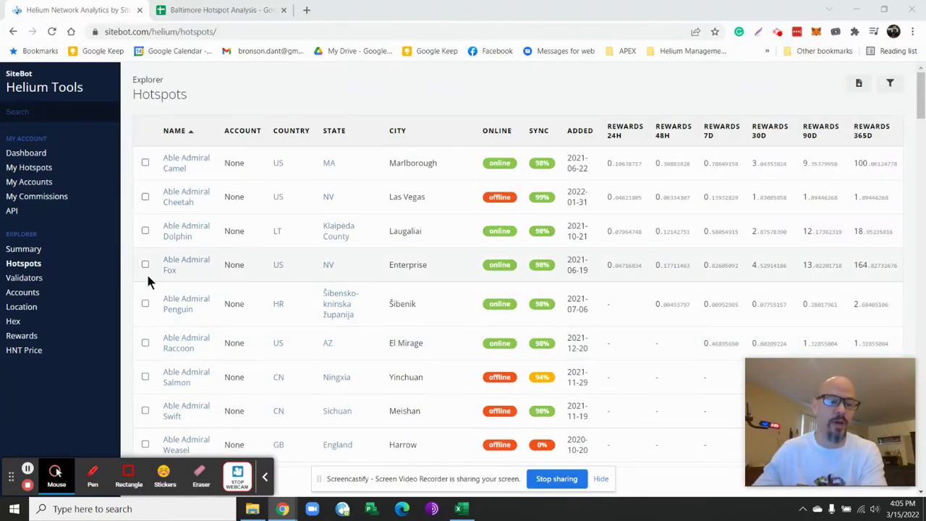
pyautogui.click(265, 476)
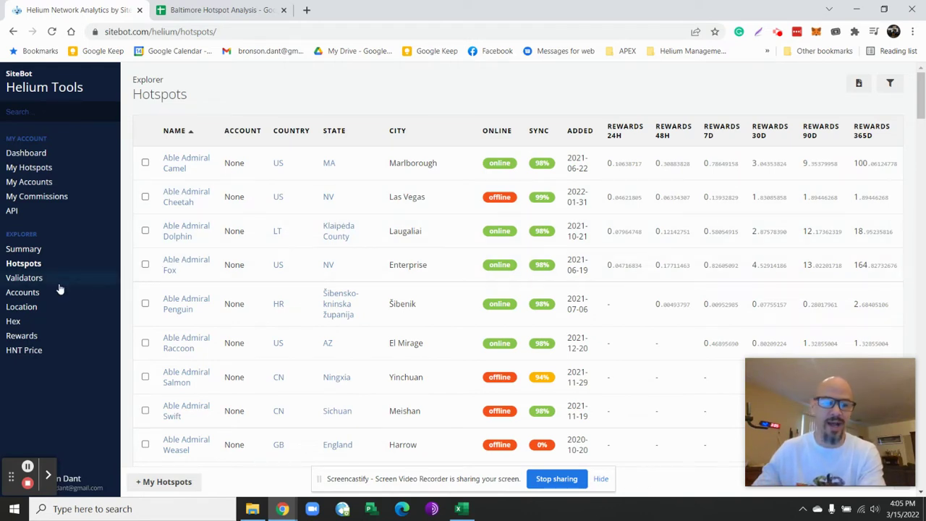
# - Open the Hotspots explorer's filter and set the state to MD
pyautogui.click(22, 265)
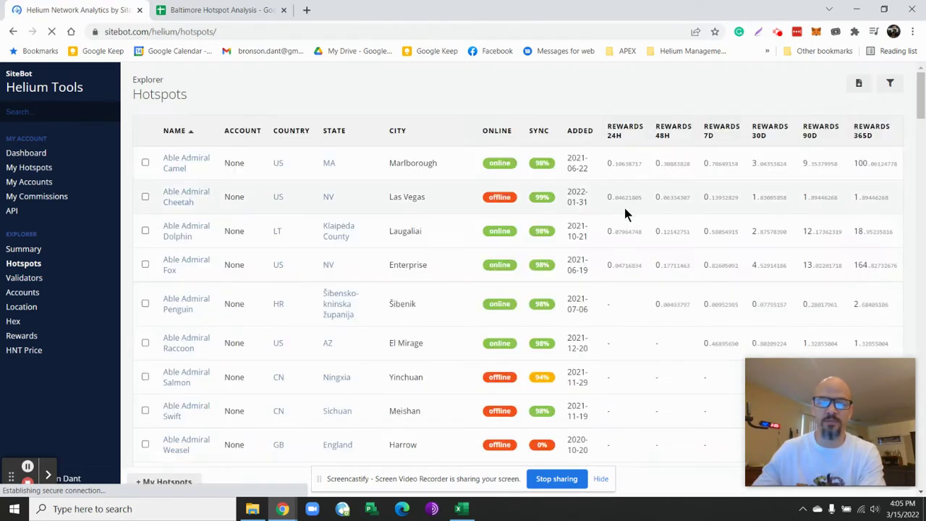
pyautogui.click(893, 85)
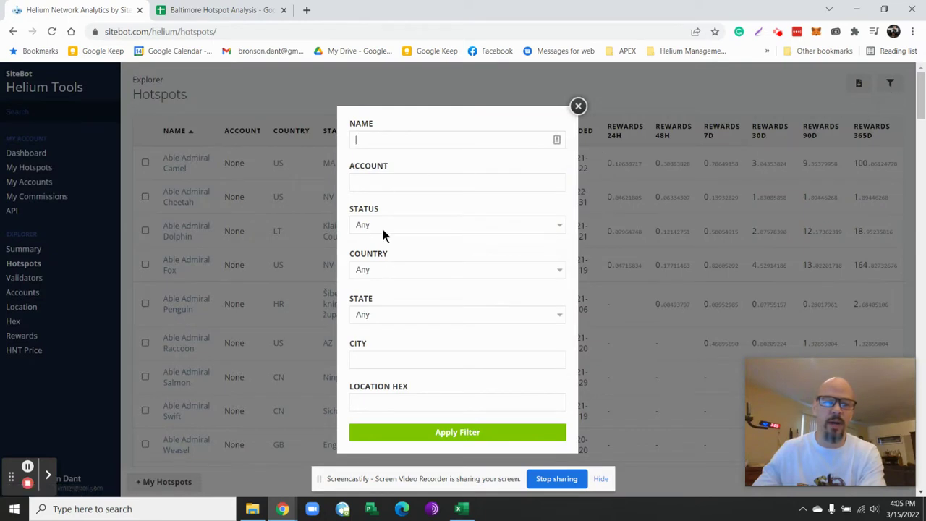
pyautogui.click(400, 315)
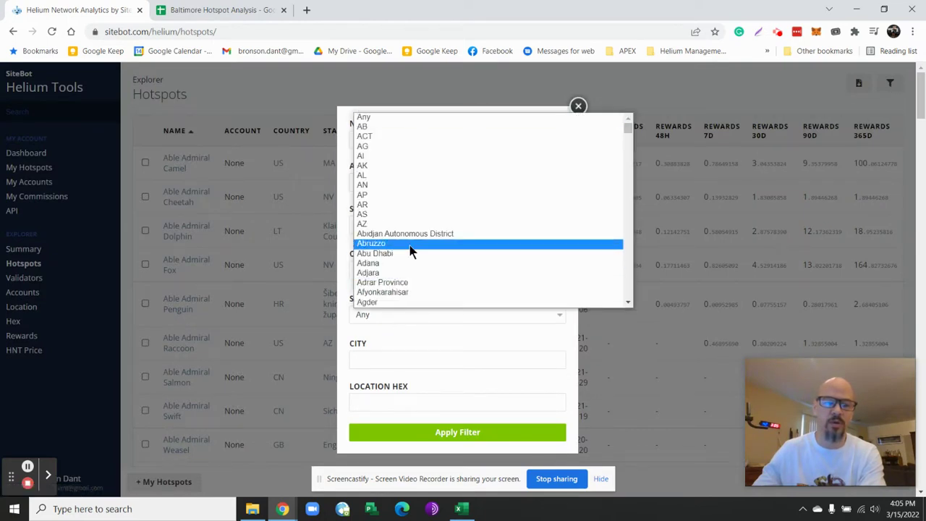
pyautogui.scroll(-2, 407, 250)
pyautogui.scroll(-15, 407, 250)
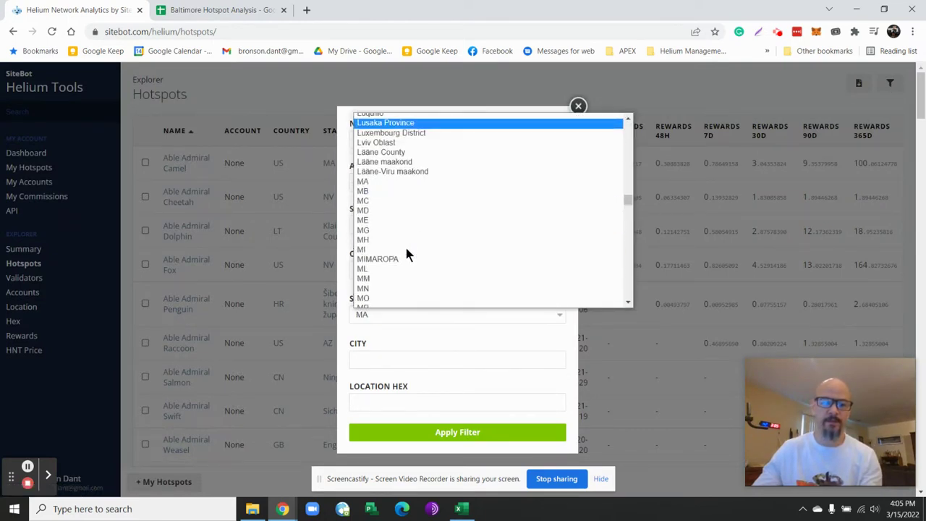
pyautogui.click(388, 212)
# - Set the filter's city to baltimore and apply it to the hotspot list
pyautogui.click(409, 363)
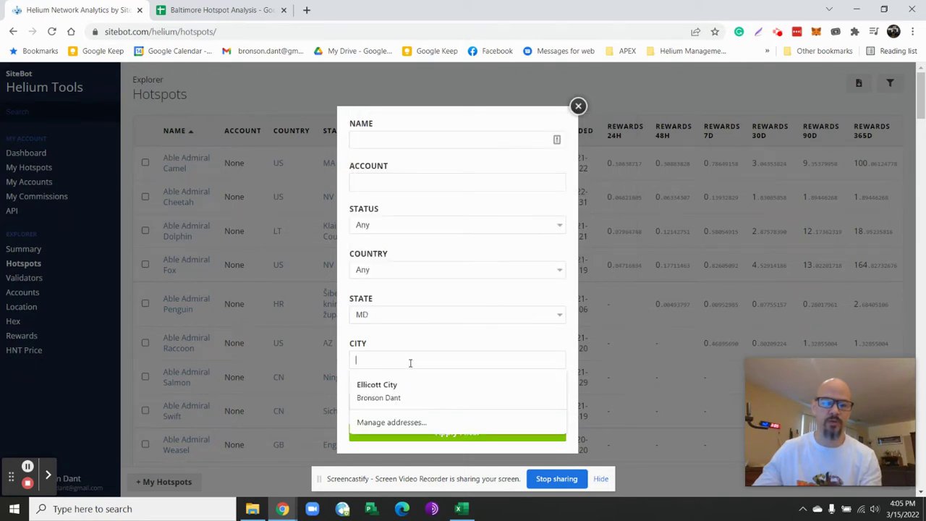
pyautogui.write('b')
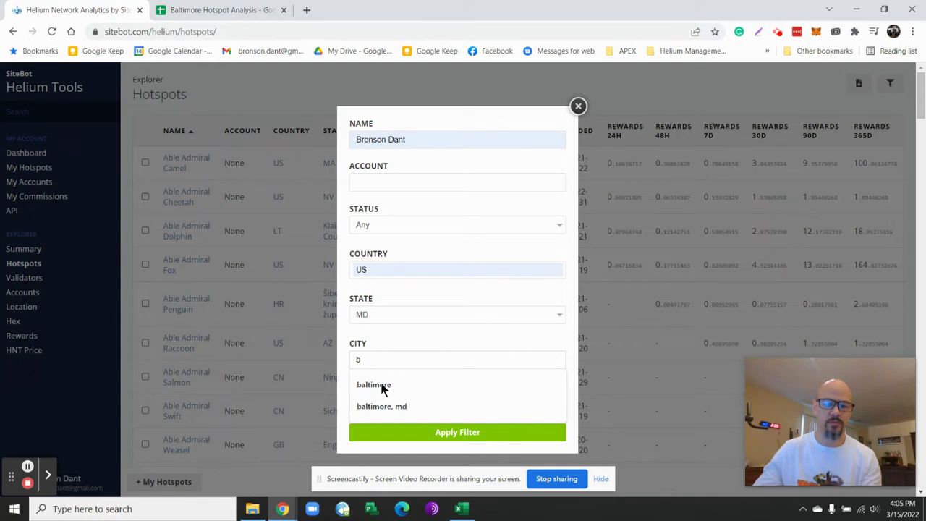
pyautogui.write('a')
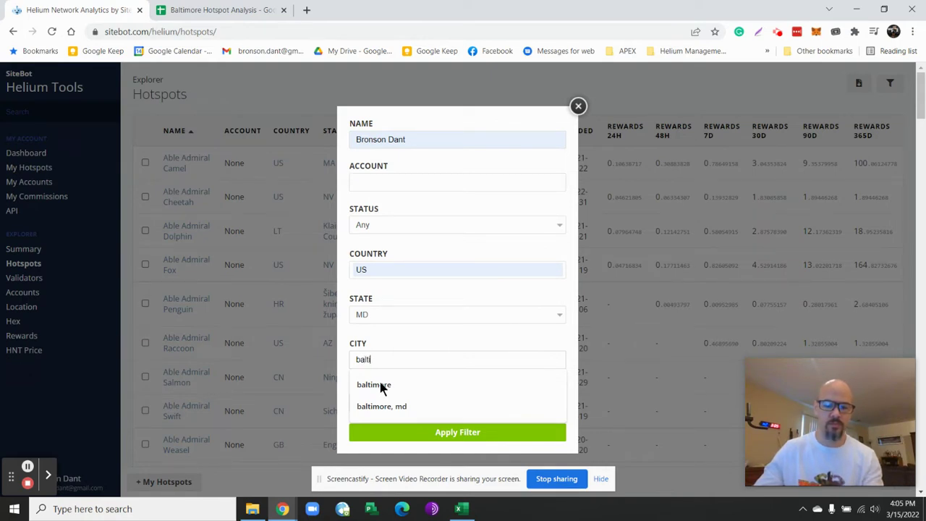
pyautogui.write('ltimore')
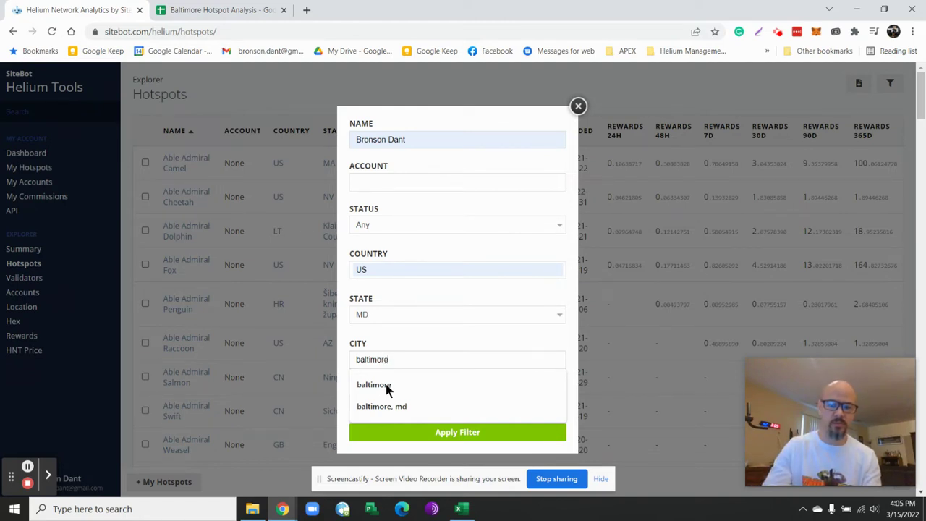
pyautogui.click(387, 389)
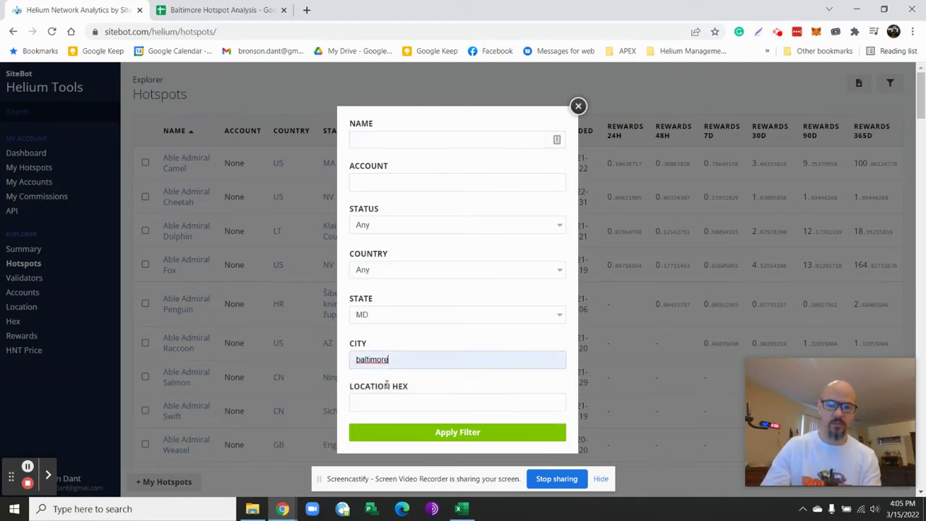
pyautogui.click(425, 433)
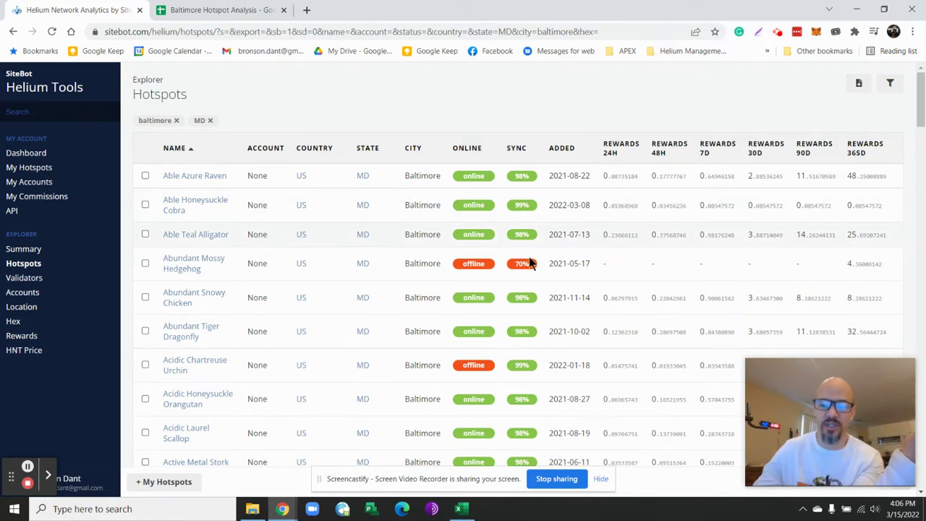
# - Switch to Excel and copy the entire sheet of exported Baltimore hotspots in the sitebot-helium-hotspots (1) workbook
pyautogui.click(460, 511)
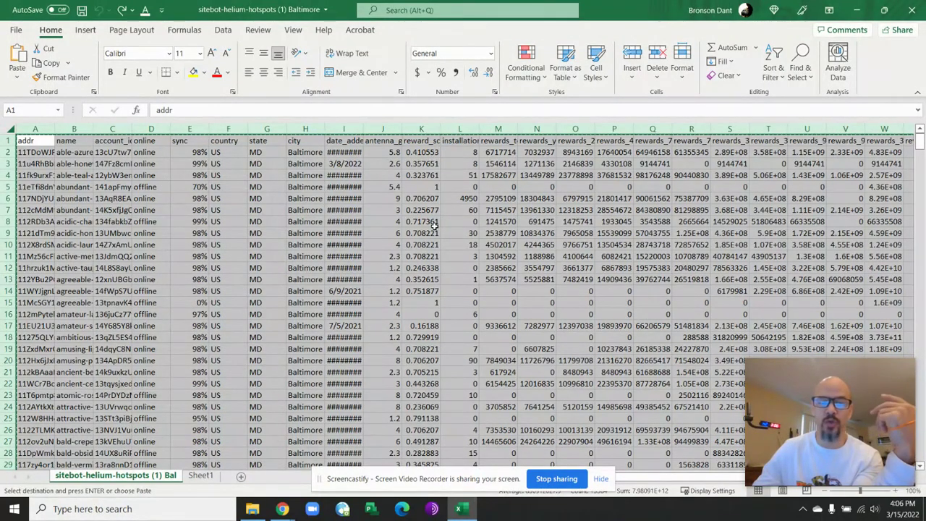
pyautogui.click(80, 196)
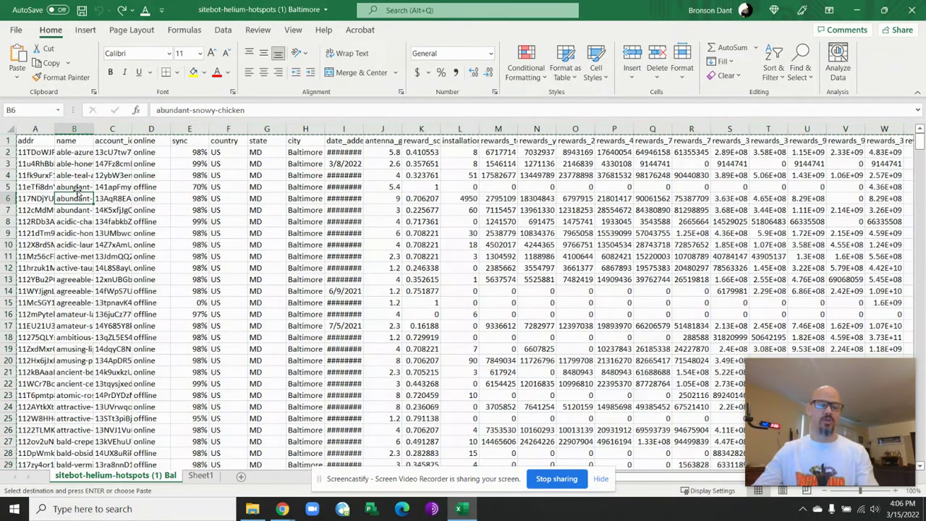
pyautogui.press('Escape')
pyautogui.click(74, 163)
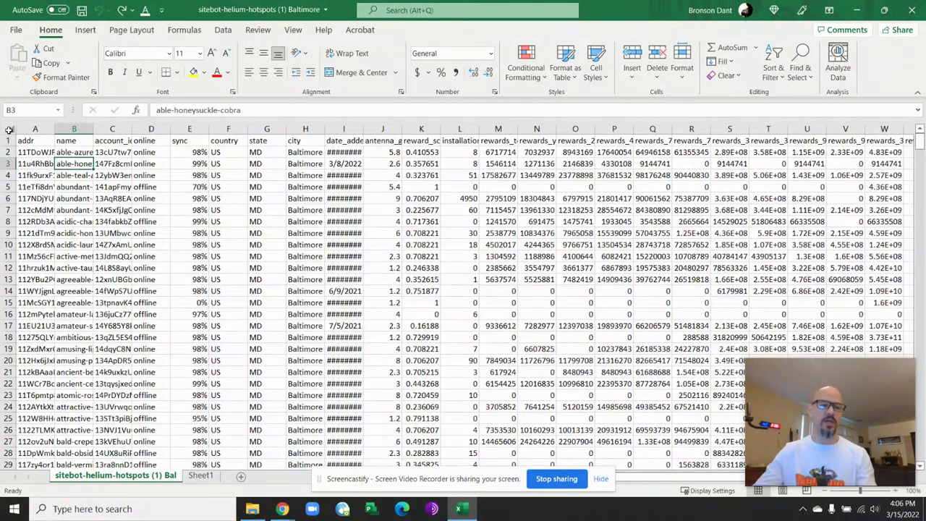
pyautogui.click(9, 130)
pyautogui.hotkey('ctrl', 'c')
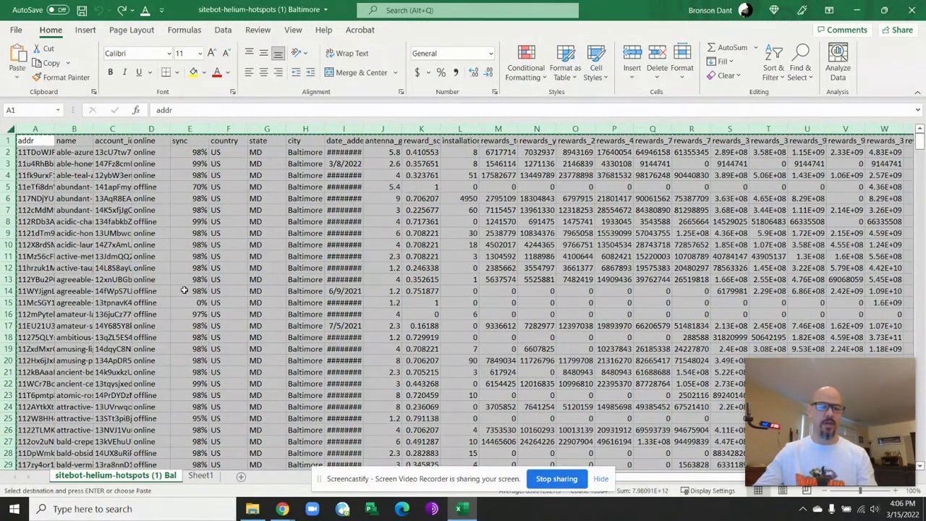
# - Switch to the Baltimore Hotspot Analysis spreadsheet in Google Sheets and clear all contents of Sheet1
pyautogui.moveTo(284, 511)
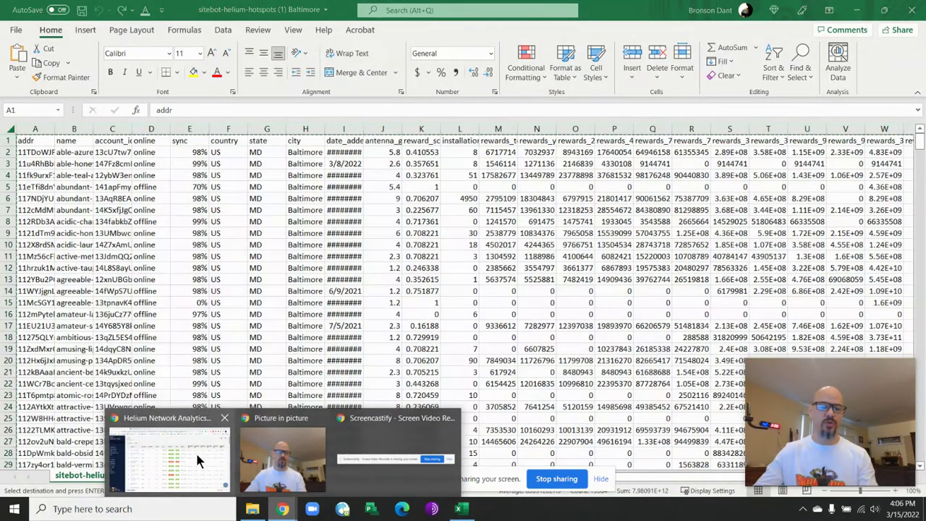
pyautogui.click(195, 451)
pyautogui.click(212, 10)
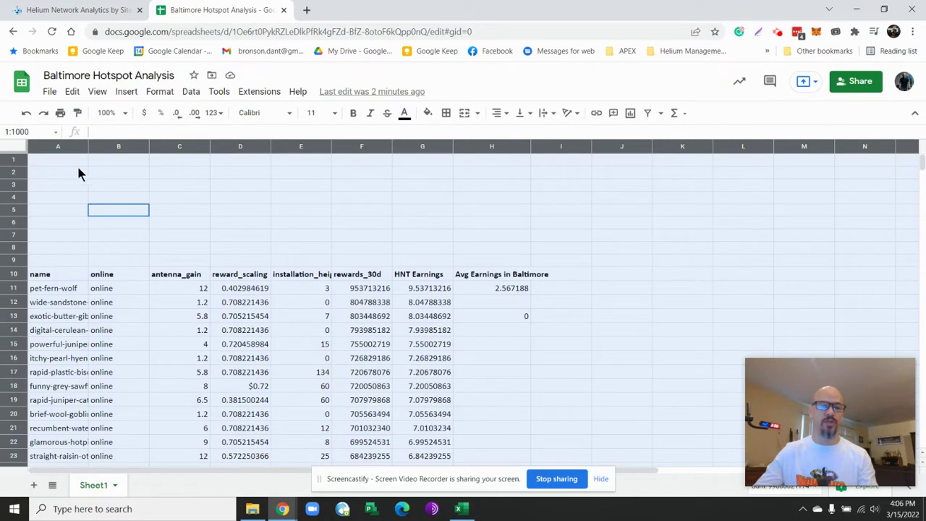
pyautogui.click(40, 164)
pyautogui.click(15, 151)
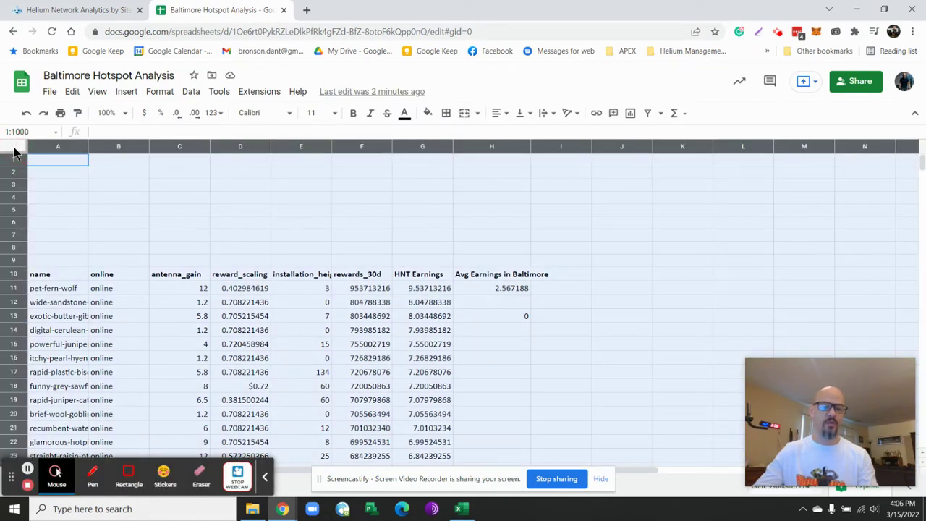
pyautogui.press('Delete')
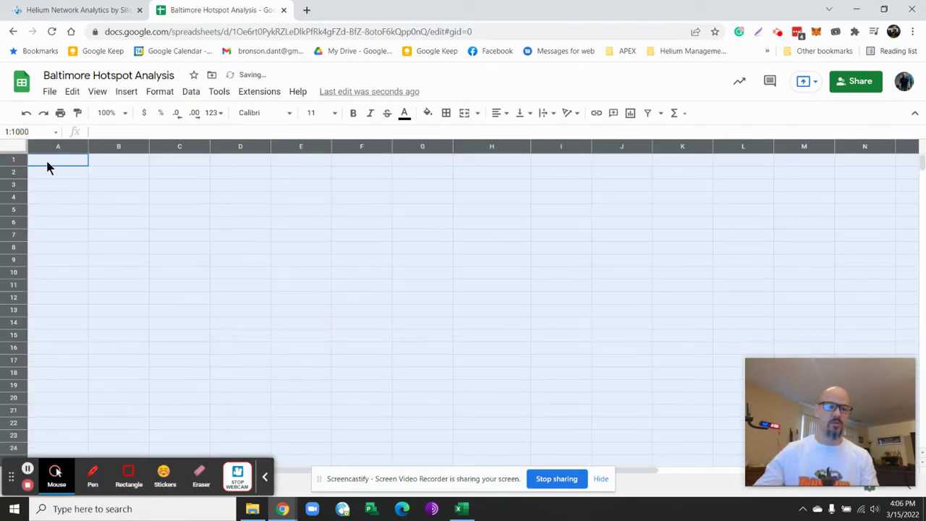
# - Paste the copied hotspot data starting at cell A1 and make the header row bold
pyautogui.click(49, 165)
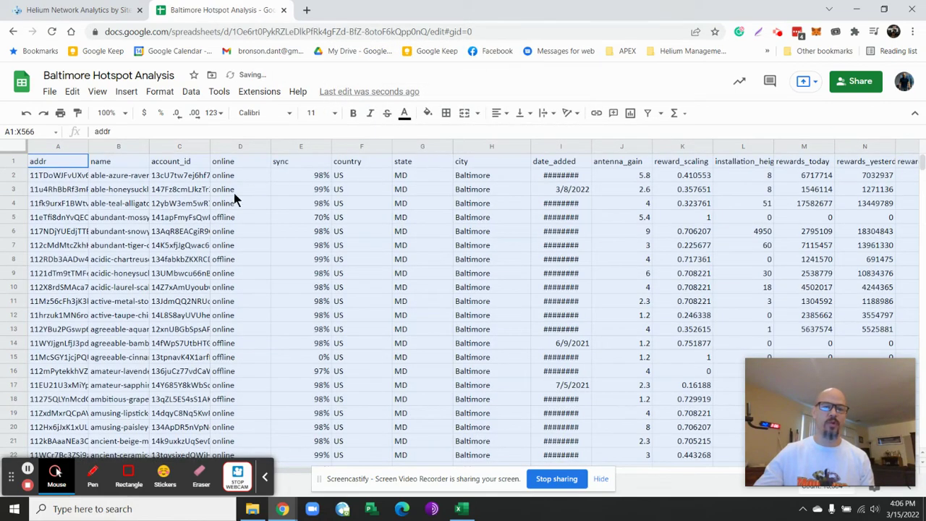
pyautogui.click(235, 193)
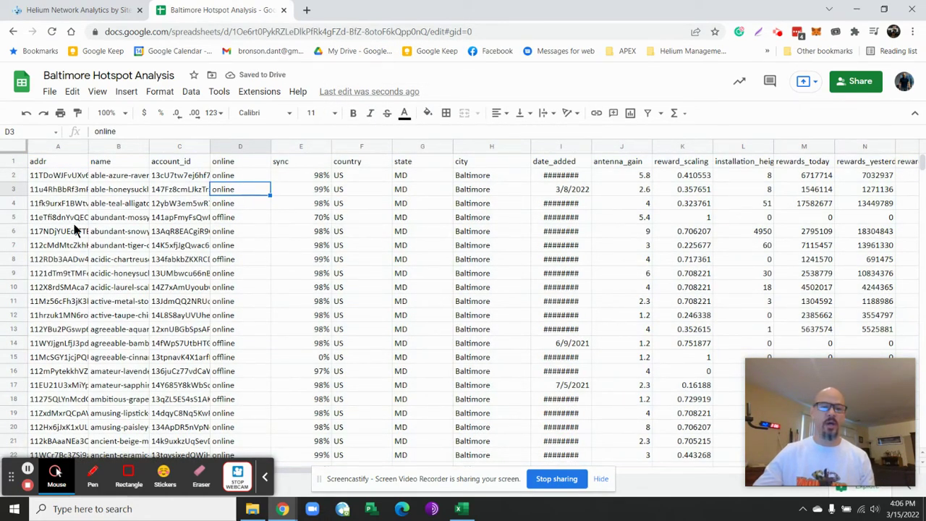
pyautogui.click(18, 165)
pyautogui.hotkey('ctrl', 'b')
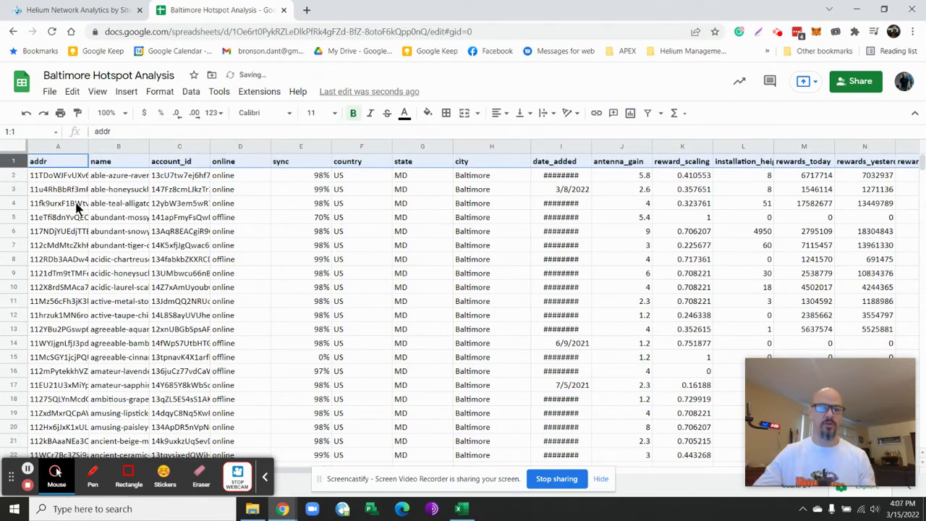
pyautogui.click(78, 208)
# - Auto-fit the width of all columns in the sheet to their contents
pyautogui.click(29, 161)
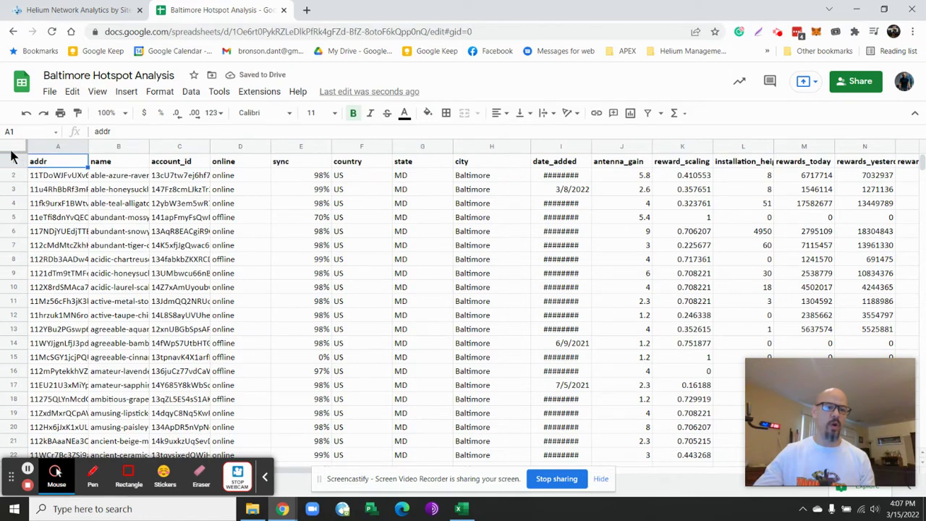
pyautogui.click(15, 147)
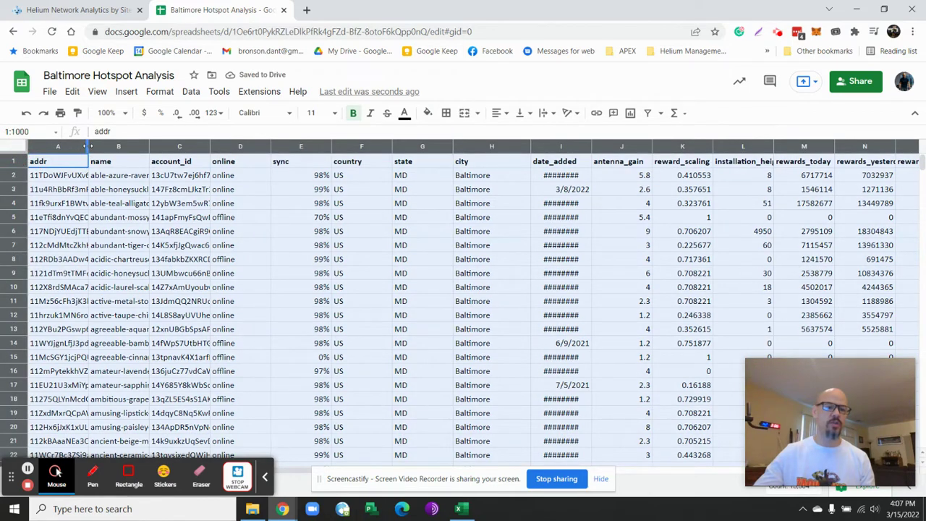
pyautogui.doubleClick(86, 146)
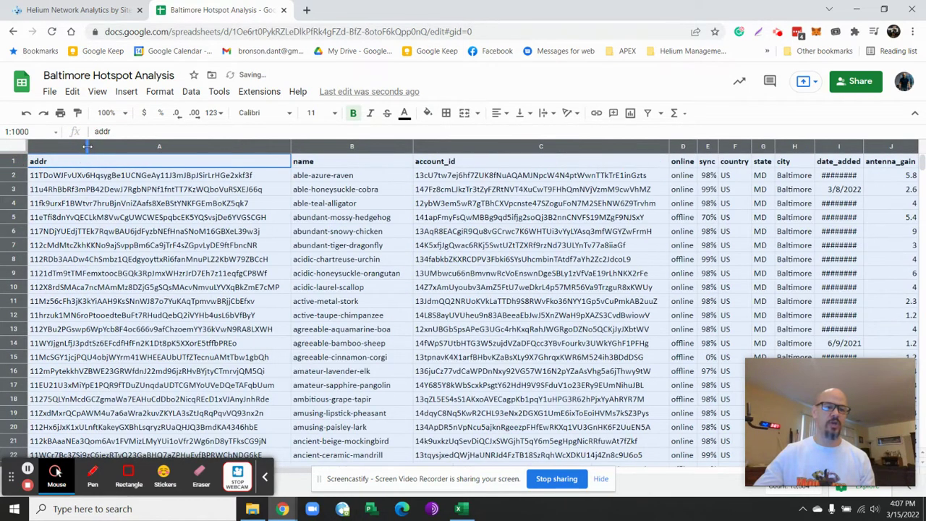
pyautogui.click(90, 189)
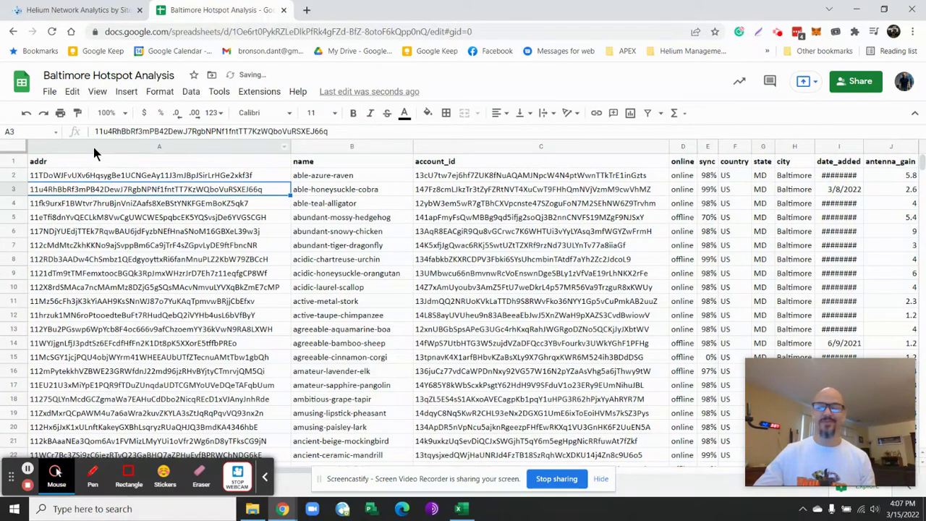
# - Delete the addr and account_id columns
pyautogui.rightClick(94, 147)
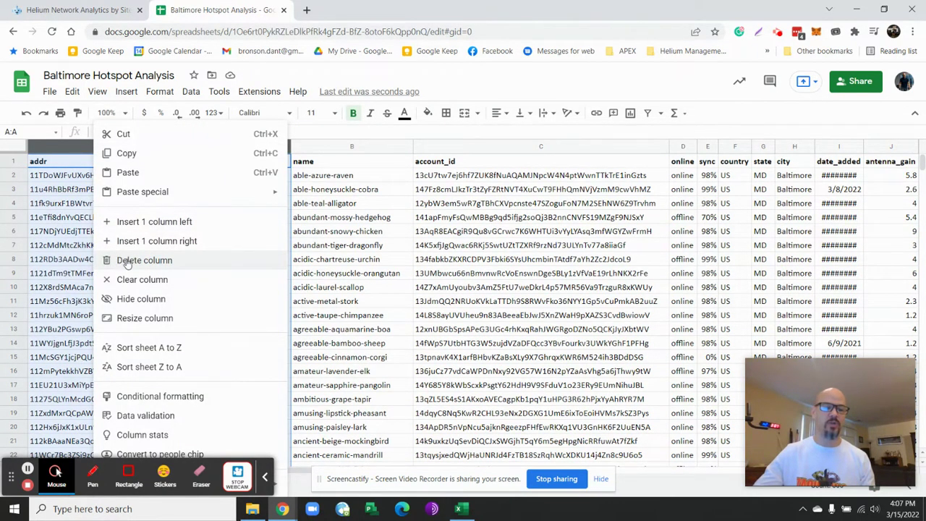
pyautogui.click(127, 262)
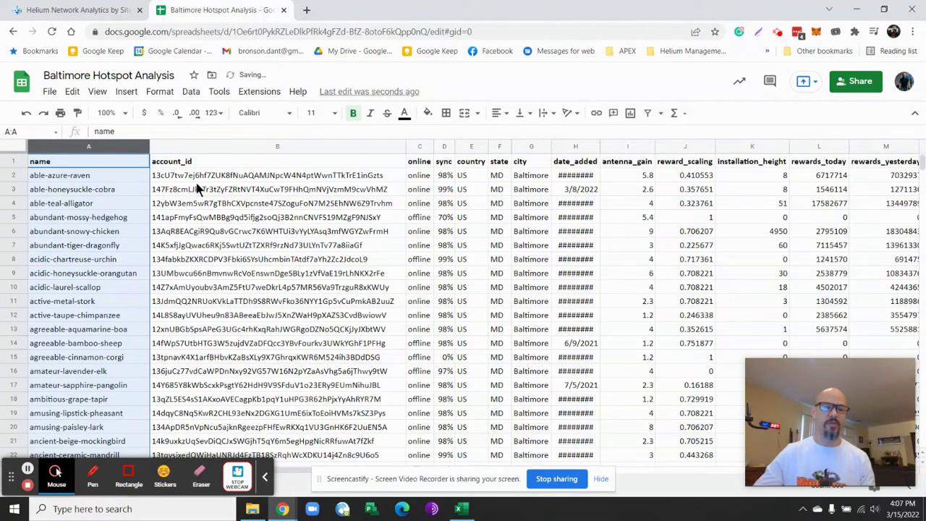
pyautogui.click(214, 147)
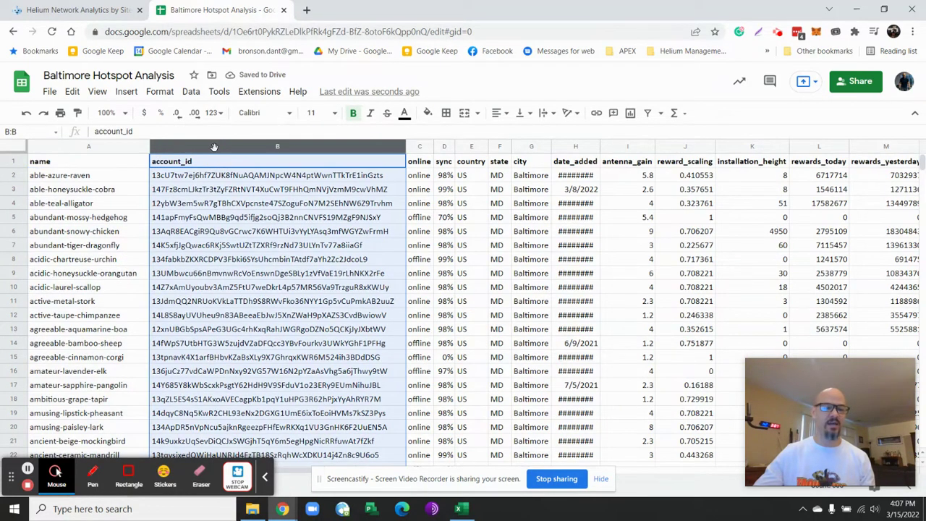
pyautogui.rightClick(214, 146)
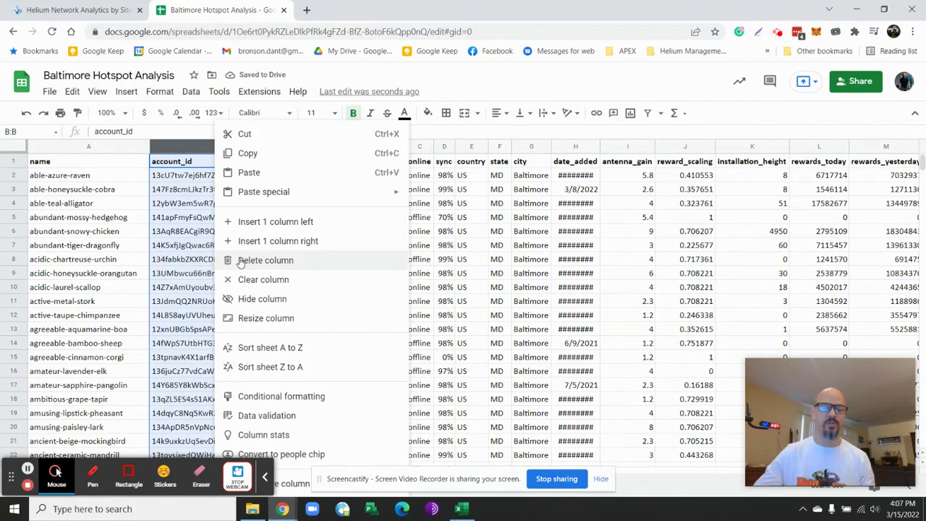
pyautogui.click(241, 260)
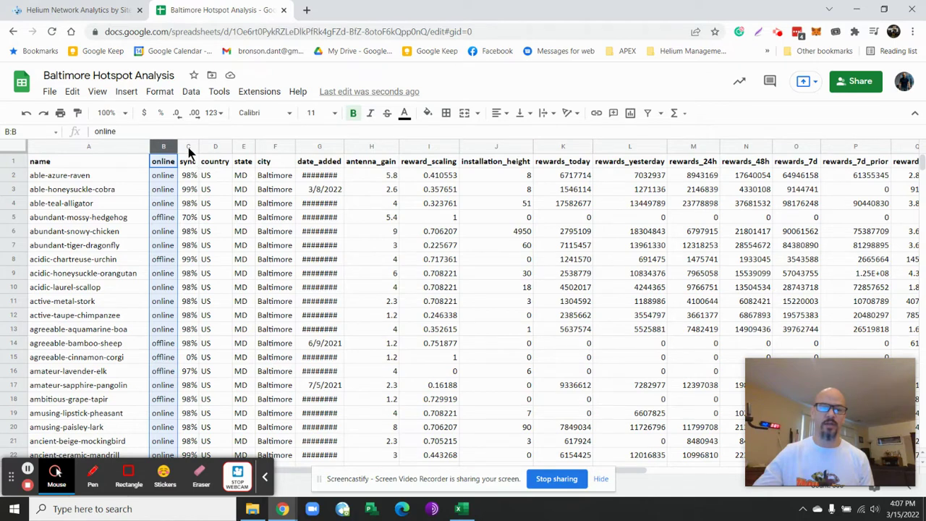
# - Delete the five adjacent columns from sync through date_added
pyautogui.moveTo(188, 148); pyautogui.dragTo(322, 146)
pyautogui.rightClick(322, 147)
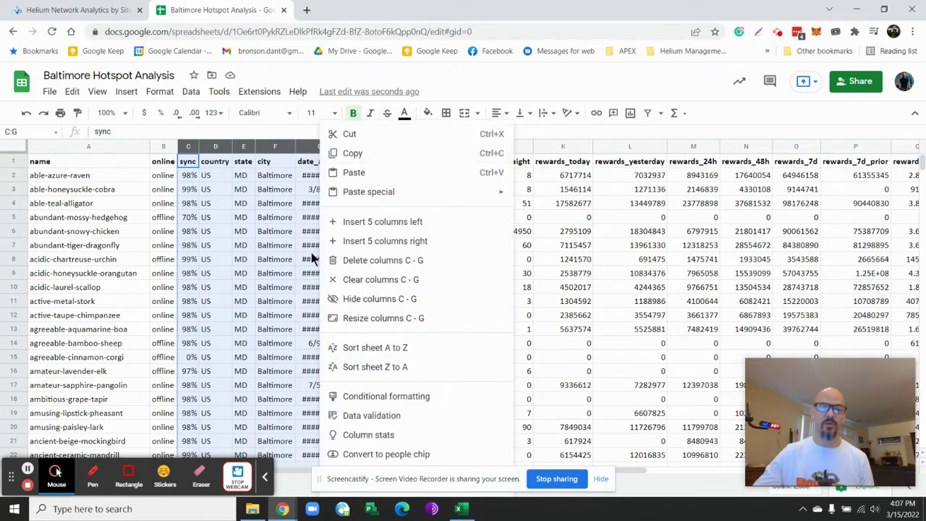
pyautogui.click(354, 264)
pyautogui.click(206, 202)
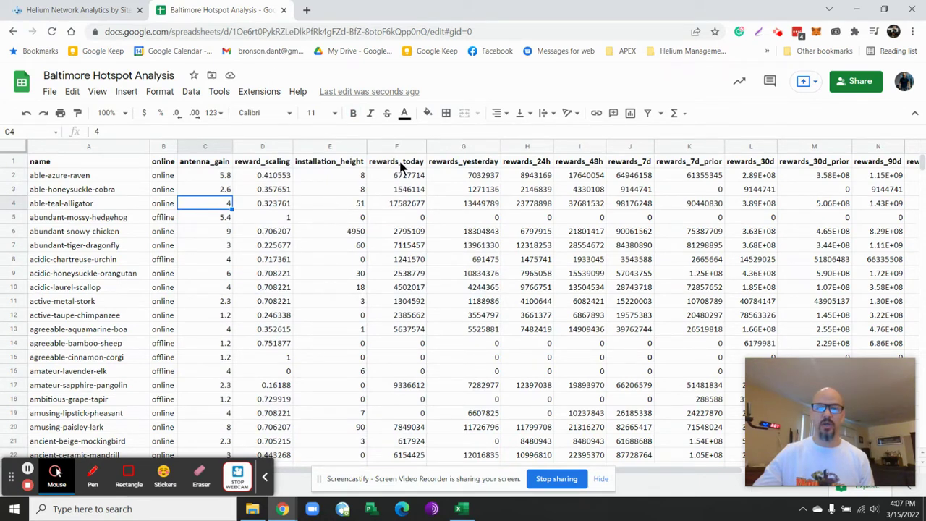
# - Delete the six columns from rewards_today through rewards_7d_prior
pyautogui.moveTo(394, 150); pyautogui.dragTo(669, 148)
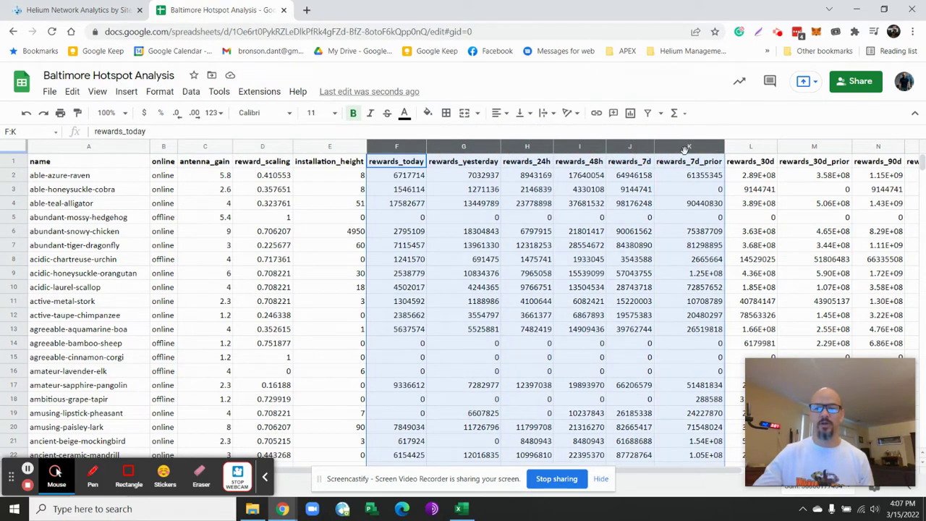
pyautogui.rightClick(681, 153)
pyautogui.click(717, 264)
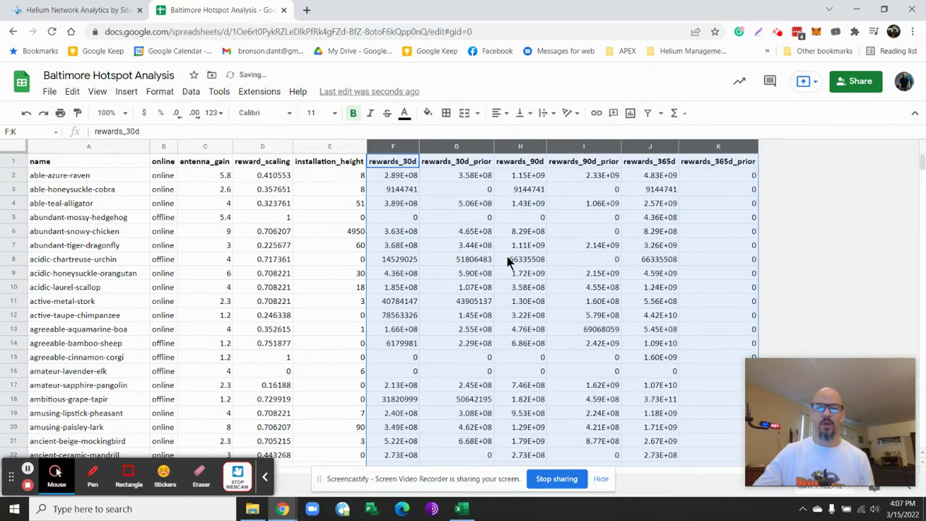
pyautogui.click(394, 190)
# - Clear the contents of the columns rewards_30d_prior through rewards_365d_prior
pyautogui.moveTo(447, 151); pyautogui.dragTo(705, 150)
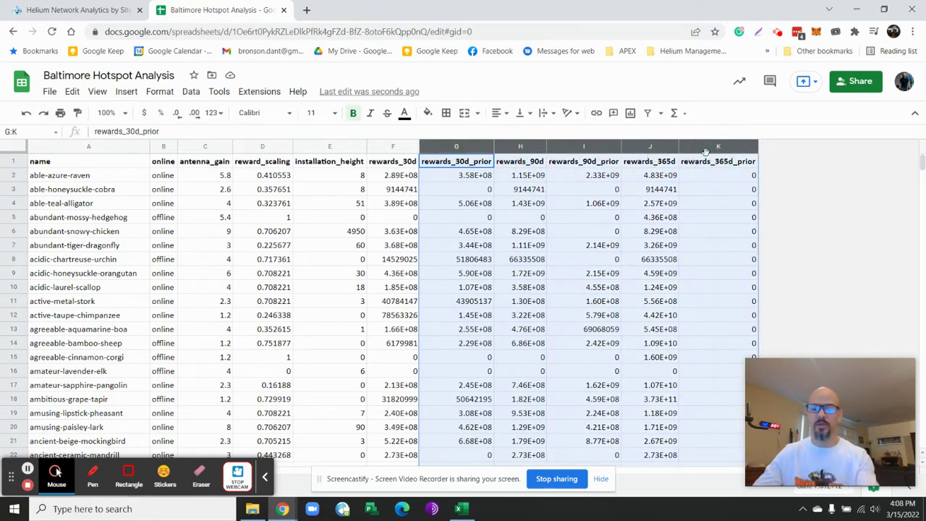
pyautogui.press('Delete')
pyautogui.click(585, 227)
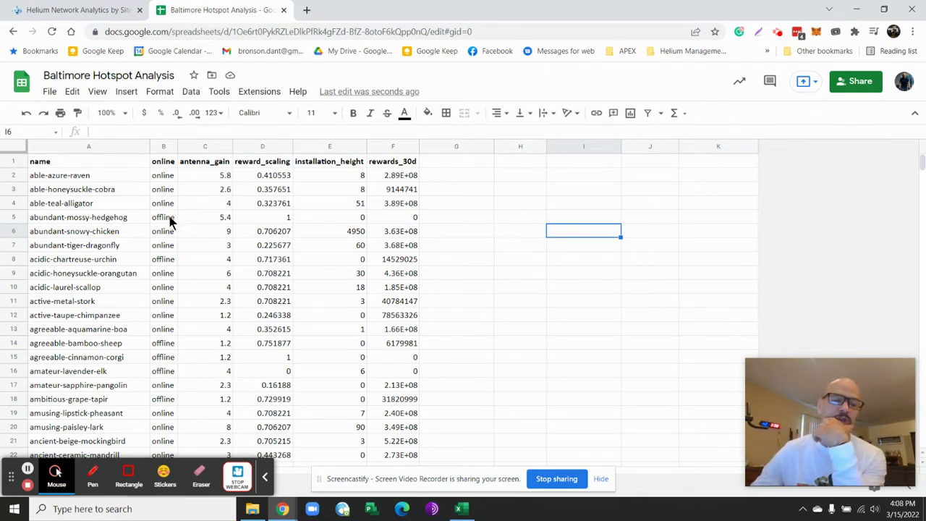
# - Add a filter to the online column and exclude the value online so the offline hotspots remain
pyautogui.click(166, 146)
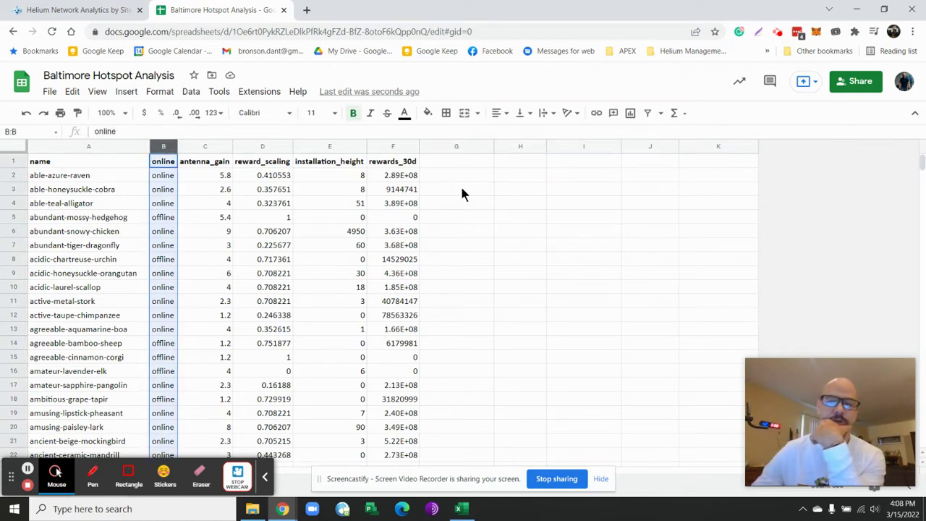
pyautogui.click(649, 114)
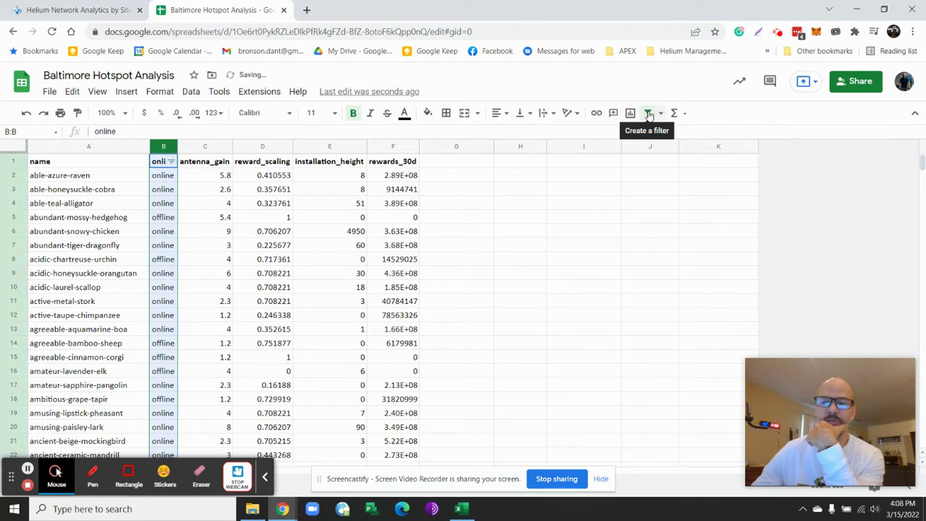
pyautogui.click(172, 162)
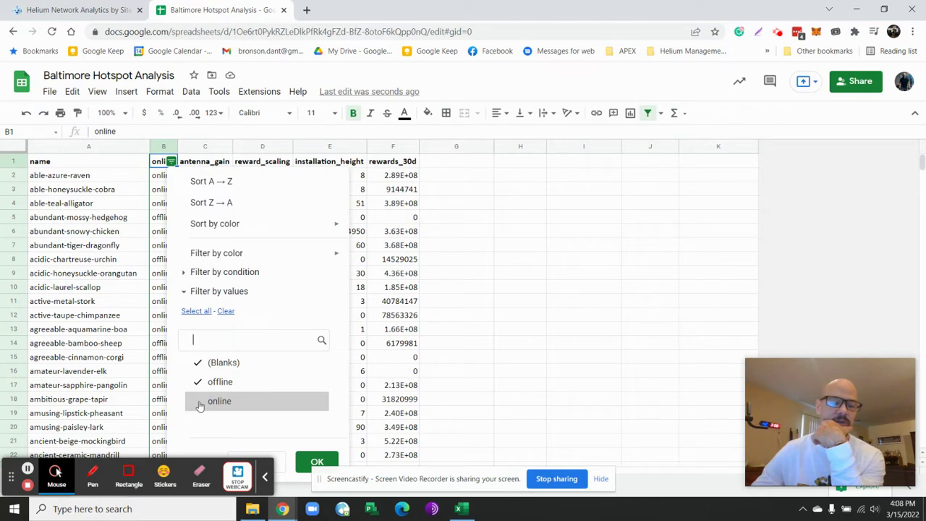
pyautogui.click(311, 462)
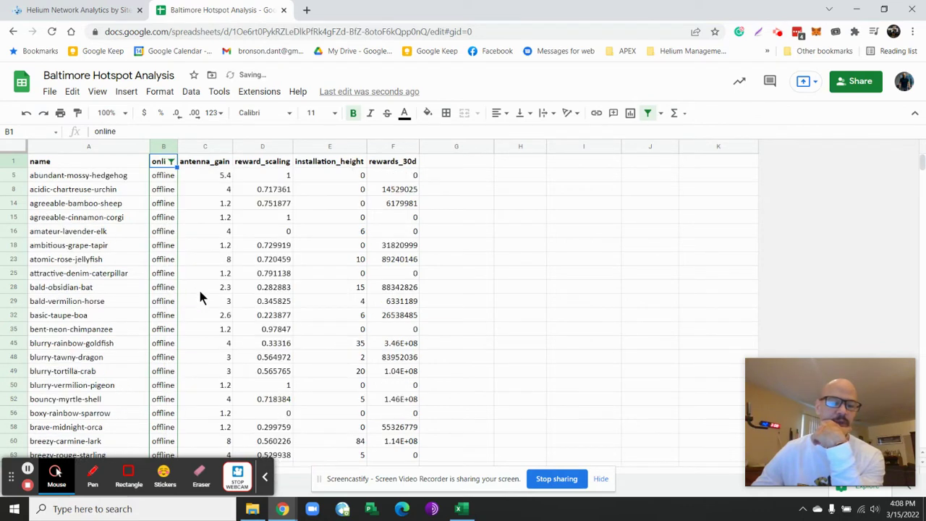
# - Clear the contents of all filtered offline hotspot rows, from row 5 through row 566
pyautogui.click(265, 478)
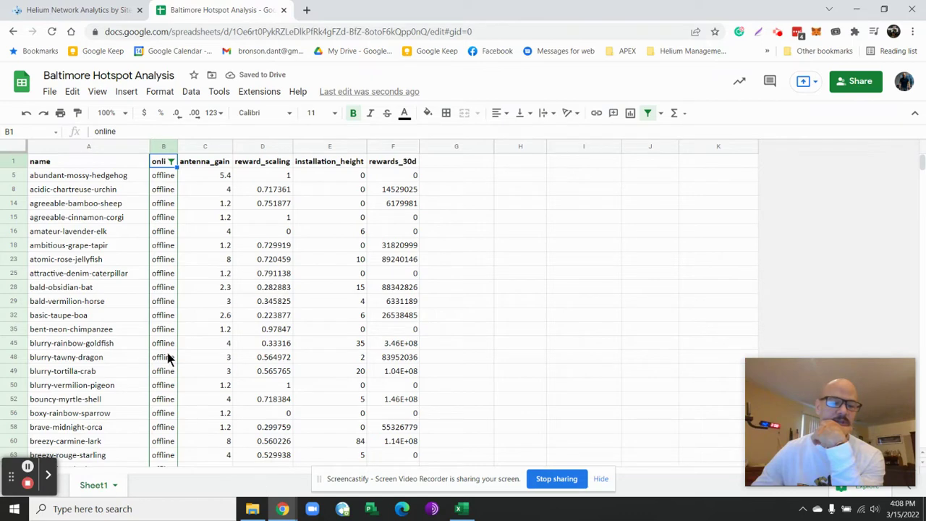
pyautogui.moveTo(13, 175); pyautogui.dragTo(20, 352)
pyautogui.scroll(-15, 26, 255)
pyautogui.scroll(-15, 29, 264)
pyautogui.scroll(-15, 29, 265)
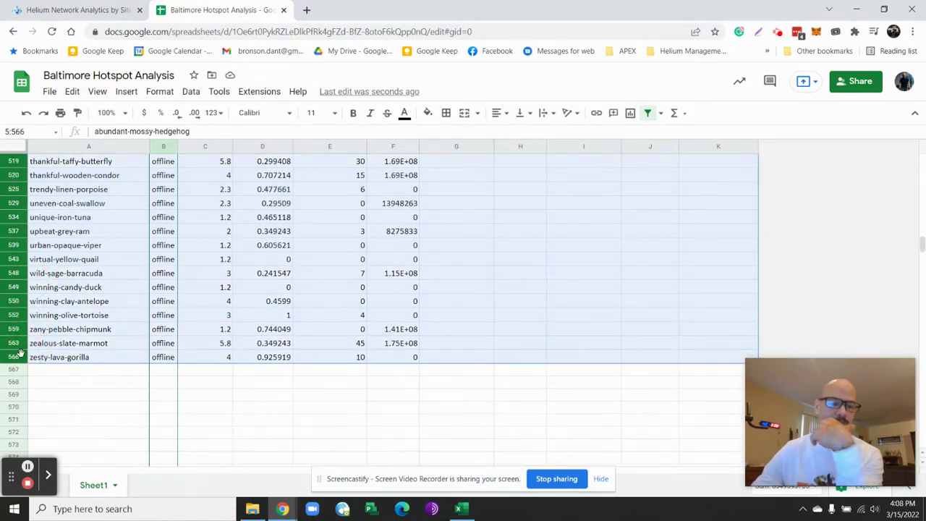
pyautogui.press('Delete')
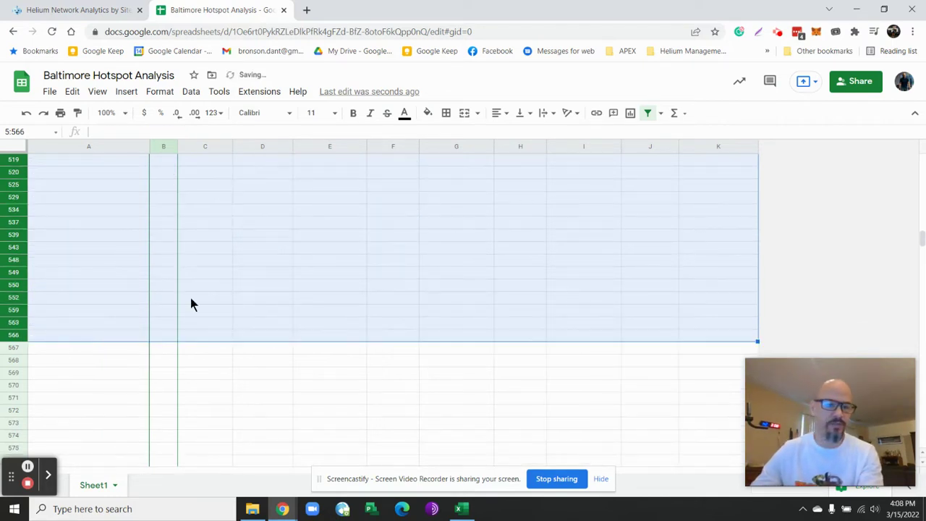
# - Remove the filter from the online column
pyautogui.scroll(20, 190, 298)
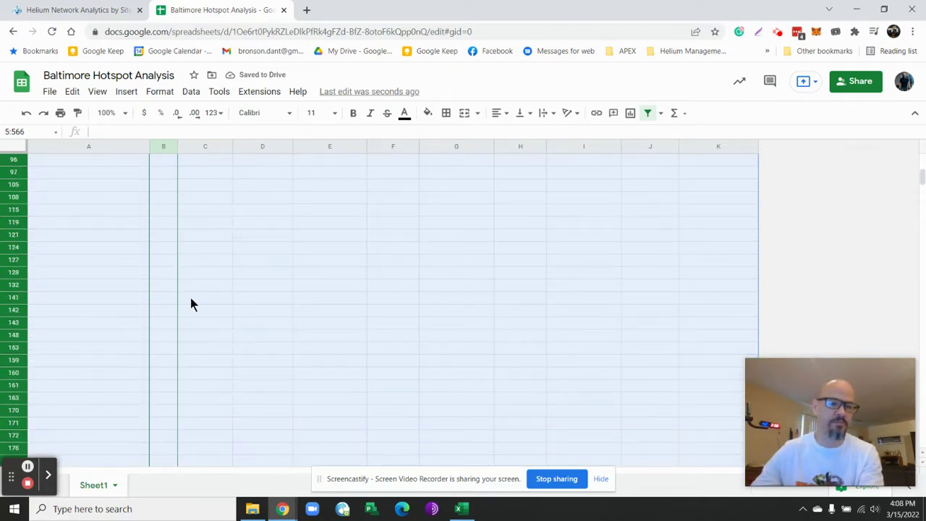
pyautogui.scroll(5, 191, 297)
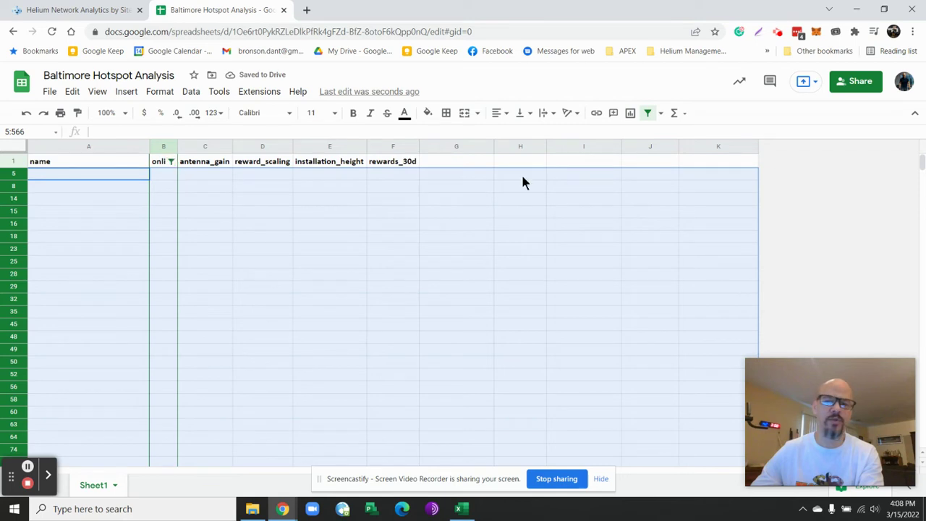
pyautogui.click(649, 116)
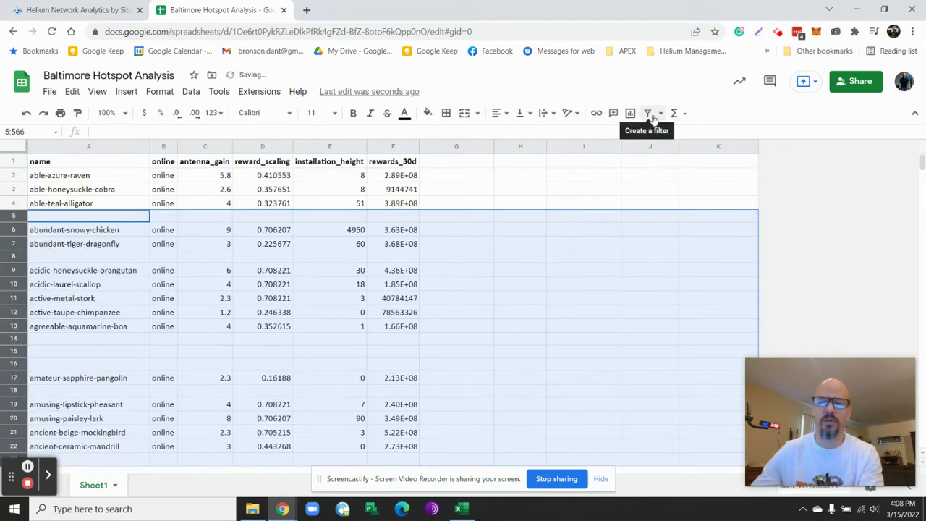
pyautogui.click(269, 230)
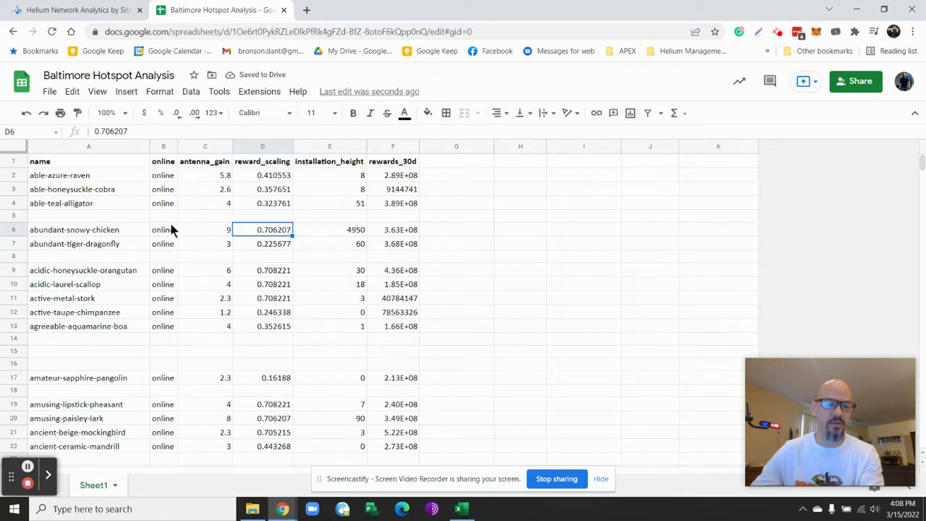
# - Sort the sheet by the rewards_30d column in Z to A order
pyautogui.click(391, 165)
pyautogui.click(411, 147)
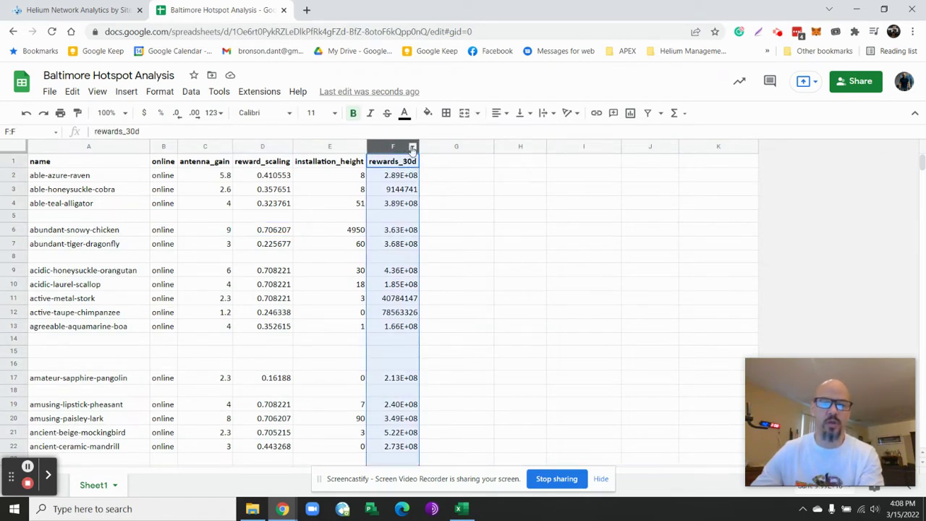
pyautogui.click(412, 147)
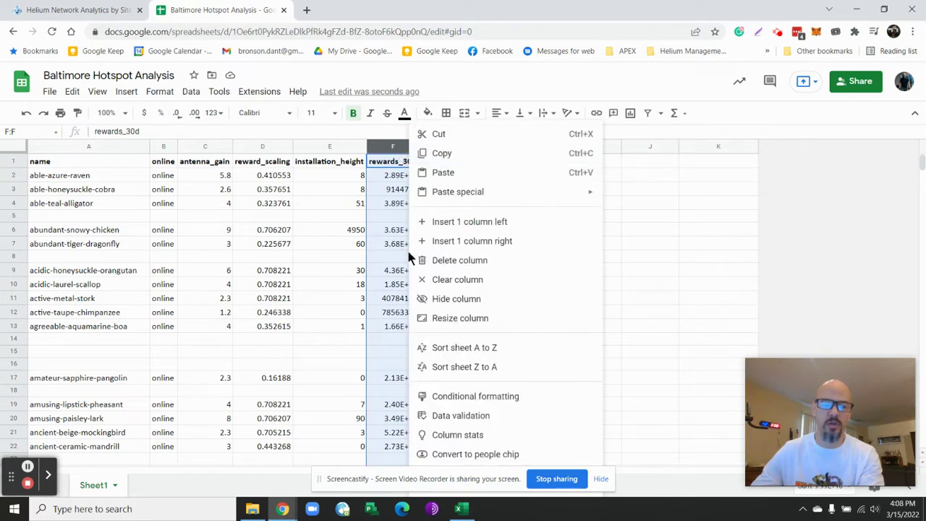
pyautogui.click(444, 368)
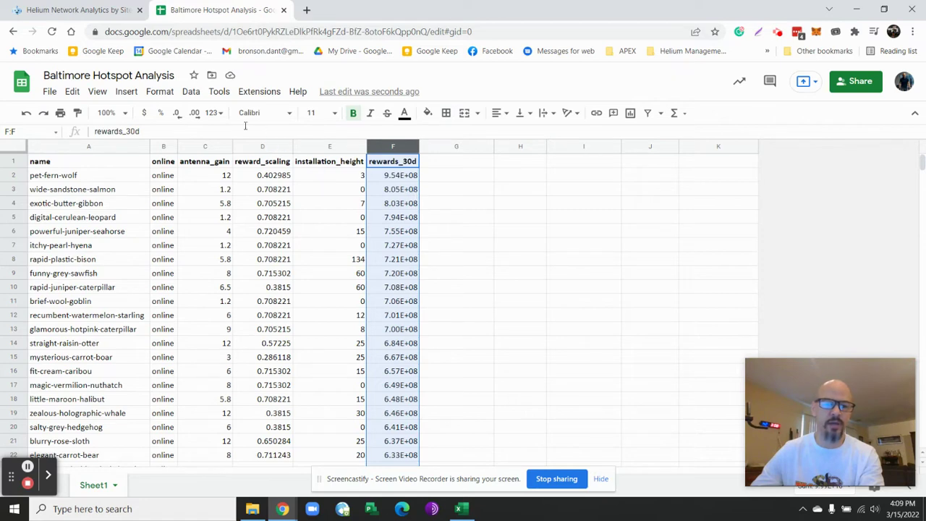
# - Switch the rewards_30d column's number format to Plain text and back to Automatic, and widen the column
pyautogui.click(214, 113)
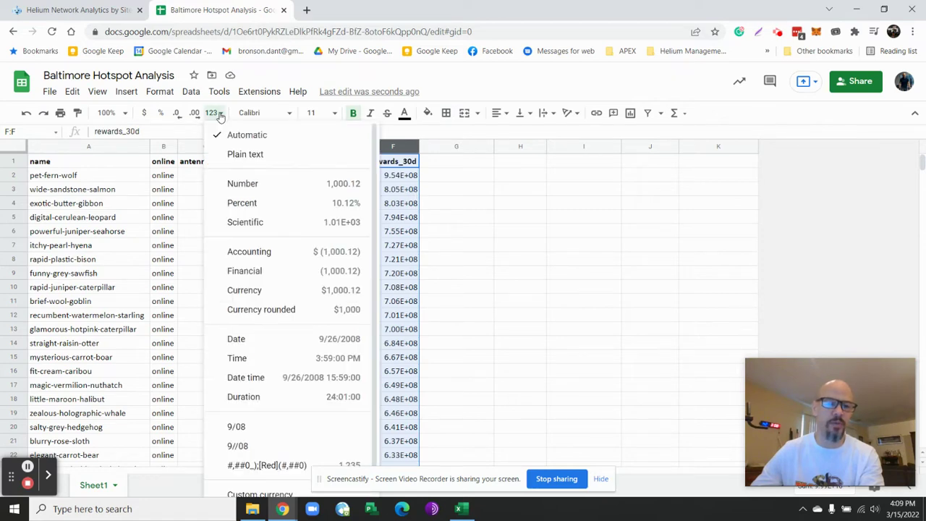
pyautogui.click(236, 155)
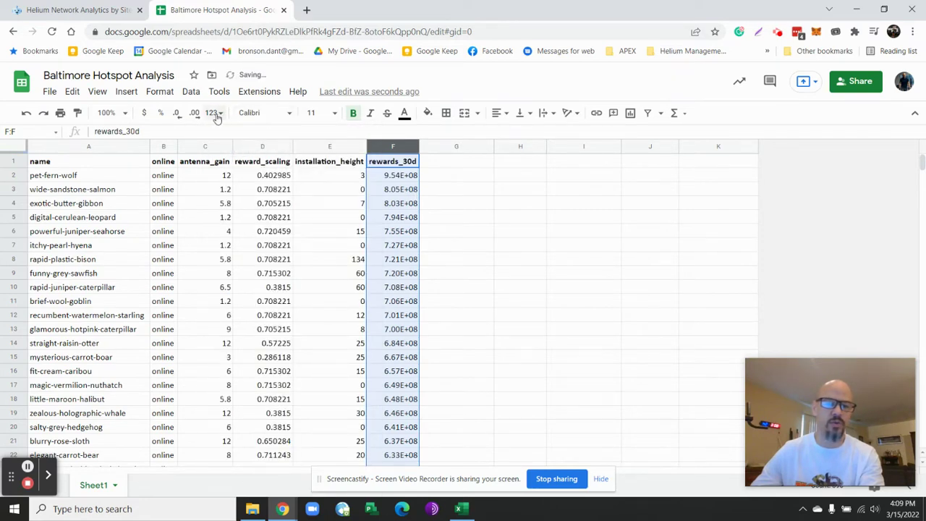
pyautogui.click(215, 116)
pyautogui.click(230, 135)
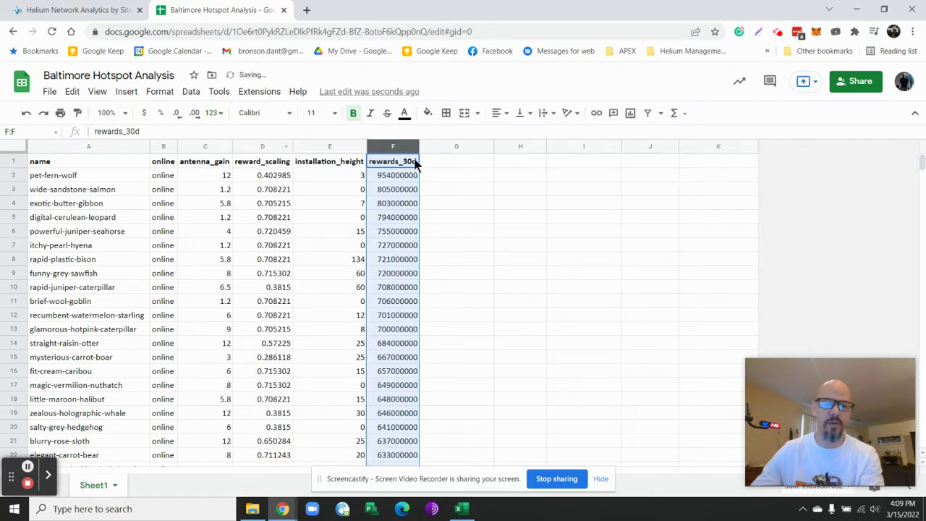
pyautogui.moveTo(419, 148); pyautogui.dragTo(459, 153)
pyautogui.click(424, 189)
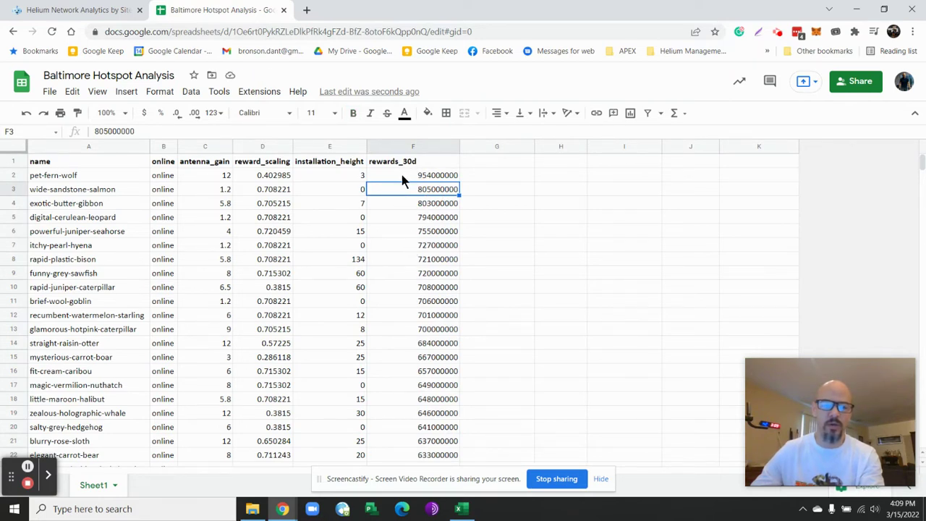
# - Try to adjust the number of decimal places shown in the rewards_30d column
pyautogui.click(392, 147)
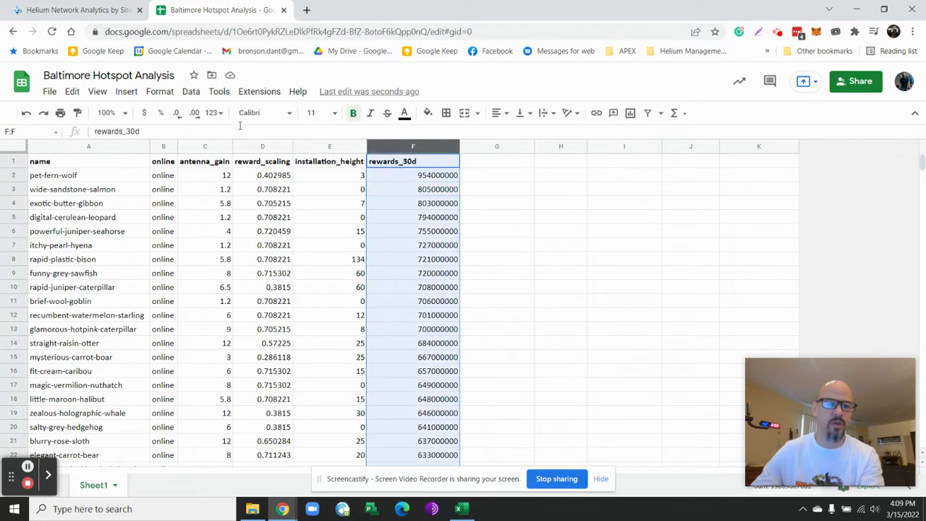
pyautogui.click(177, 115)
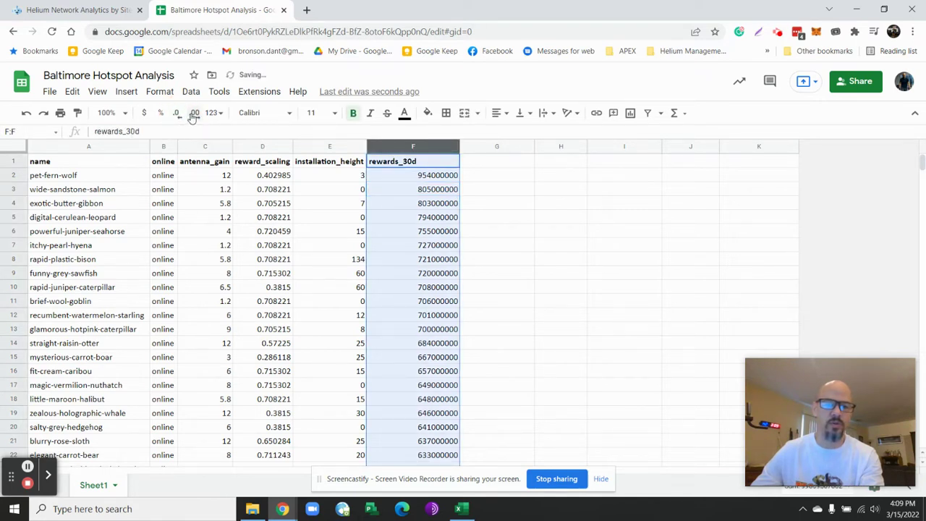
pyautogui.click(194, 114)
pyautogui.click(177, 116)
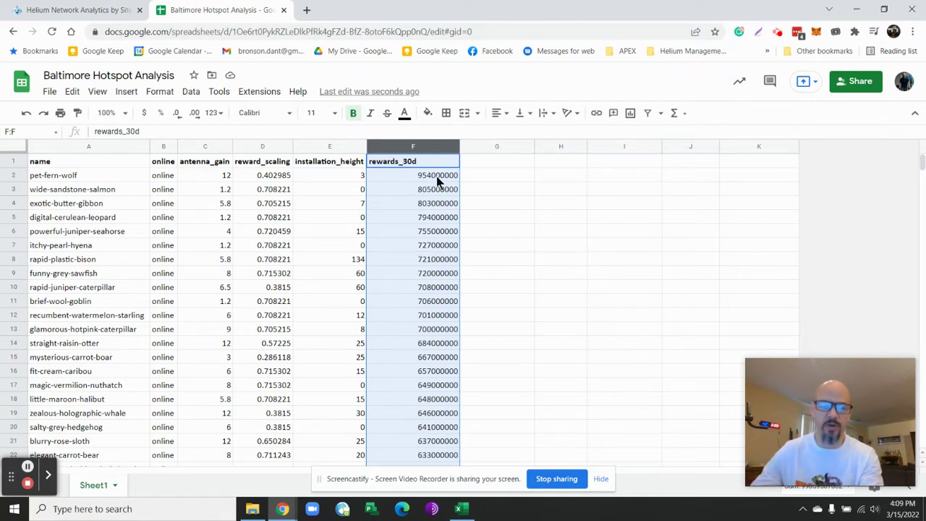
# - Add the column header "HNT Earning 30 Days" in cell G1
pyautogui.click(483, 162)
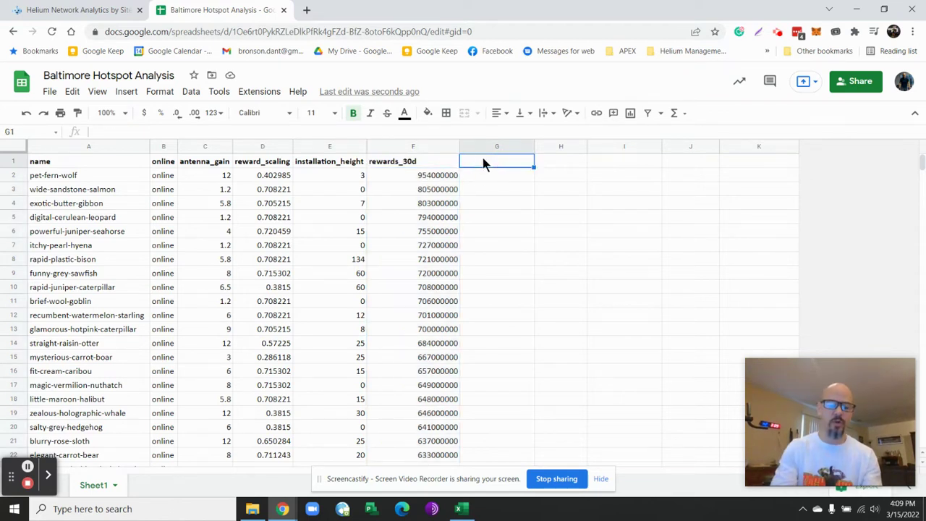
pyautogui.write('HTN')
pyautogui.press('BackSpace')
pyautogui.press('BackSpace')
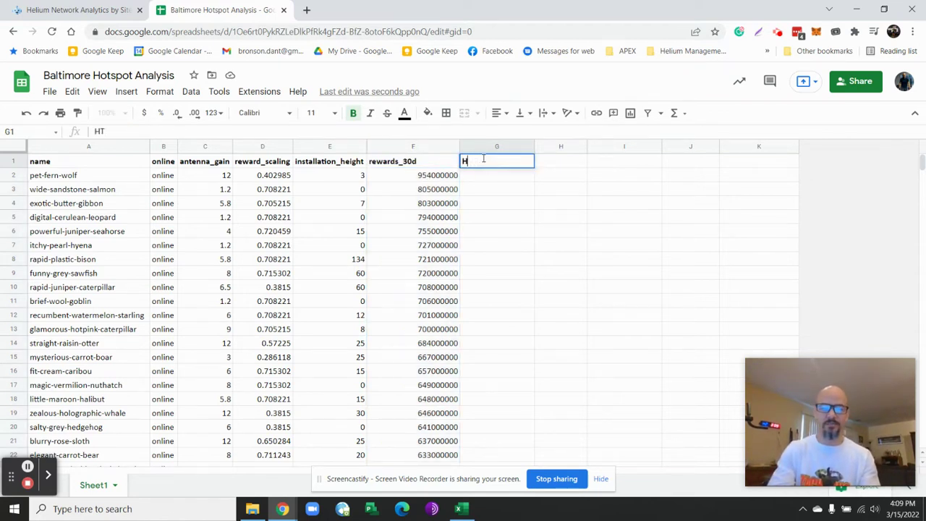
pyautogui.write('NT Ea')
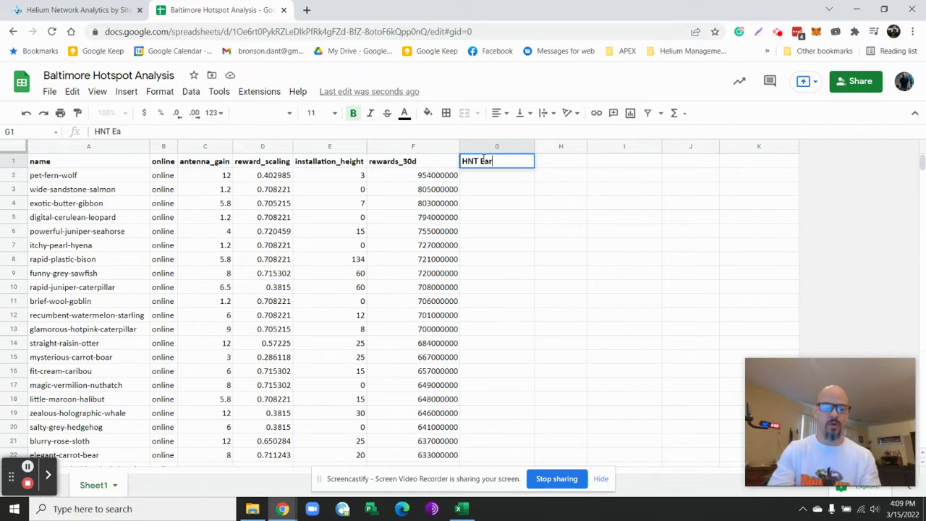
pyautogui.write('rning 30 D')
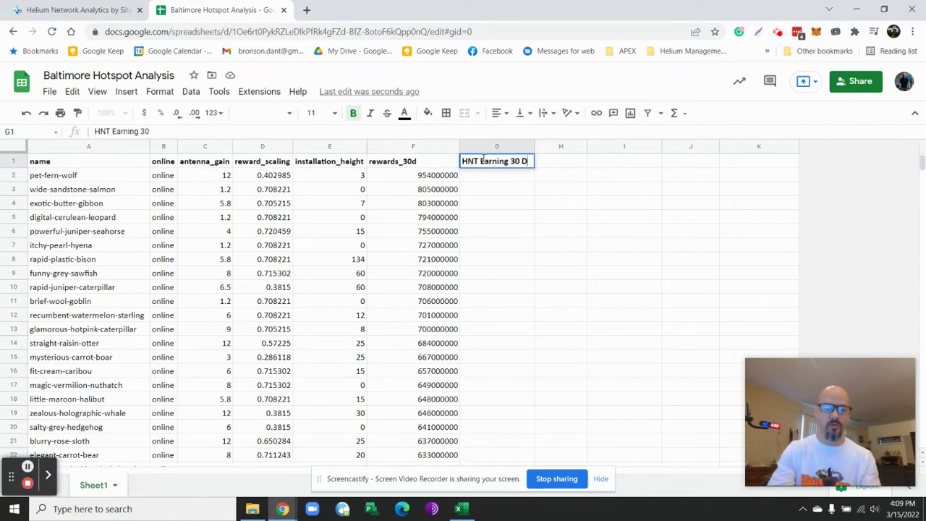
pyautogui.write('ays')
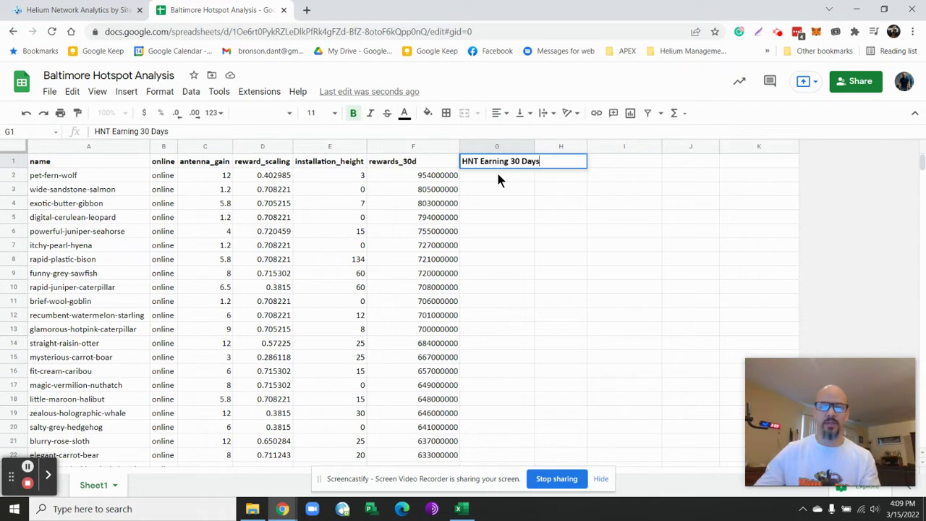
pyautogui.press('Return')
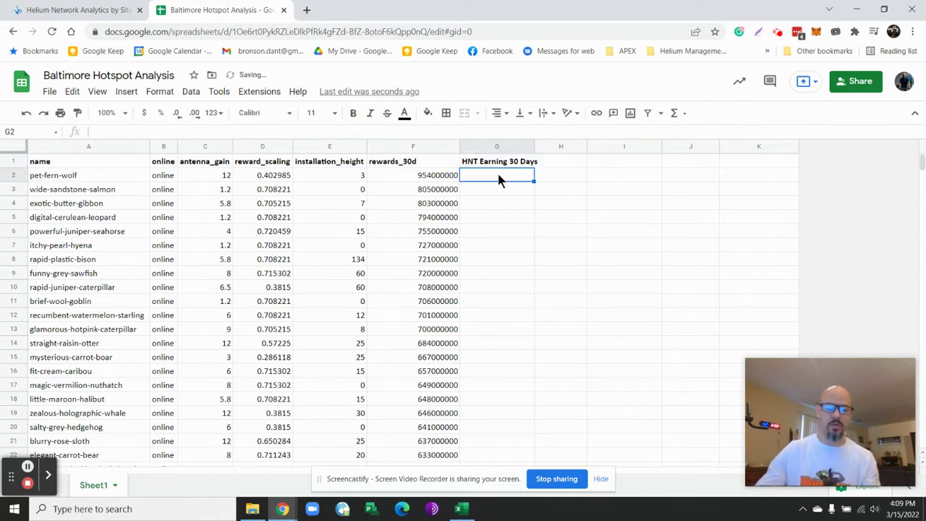
# - Enter the formula =sum(f2*.00000001) in cell G2 to convert the first hotspot's rewards to HNT
pyautogui.write('=sum')
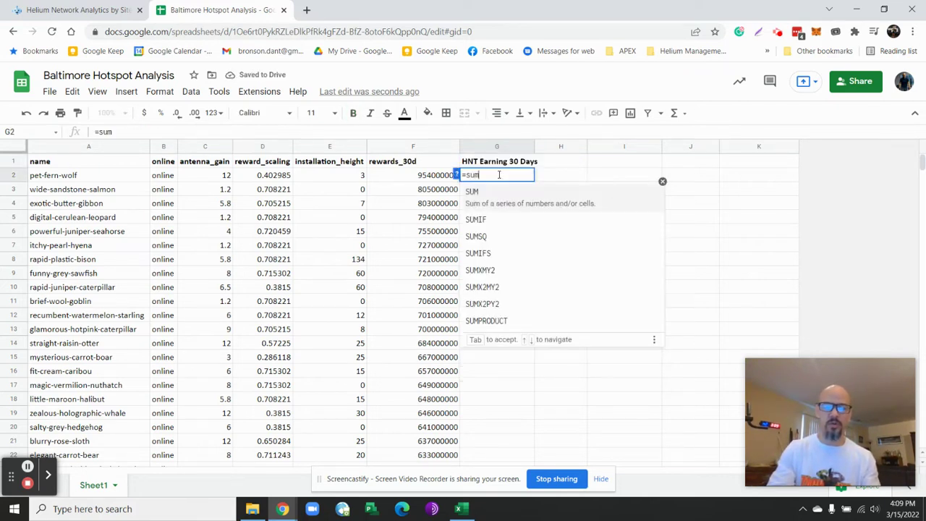
pyautogui.write('(')
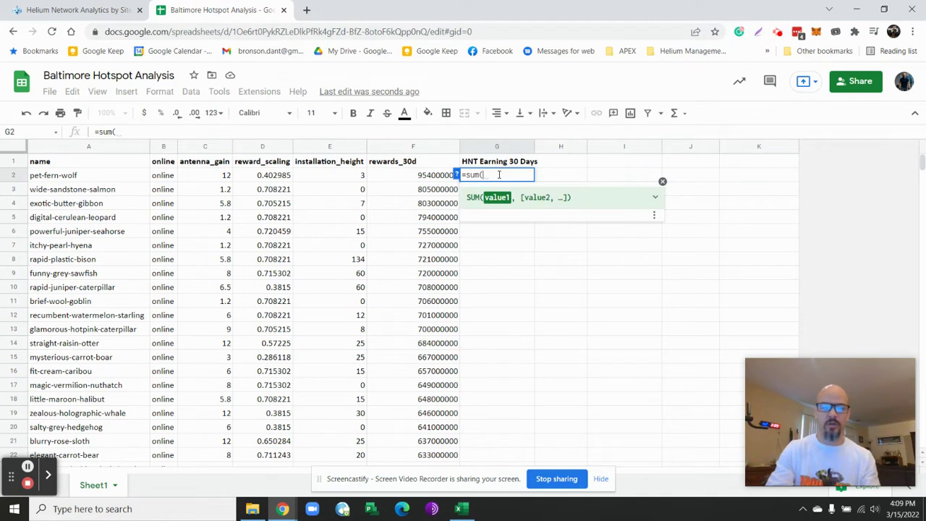
pyautogui.write('f2')
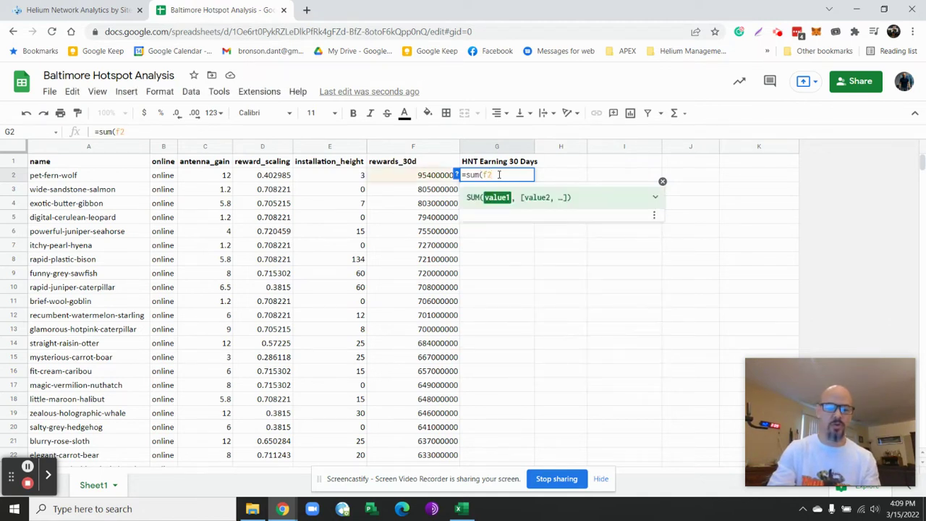
pyautogui.write('*')
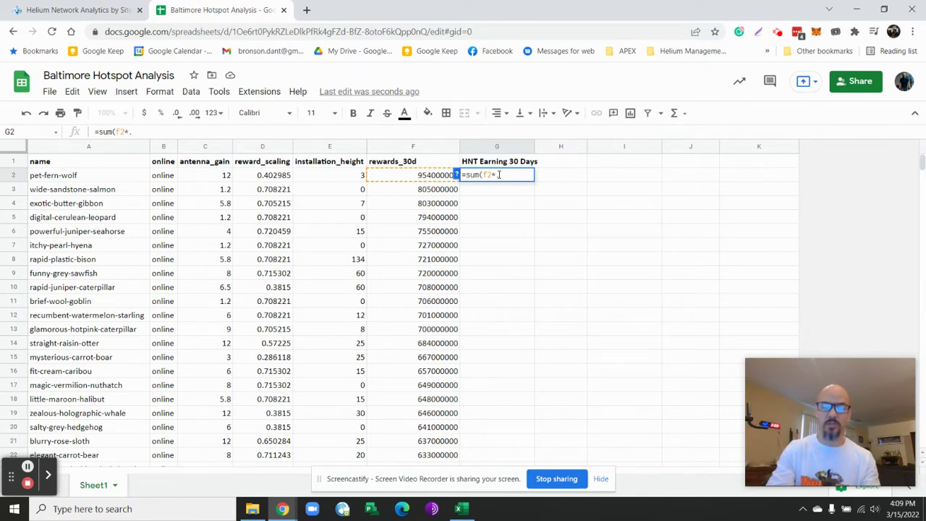
pyautogui.write('.000000')
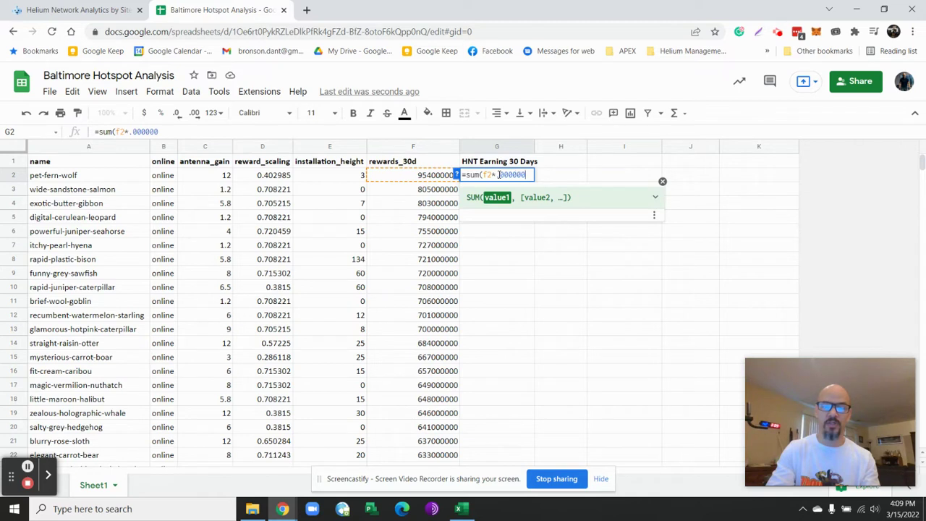
pyautogui.write('01')
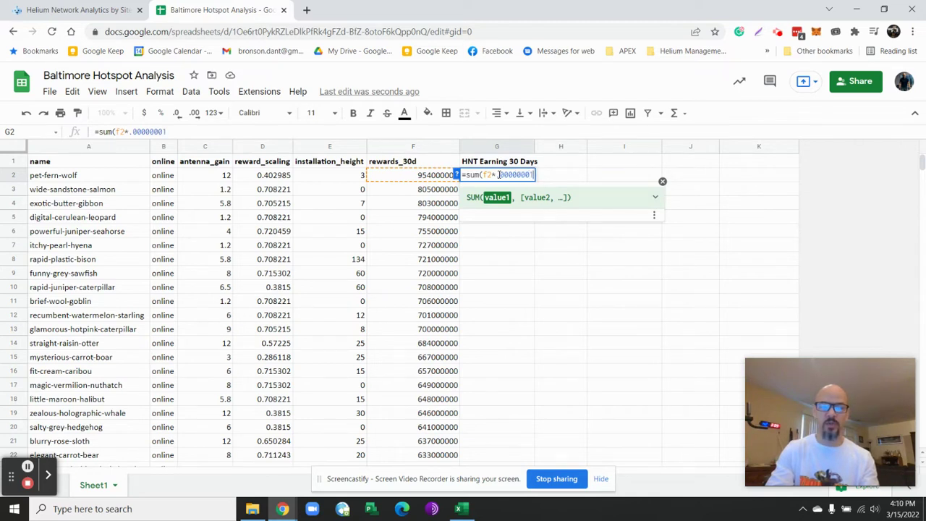
pyautogui.write(')')
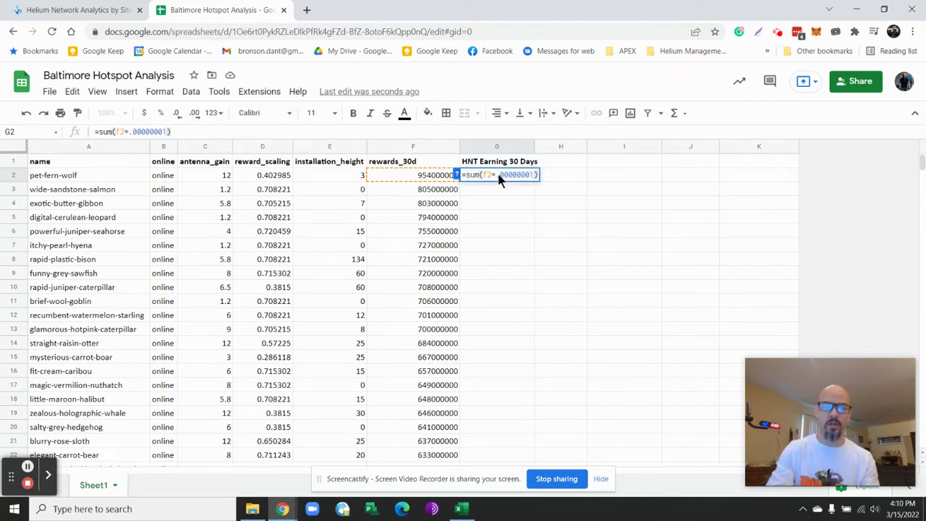
pyautogui.press('Return')
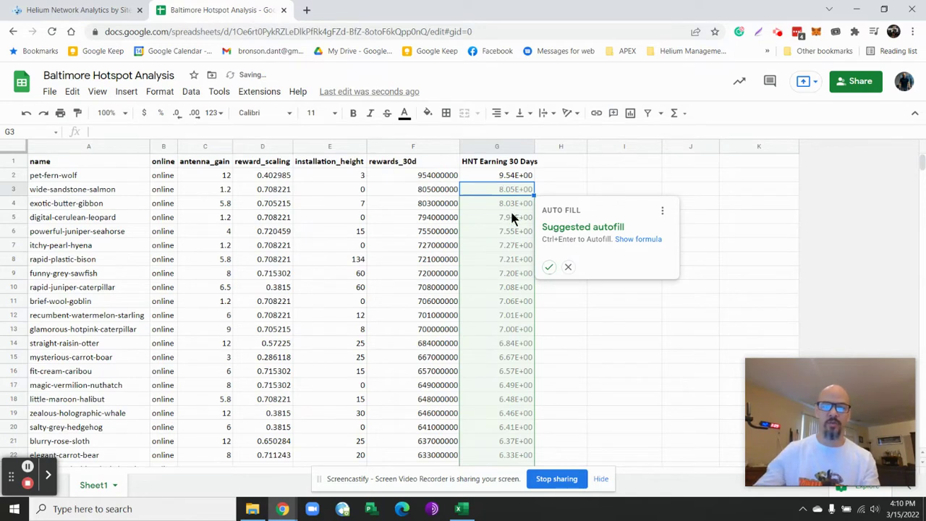
# - Set the number format of the HNT Earning 30 Days column to Plain text
pyautogui.click(484, 148)
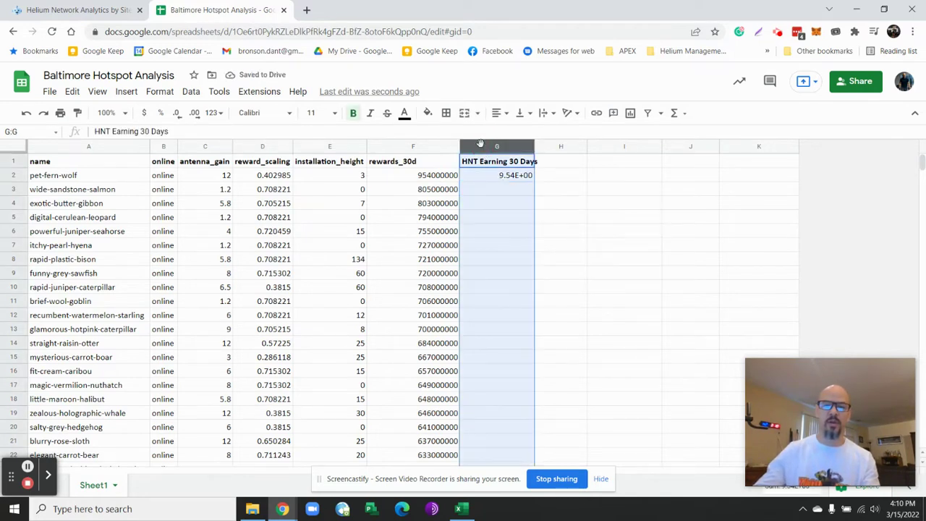
pyautogui.click(215, 113)
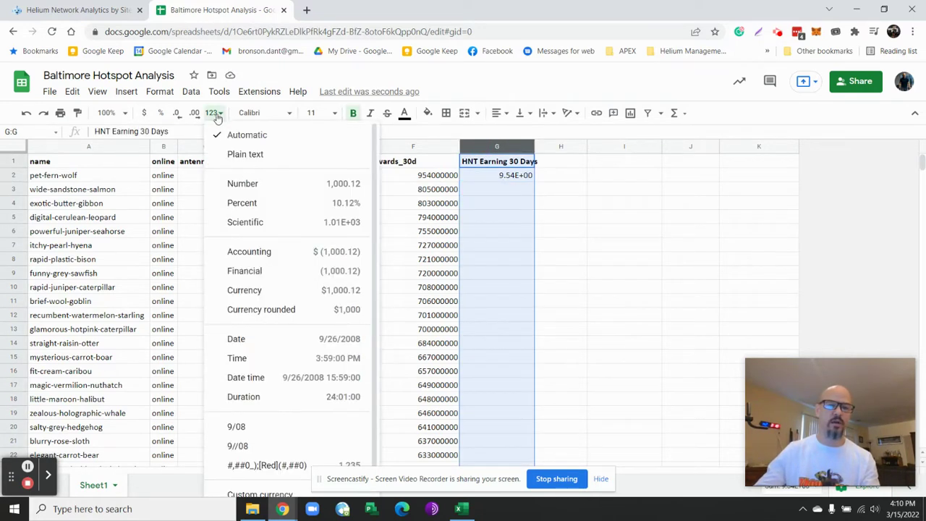
pyautogui.click(234, 154)
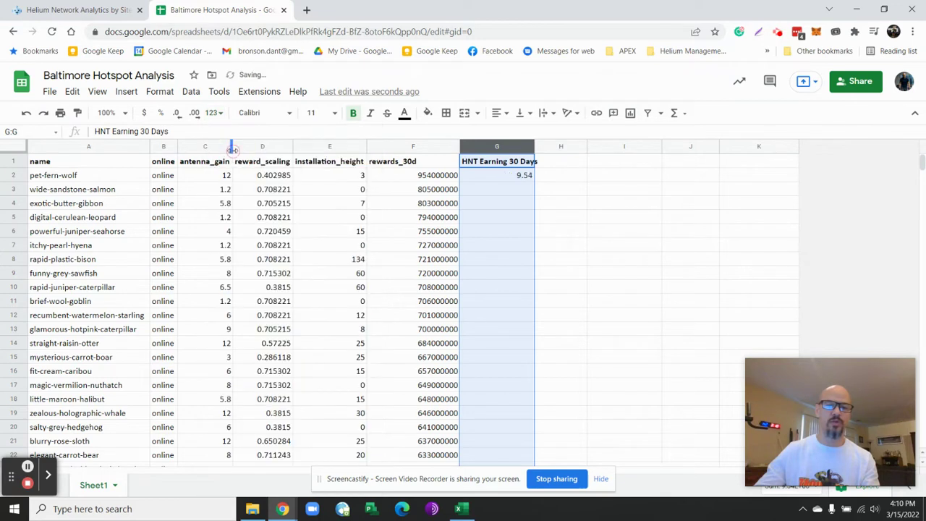
pyautogui.click(565, 180)
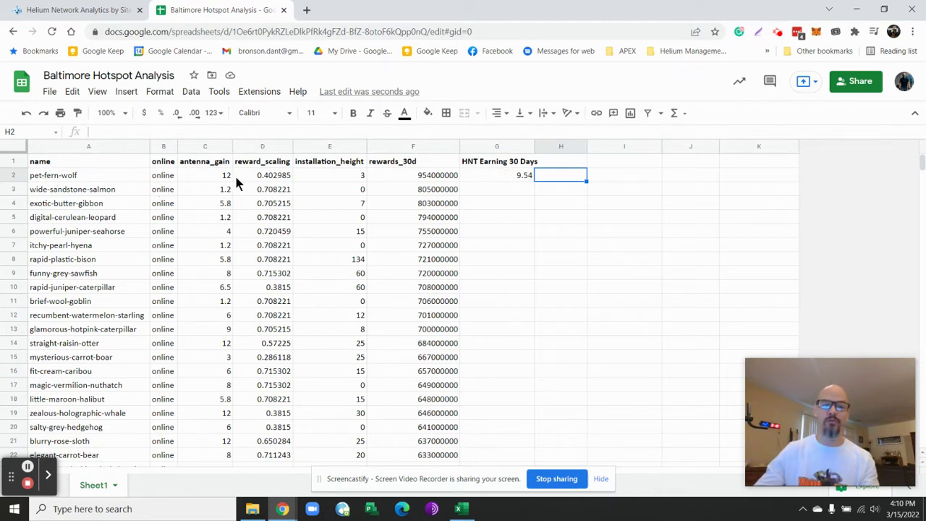
# - Fill the HNT conversion formula from G2 down through the last hotspot row, G390
pyautogui.click(496, 178)
pyautogui.moveTo(536, 182); pyautogui.dragTo(544, 343)
pyautogui.scroll(-7, 541, 337)
pyautogui.scroll(-20, 544, 343)
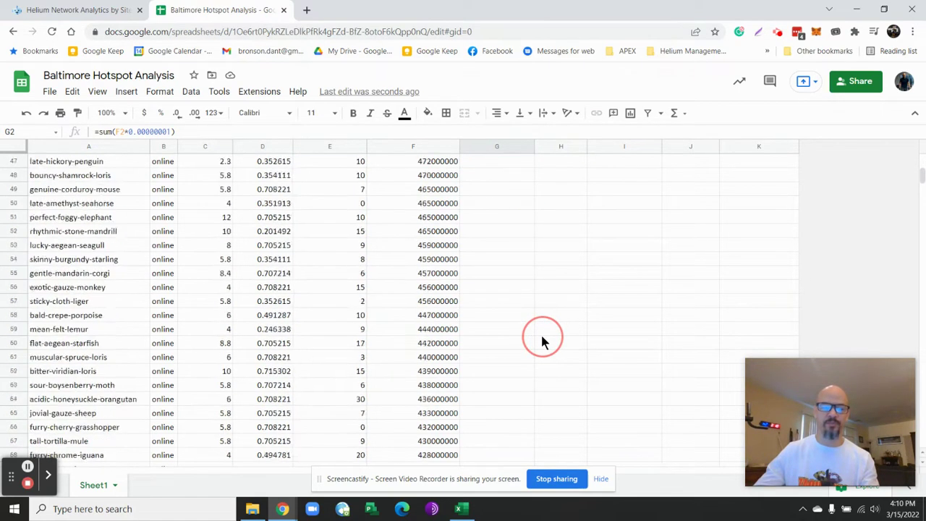
pyautogui.scroll(-20, 544, 342)
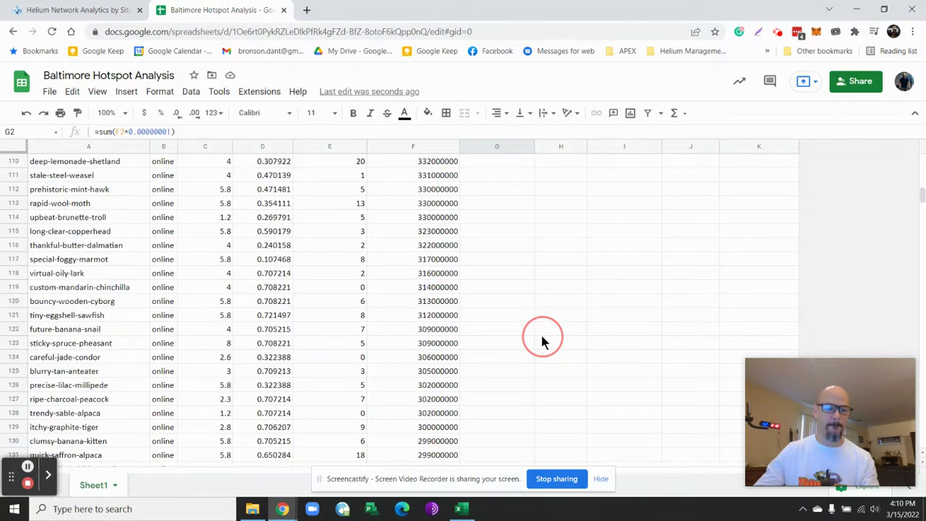
pyautogui.scroll(-20, 544, 342)
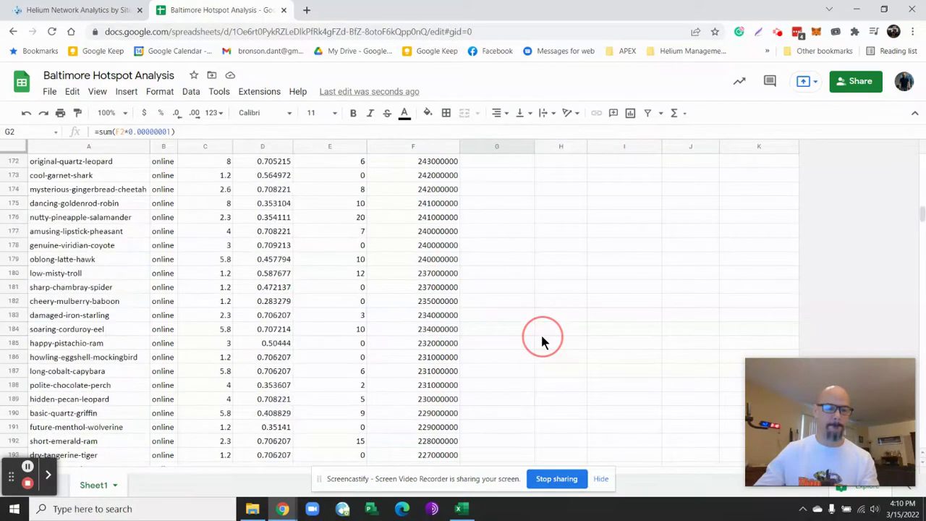
pyautogui.scroll(-20, 544, 342)
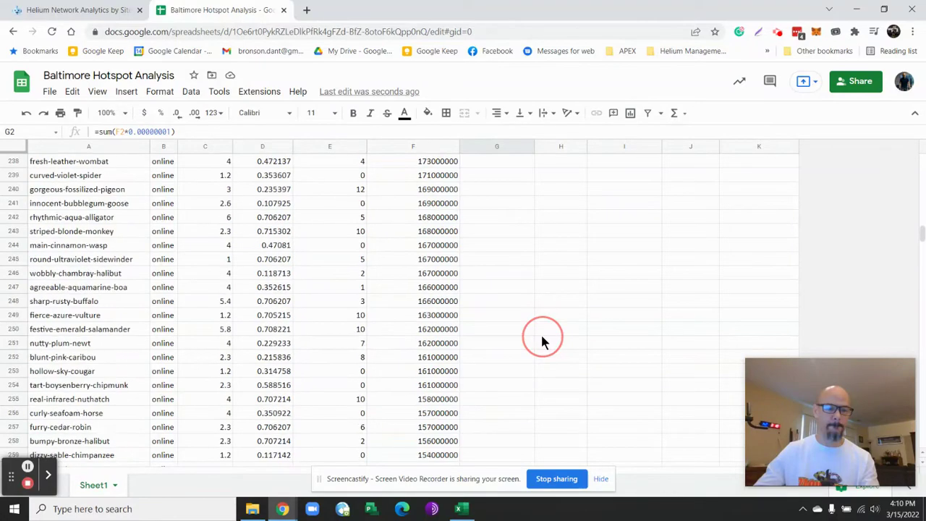
pyautogui.scroll(-16, 544, 342)
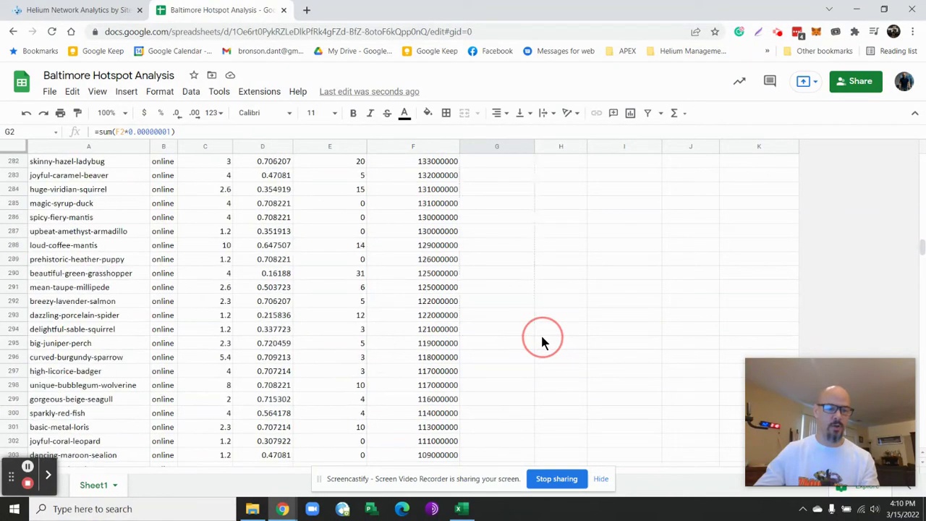
pyautogui.scroll(-11, 544, 342)
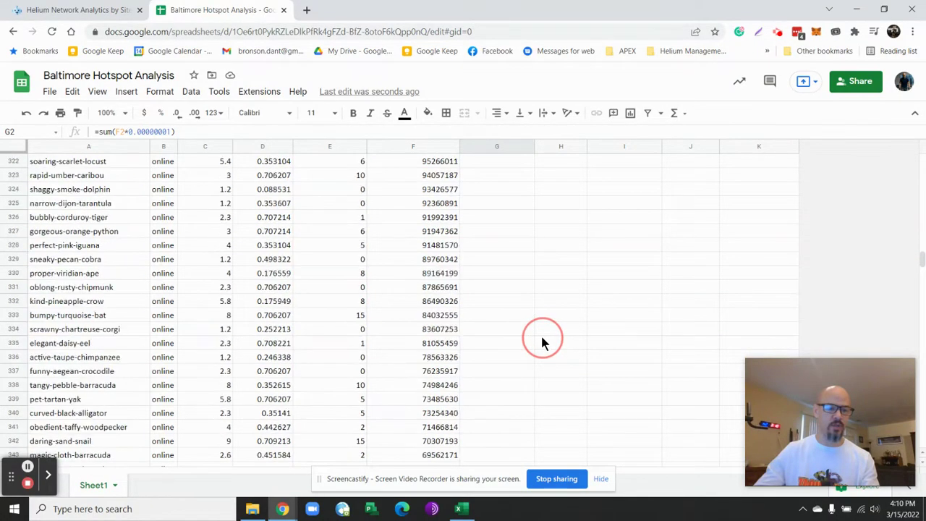
pyautogui.scroll(-13, 544, 342)
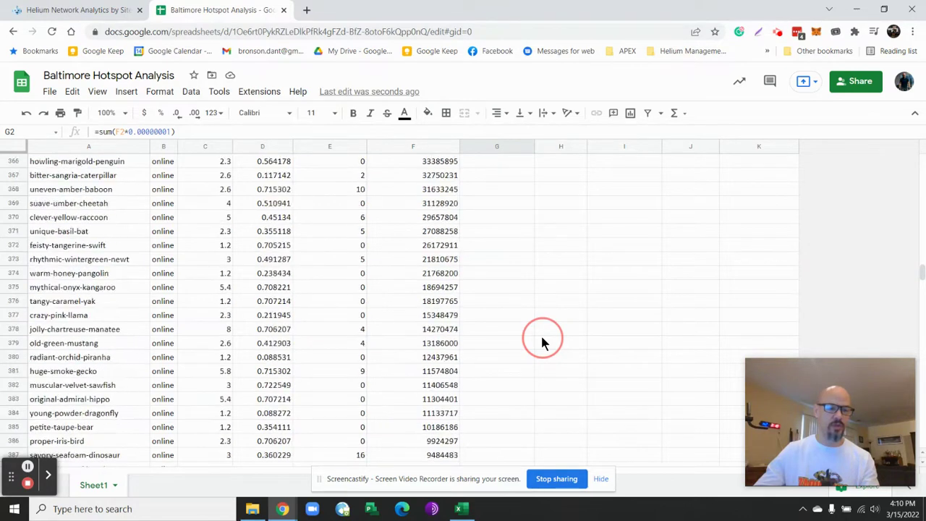
pyautogui.moveTo(544, 342); pyautogui.dragTo(512, 318)
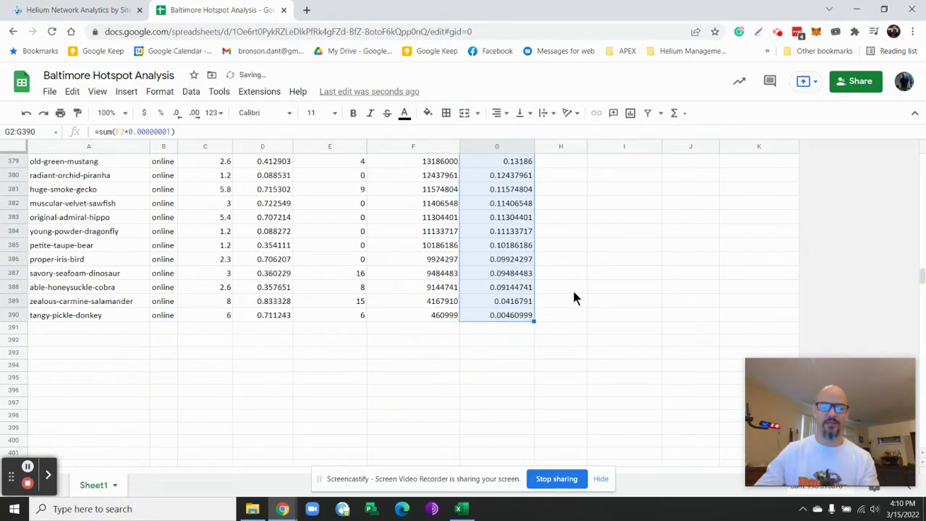
pyautogui.click(502, 318)
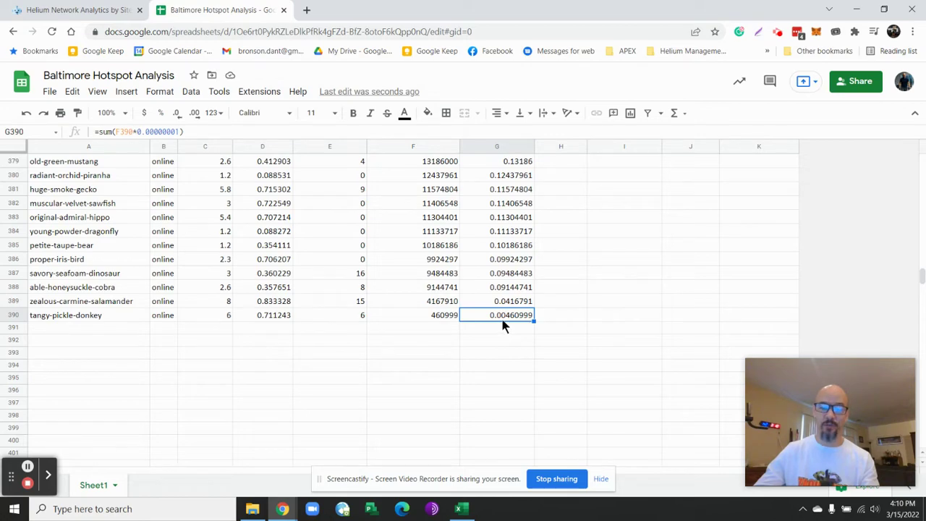
# - Add the header "Avg 30 Day HNT" in cell H1 and widen columns G and H to fit their headers
pyautogui.scroll(15, 512, 318)
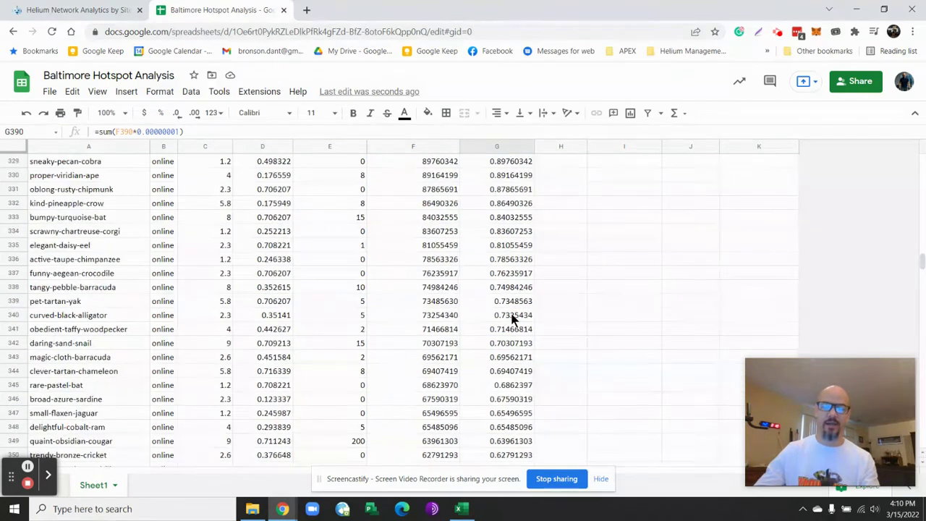
pyautogui.scroll(20, 512, 319)
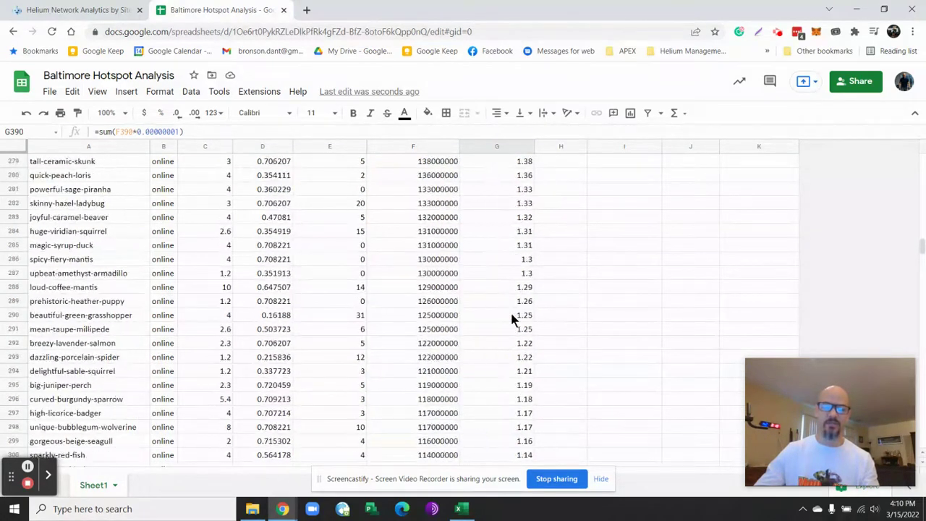
pyautogui.scroll(20, 511, 319)
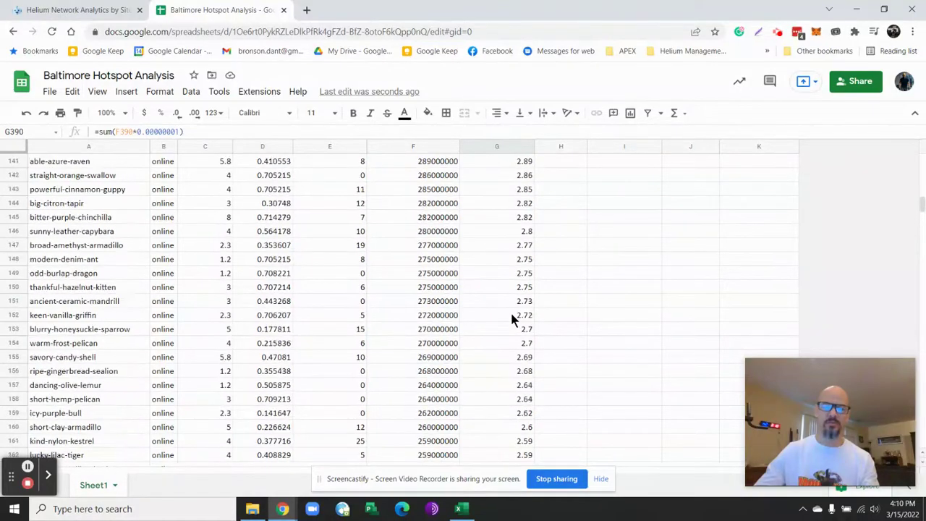
pyautogui.scroll(20, 511, 318)
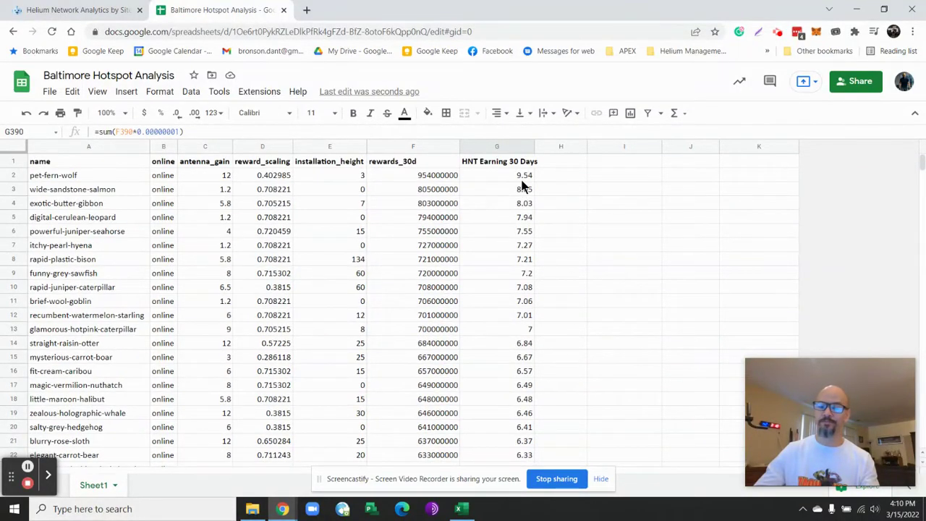
pyautogui.click(567, 163)
pyautogui.write('Av')
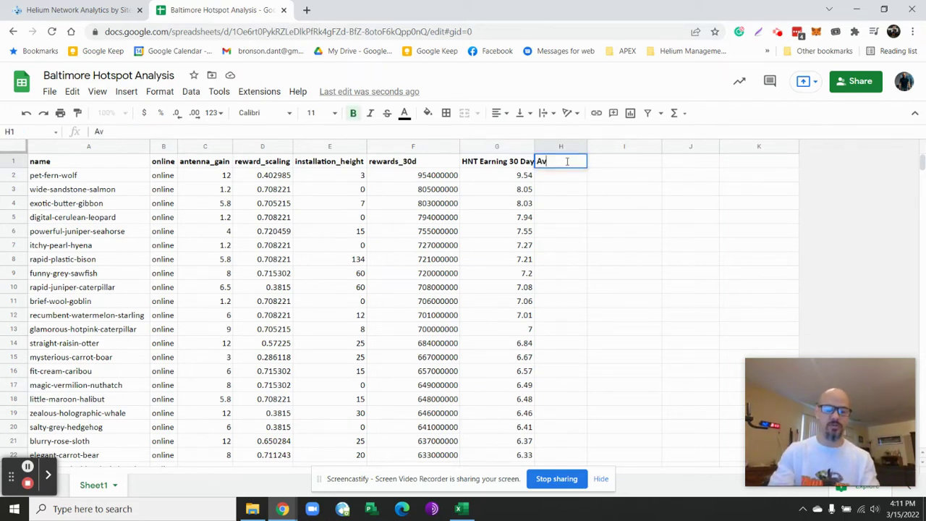
pyautogui.write('g 30 Day HNT')
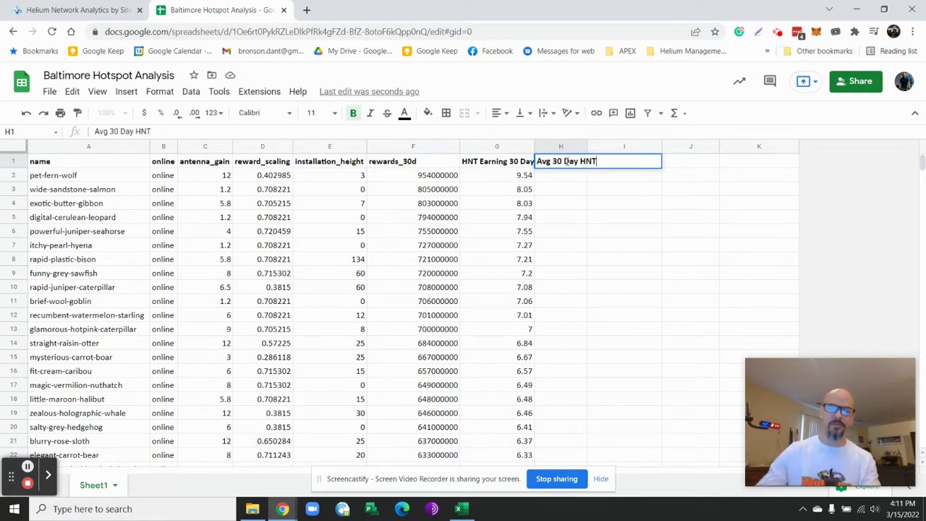
pyautogui.click(613, 165)
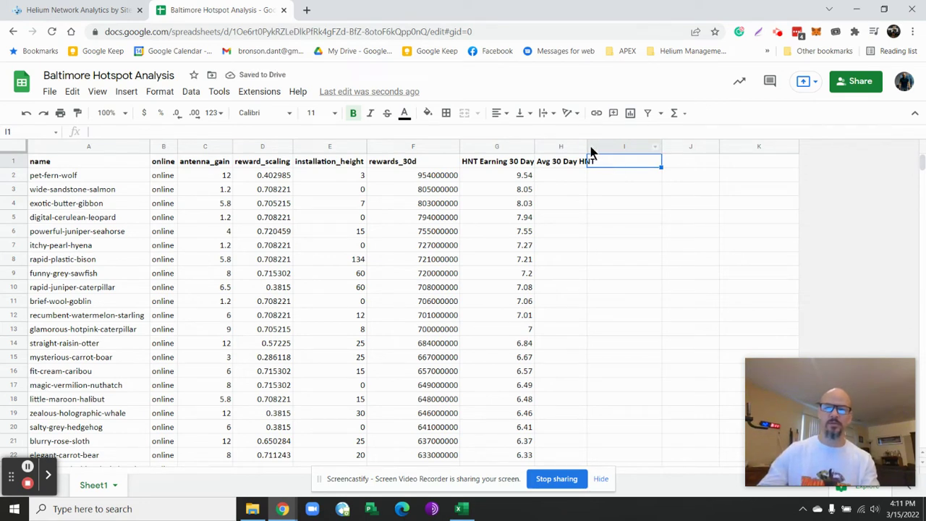
pyautogui.moveTo(587, 145); pyautogui.dragTo(597, 146)
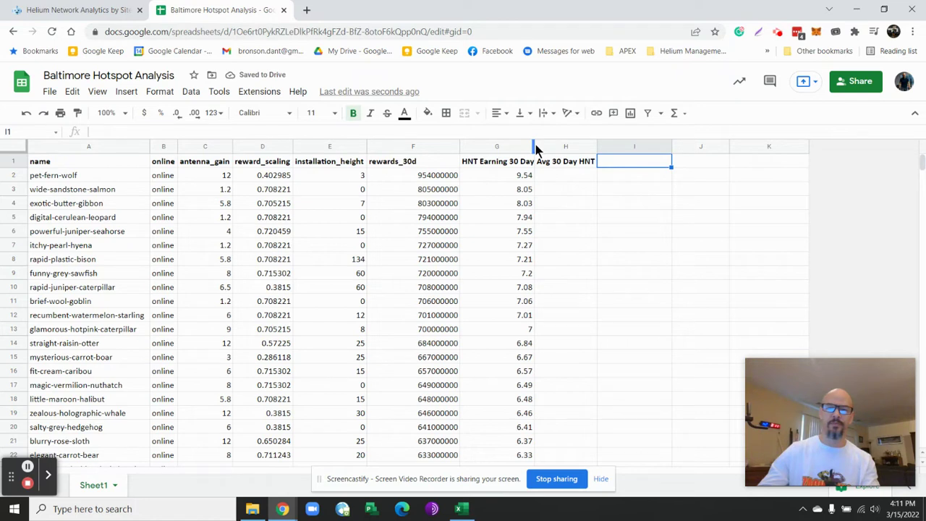
pyautogui.moveTo(534, 147); pyautogui.dragTo(541, 147)
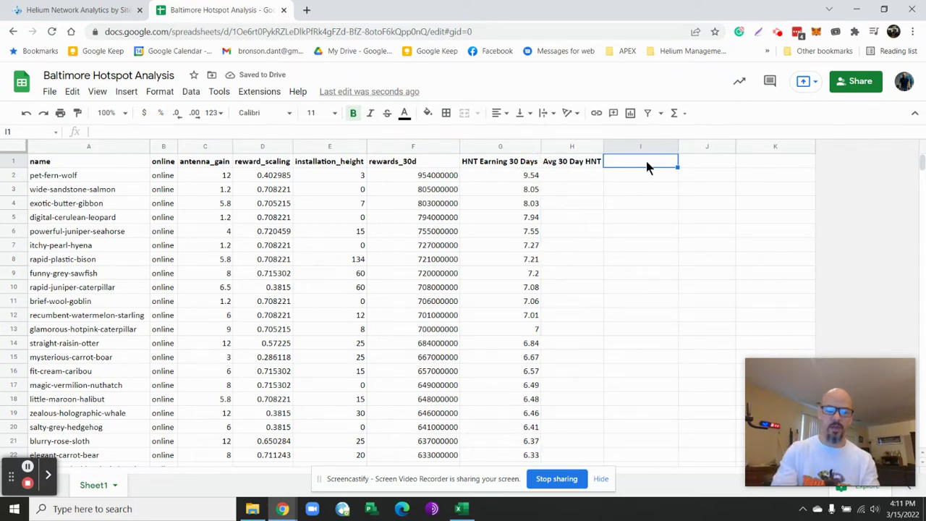
# - Enter the formula =average(G2:G390) in cell I1 and dismiss the suggested autofill below it
pyautogui.write('=a')
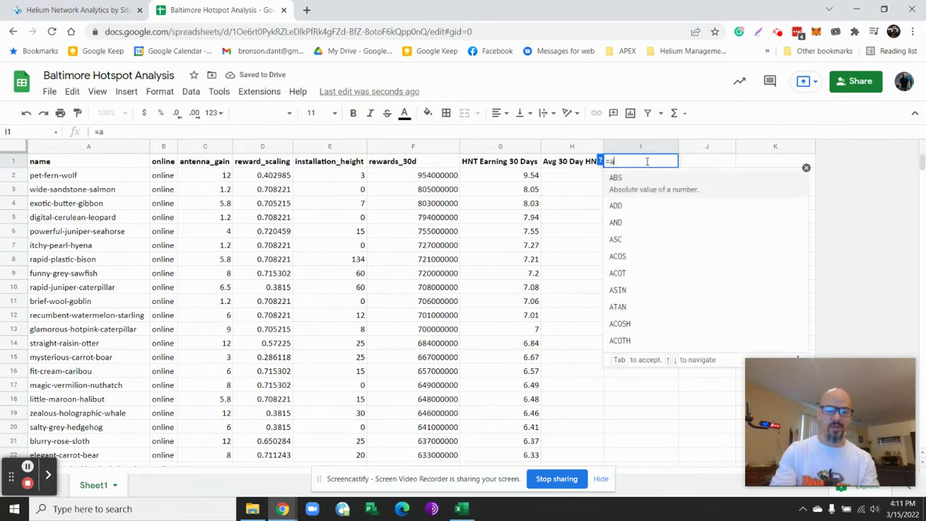
pyautogui.write('verage')
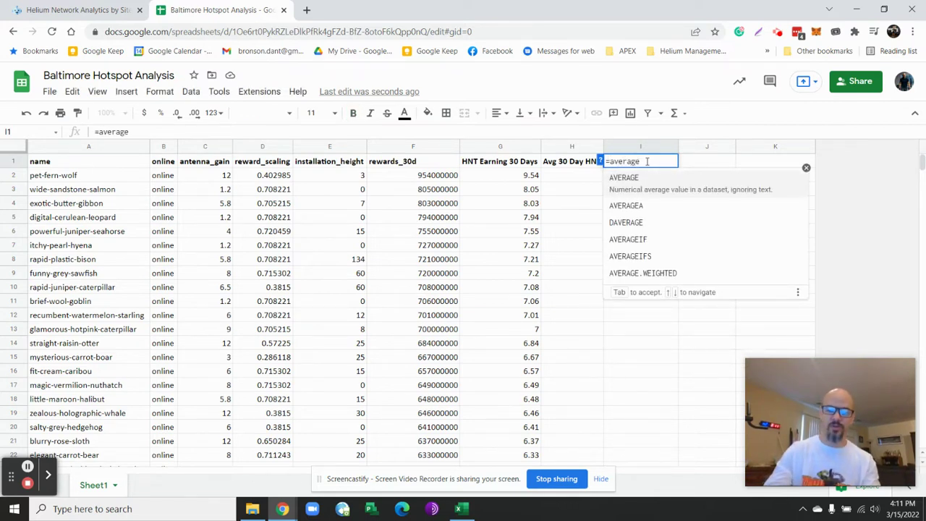
pyautogui.write('(')
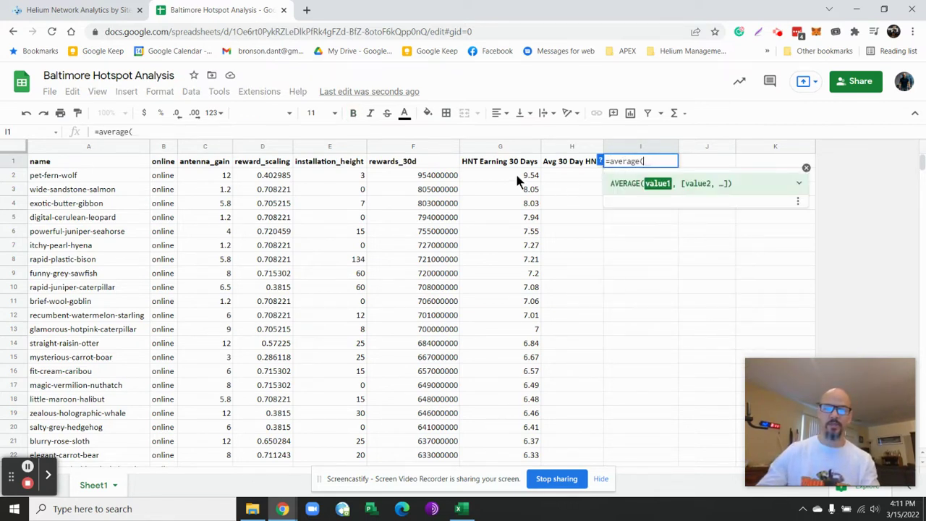
pyautogui.moveTo(516, 176)
pyautogui.mouseDown()
pyautogui.moveTo(520, 285)
pyautogui.moveTo(510, 179)
pyautogui.mouseUp()
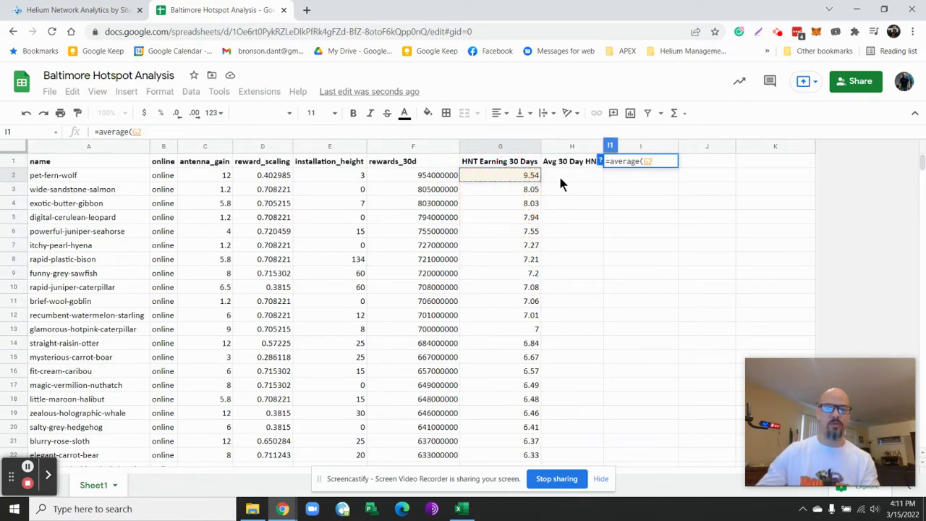
pyautogui.write(':')
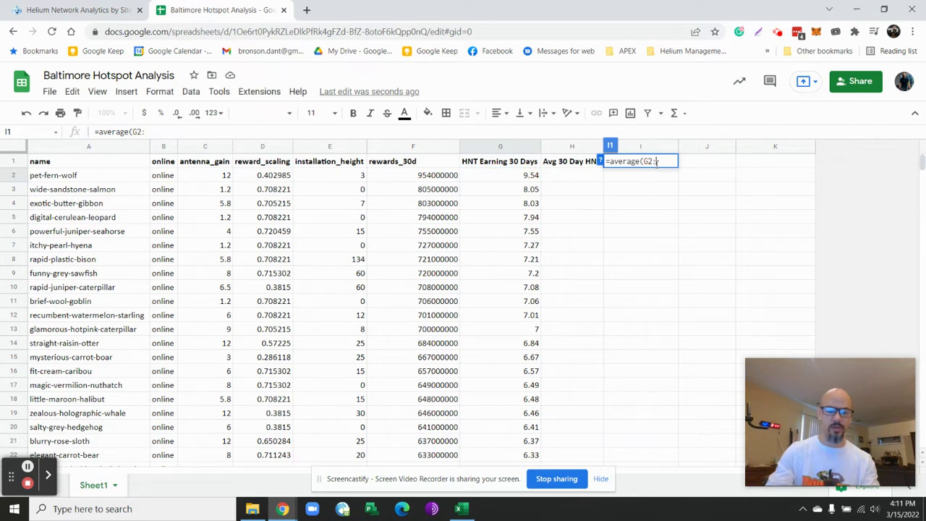
pyautogui.write('g390)')
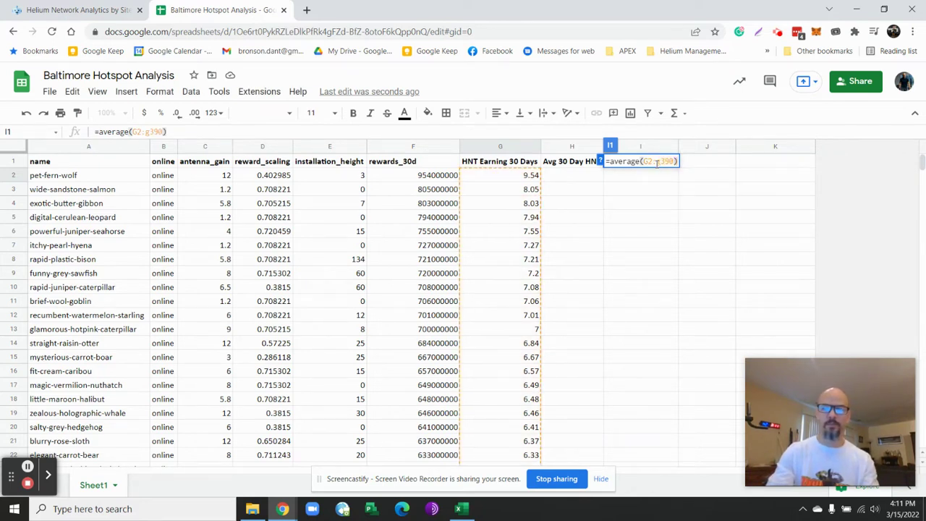
pyautogui.press('Return')
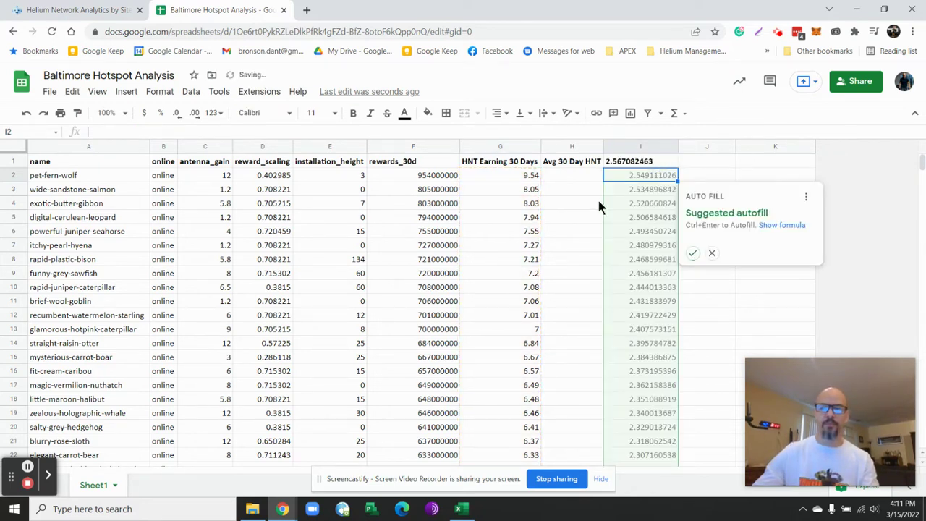
pyautogui.click(583, 181)
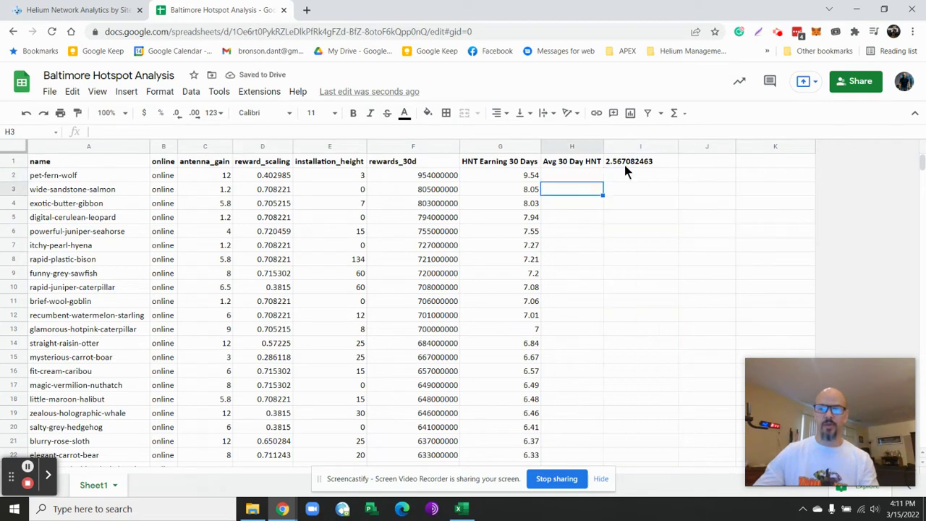
# - Reduce the average in cell I1 to two decimal places
pyautogui.click(626, 166)
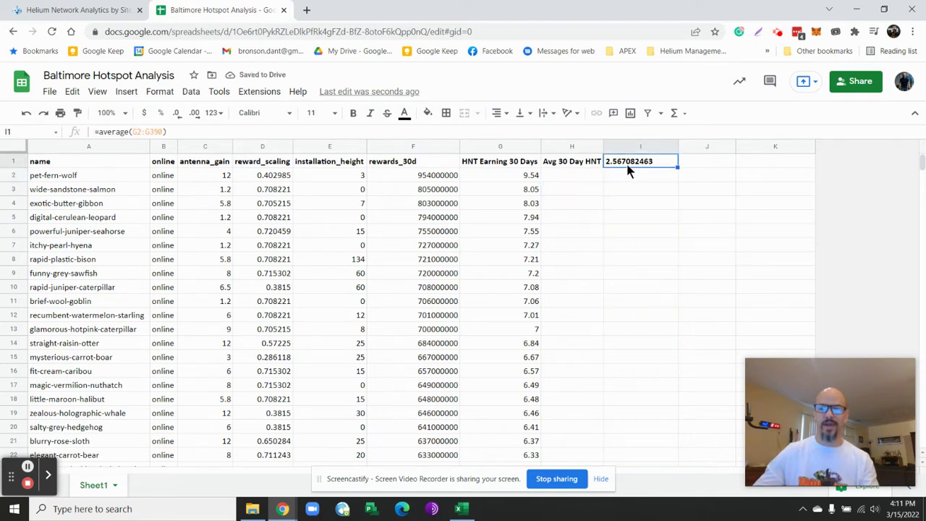
pyautogui.click(176, 113)
pyautogui.click(176, 113)
pyautogui.click(177, 113)
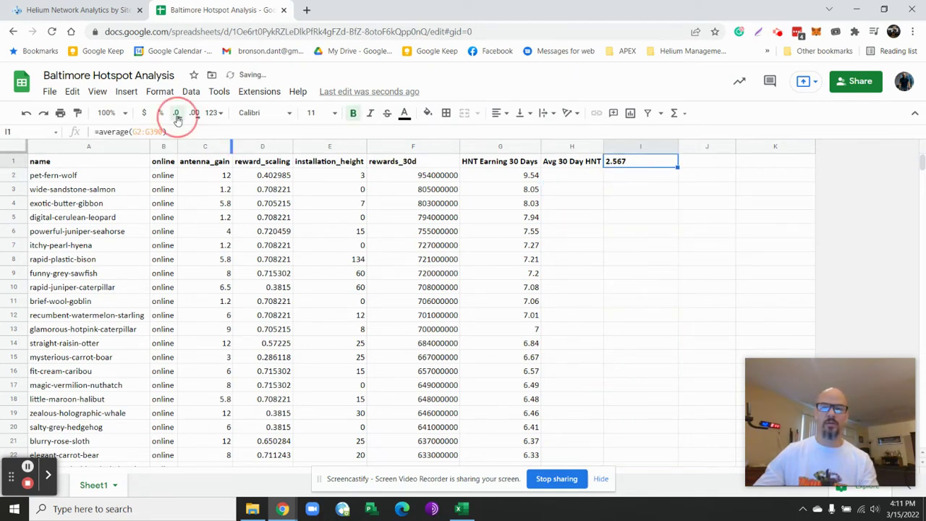
pyautogui.click(177, 113)
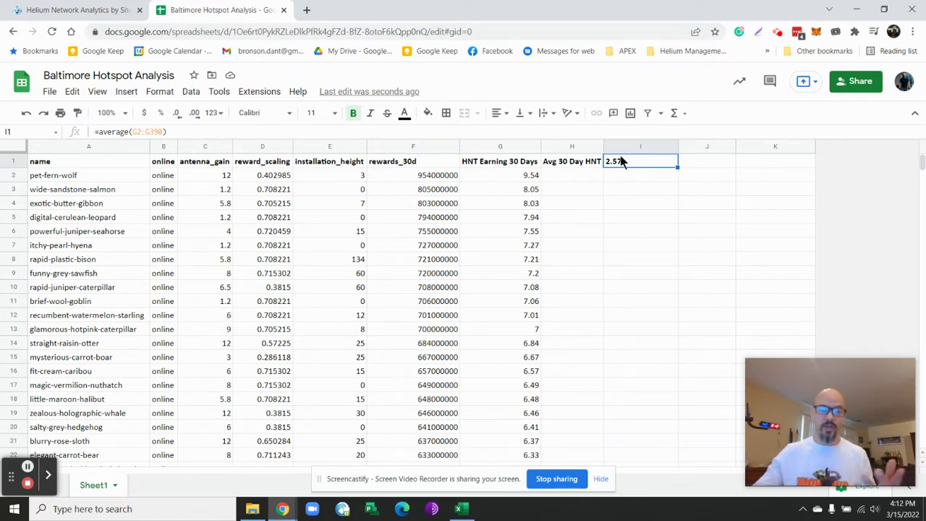
pyautogui.click(337, 161)
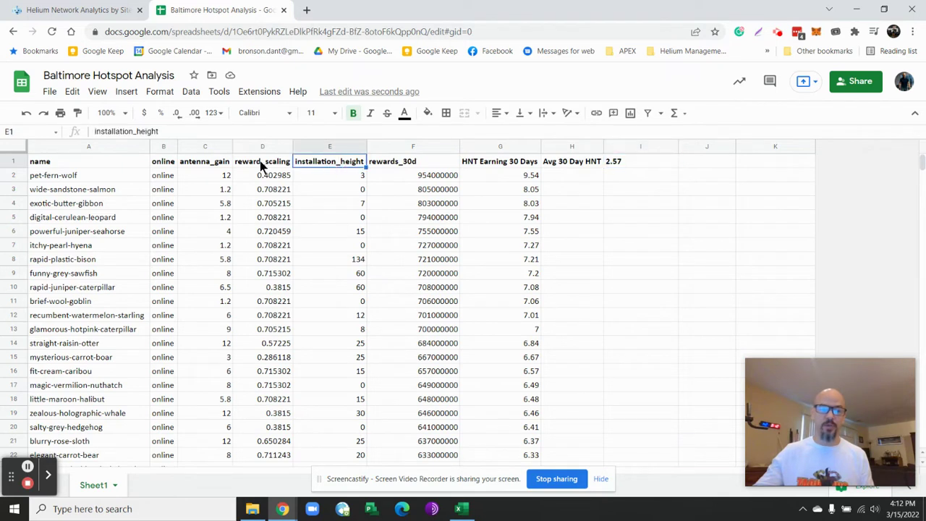
pyautogui.click(253, 162)
pyautogui.click(195, 165)
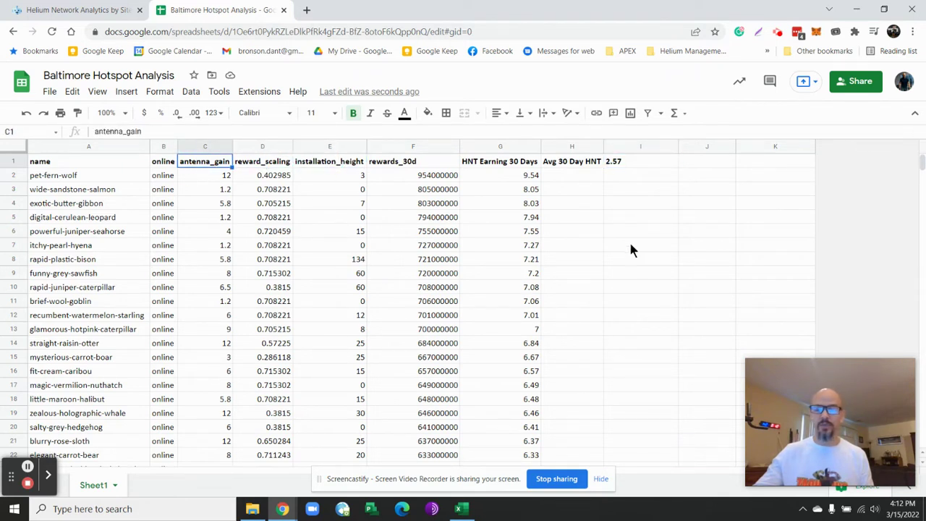
# - Insert a chart with empty cell I5 selected and shift it rightward to begin over column D
pyautogui.click(615, 212)
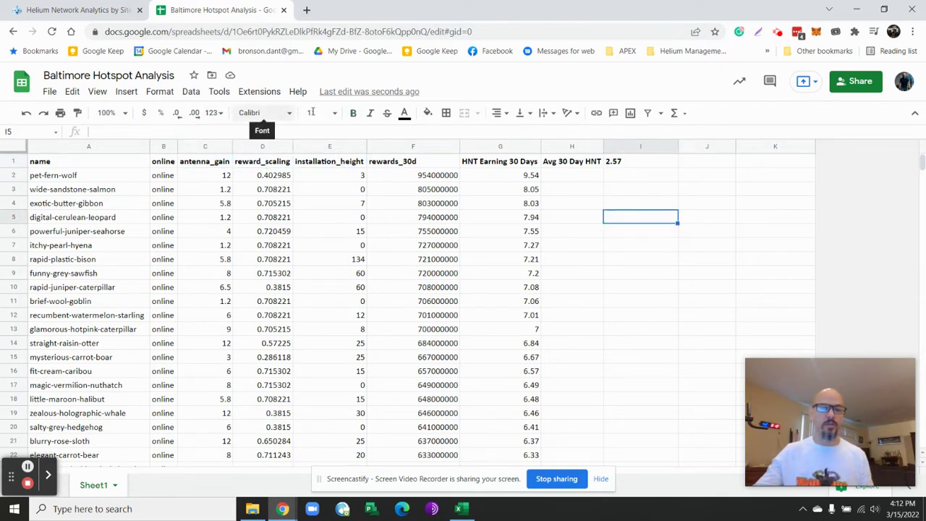
pyautogui.click(629, 115)
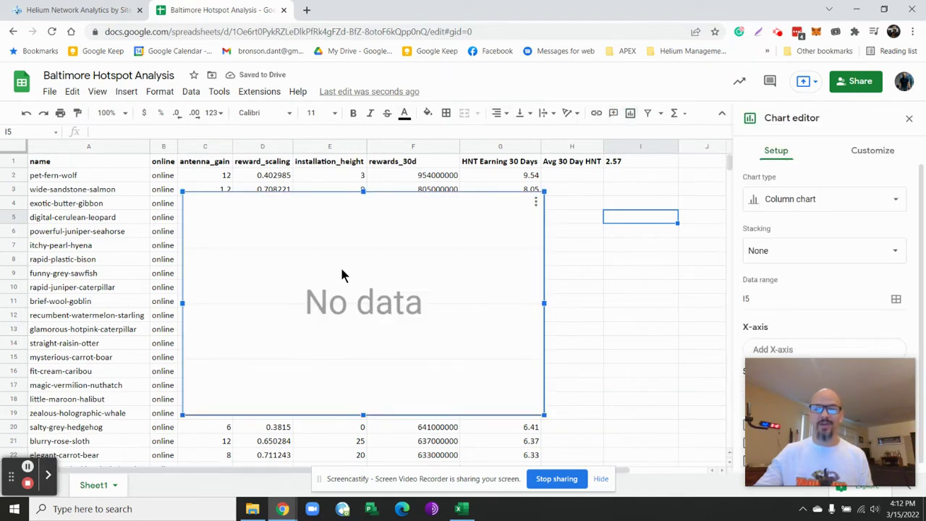
pyautogui.moveTo(349, 268); pyautogui.dragTo(444, 276)
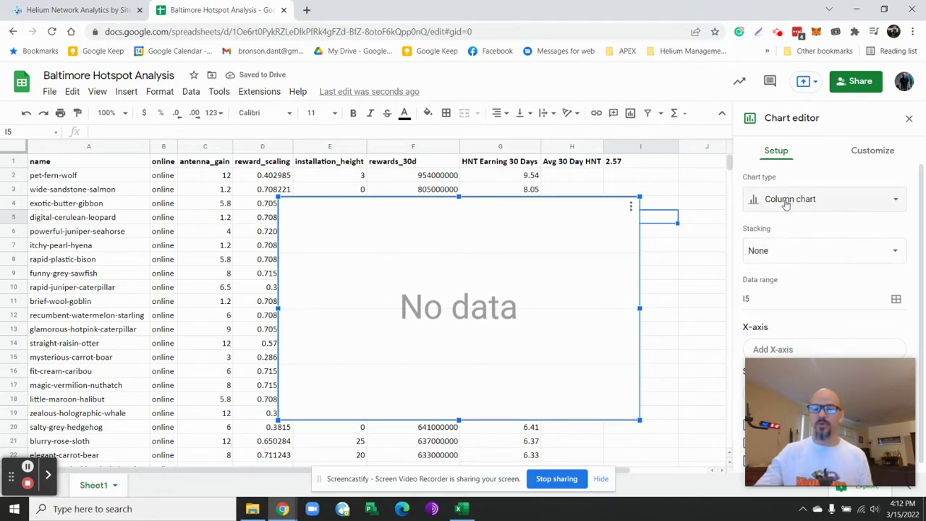
# - Change the chart type to Scatter chart
pyautogui.click(786, 201)
pyautogui.scroll(-2, 772, 246)
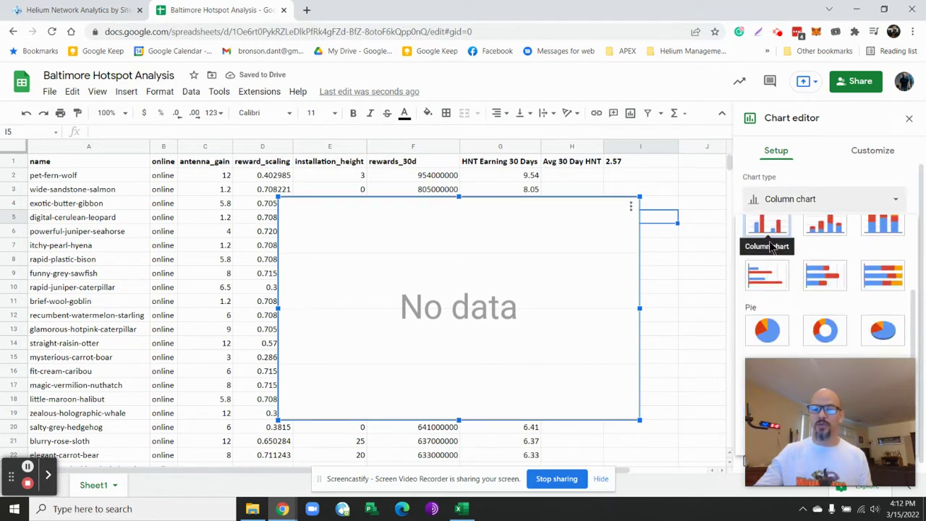
pyautogui.scroll(-5, 772, 248)
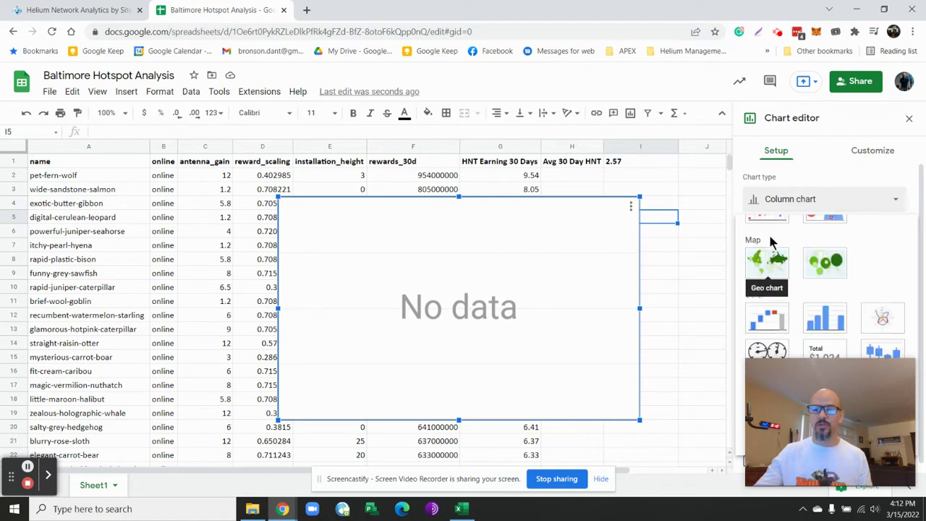
pyautogui.scroll(1, 767, 226)
pyautogui.click(769, 268)
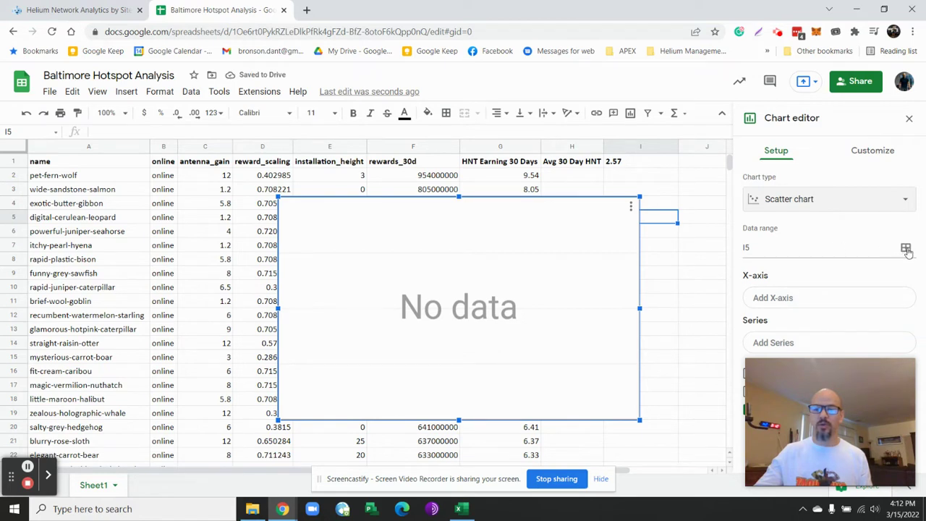
# - Set the chart's data range to the suggested range A1:I390
pyautogui.click(906, 248)
pyautogui.click(405, 320)
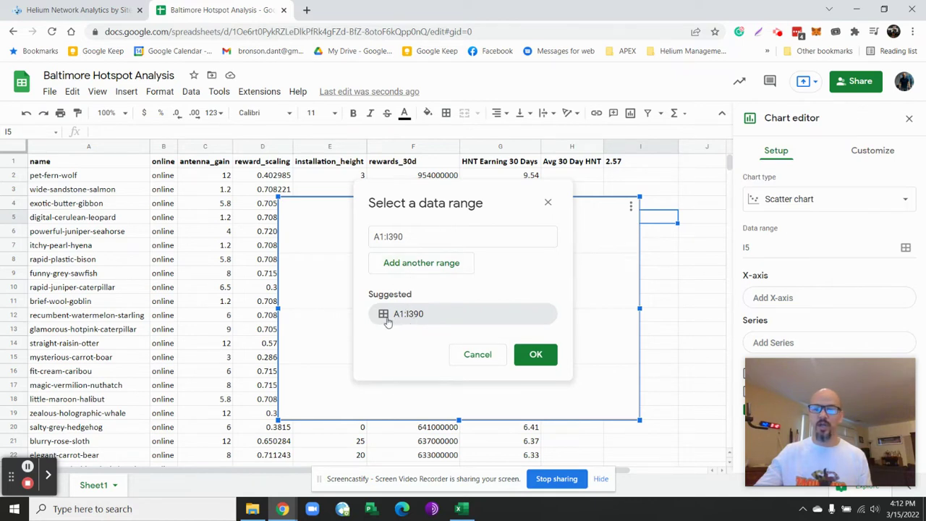
pyautogui.click(536, 354)
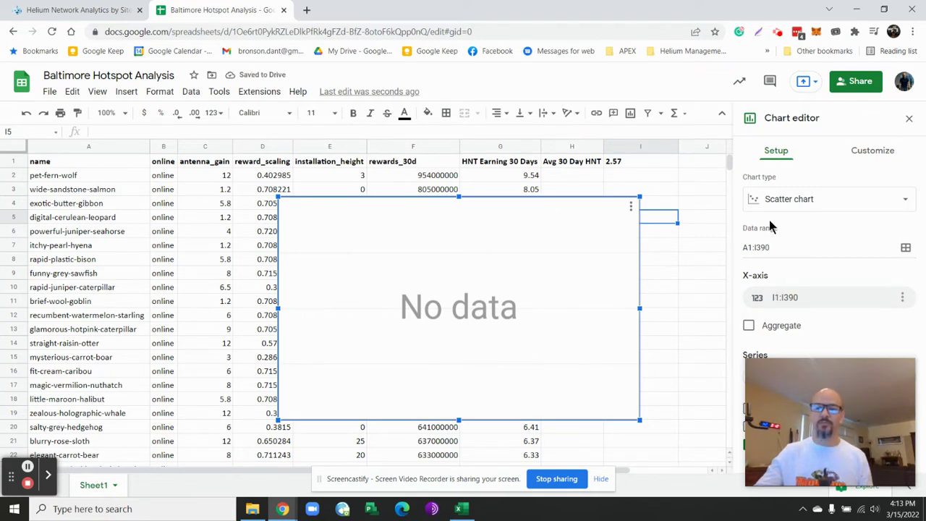
# - Move the scatter chart up to just below the header row, starting over the installation_height column
pyautogui.moveTo(626, 255); pyautogui.dragTo(796, 240)
pyautogui.moveTo(735, 248); pyautogui.dragTo(492, 239)
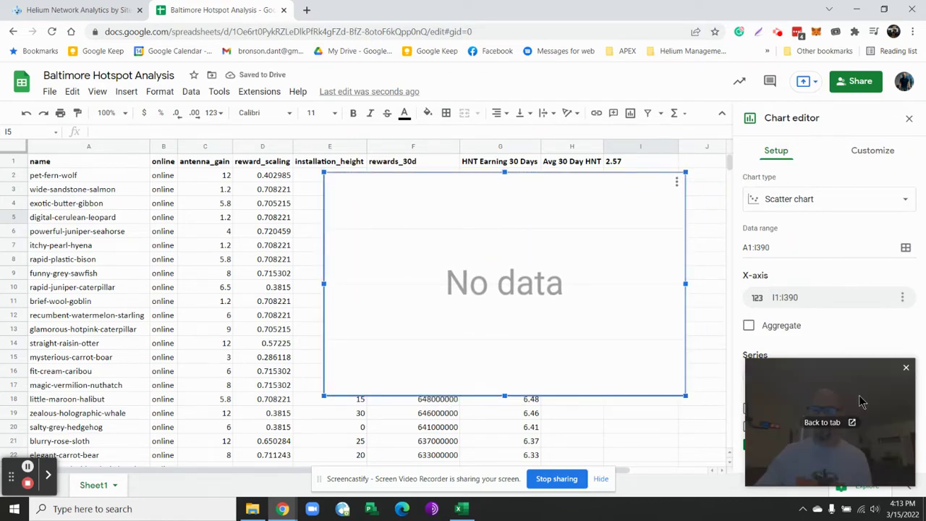
pyautogui.moveTo(859, 399); pyautogui.dragTo(129, 362)
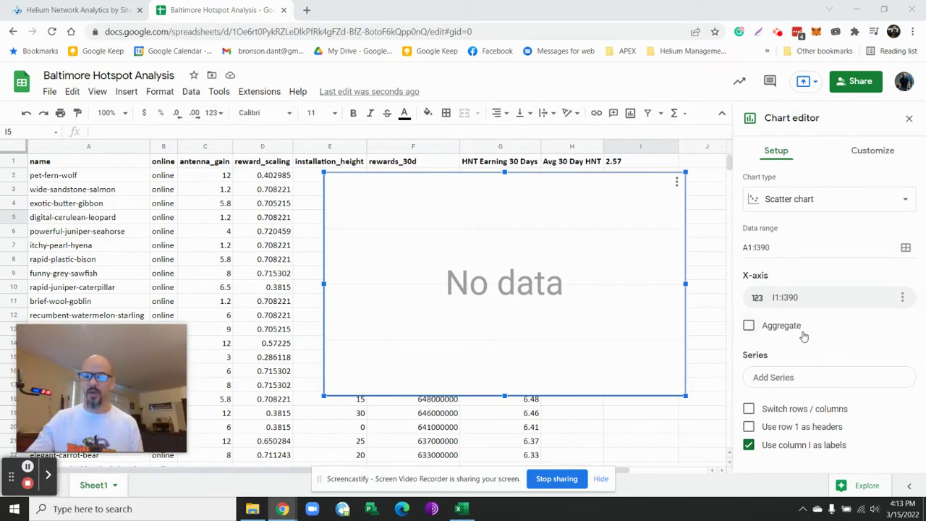
# - Remove the I1:I390 range from the scatter chart's X-axis
pyautogui.click(782, 378)
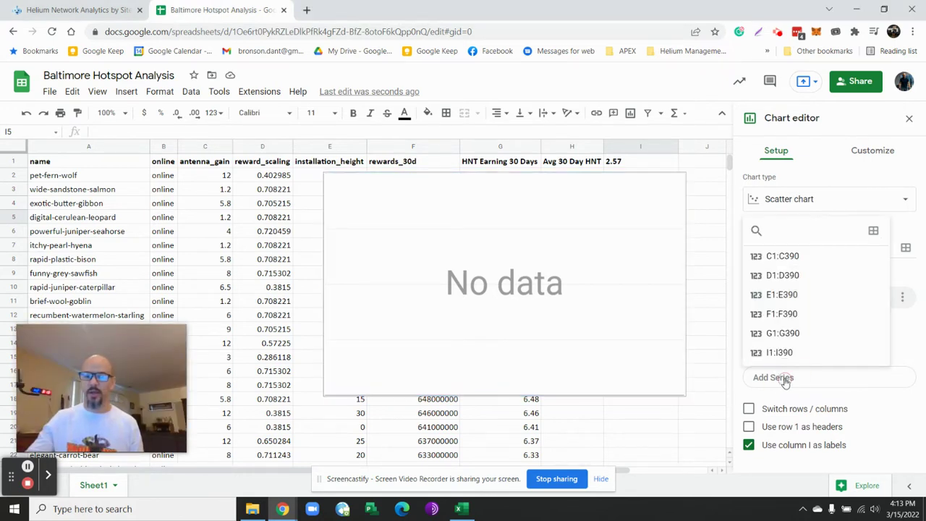
pyautogui.click(819, 214)
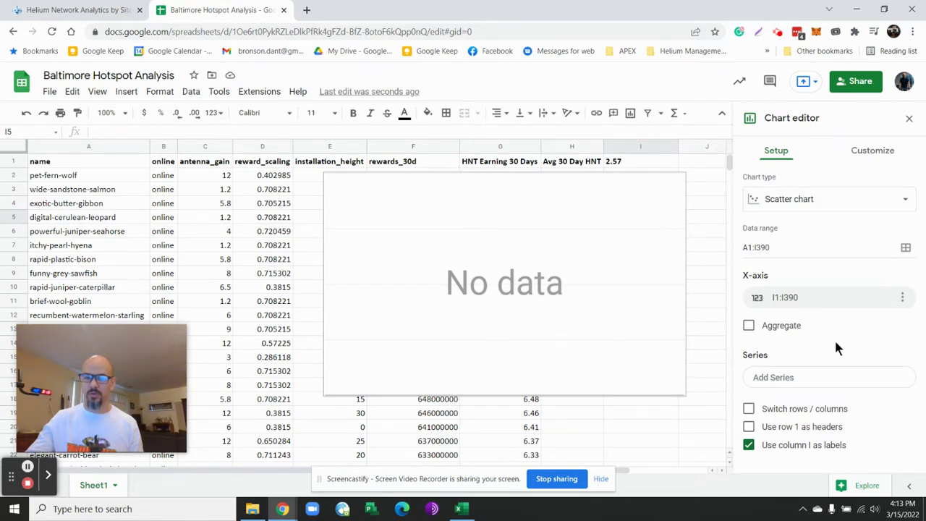
pyautogui.click(903, 297)
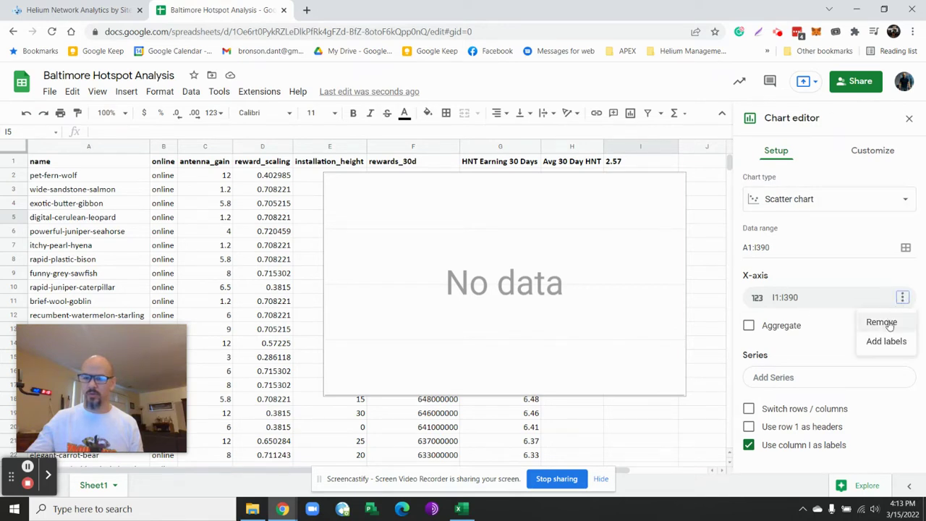
pyautogui.click(872, 318)
pyautogui.click(847, 320)
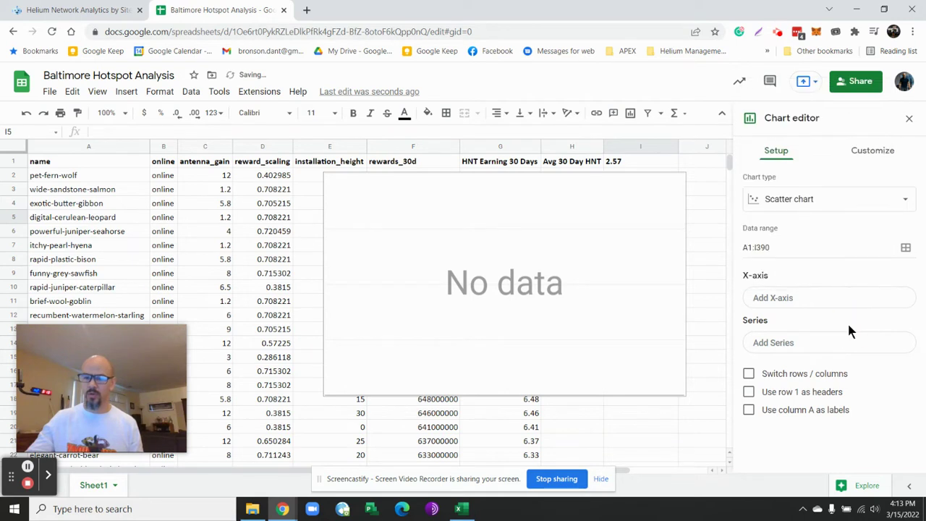
pyautogui.click(791, 306)
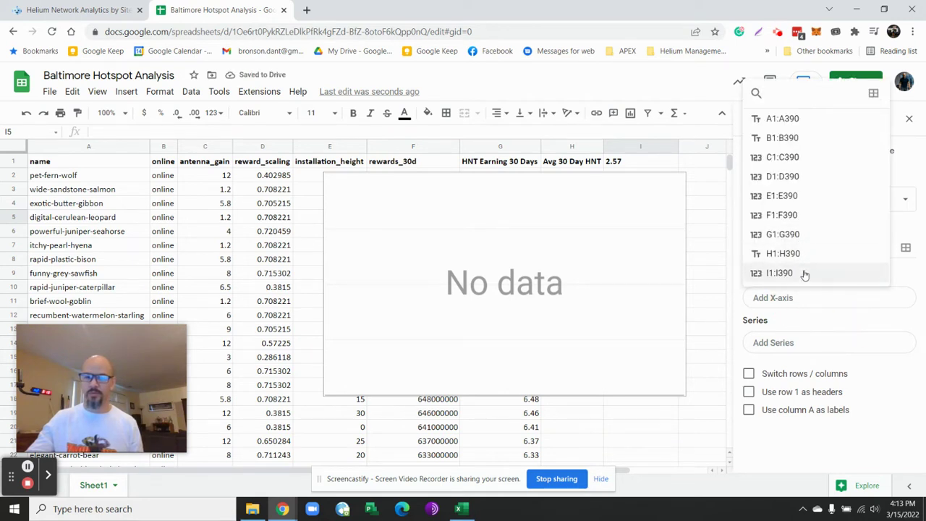
pyautogui.click(801, 296)
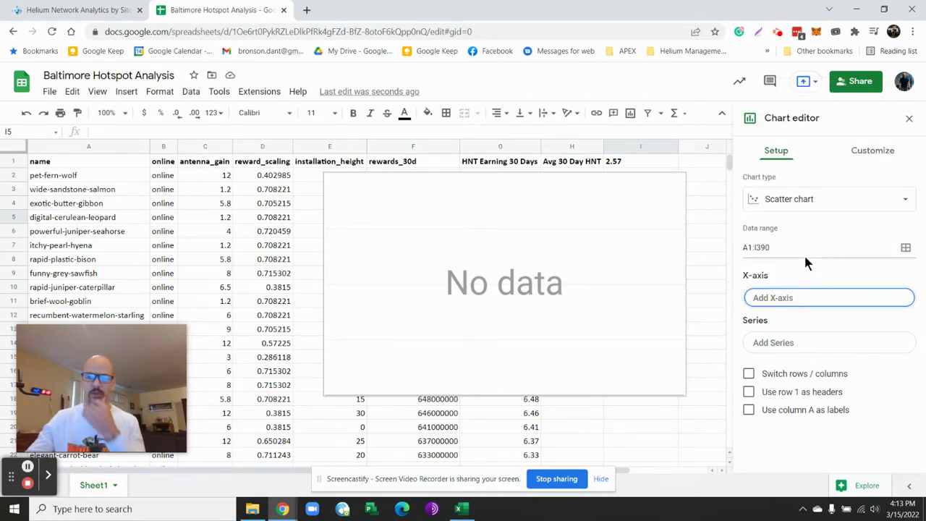
pyautogui.click(905, 247)
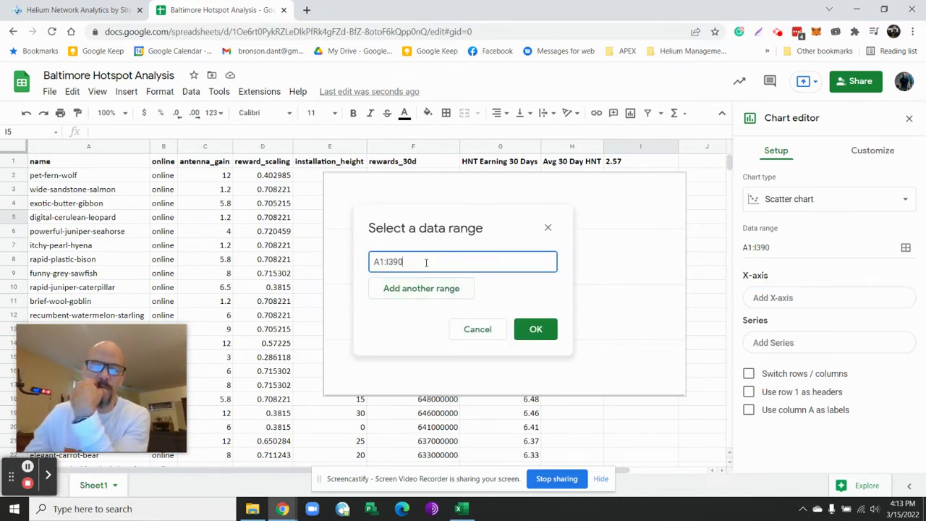
pyautogui.click(530, 330)
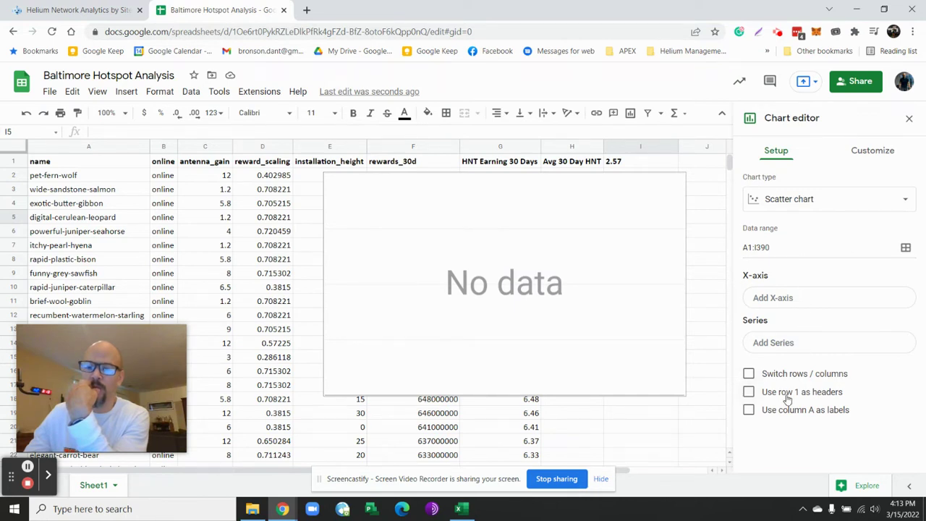
# - Set the scatter chart to use column A as labels
pyautogui.click(750, 409)
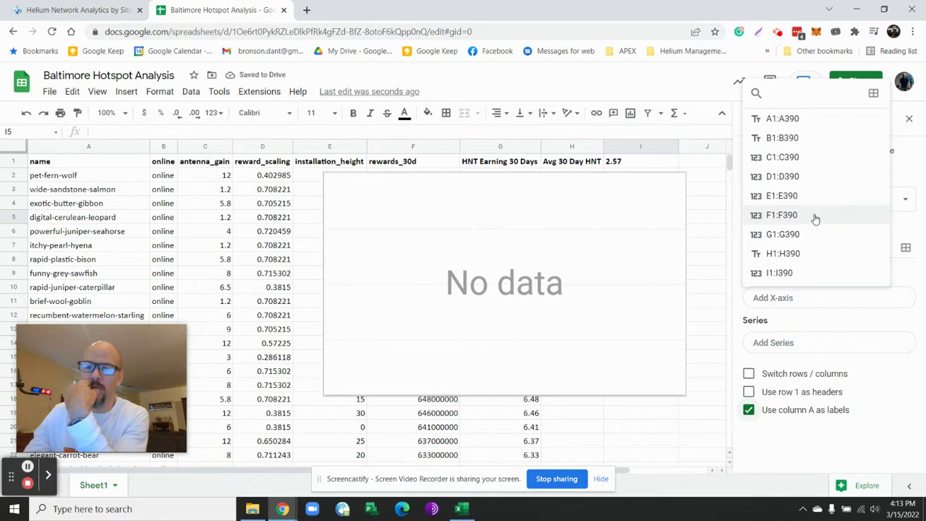
pyautogui.click(848, 308)
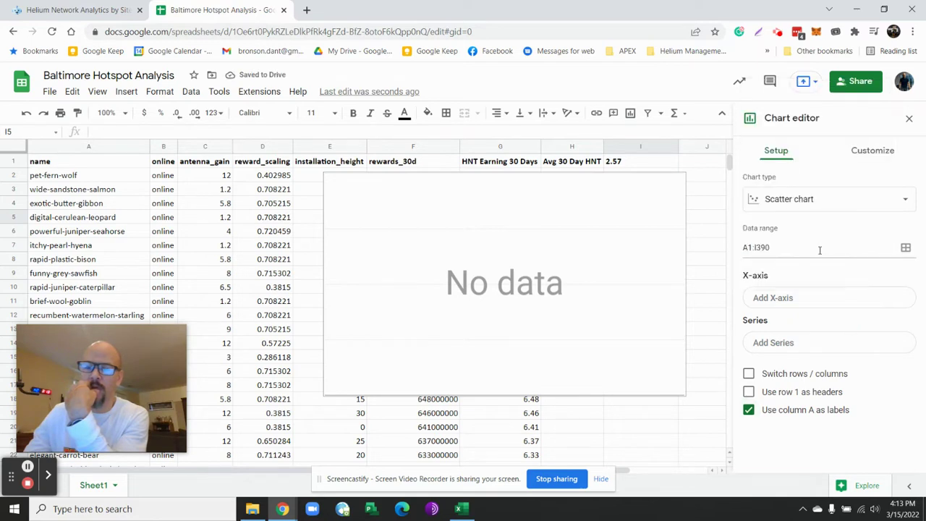
pyautogui.click(811, 299)
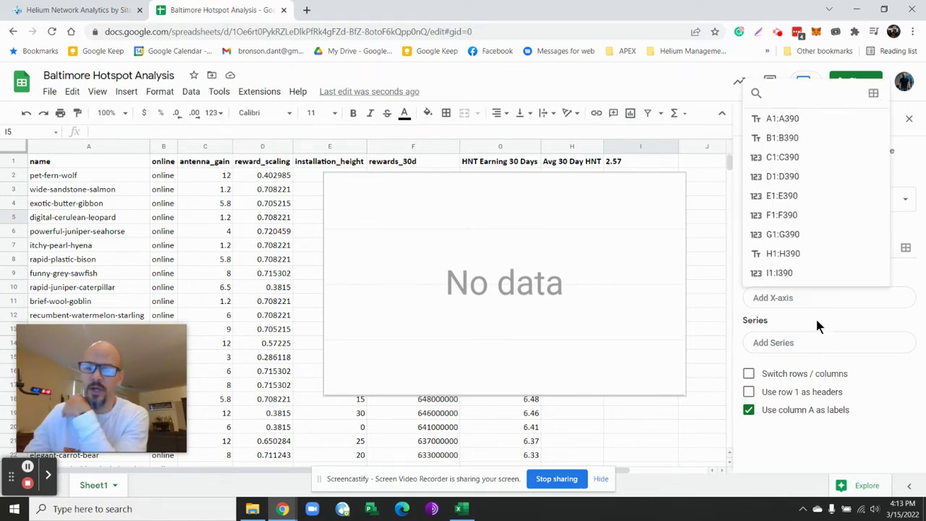
pyautogui.click(807, 341)
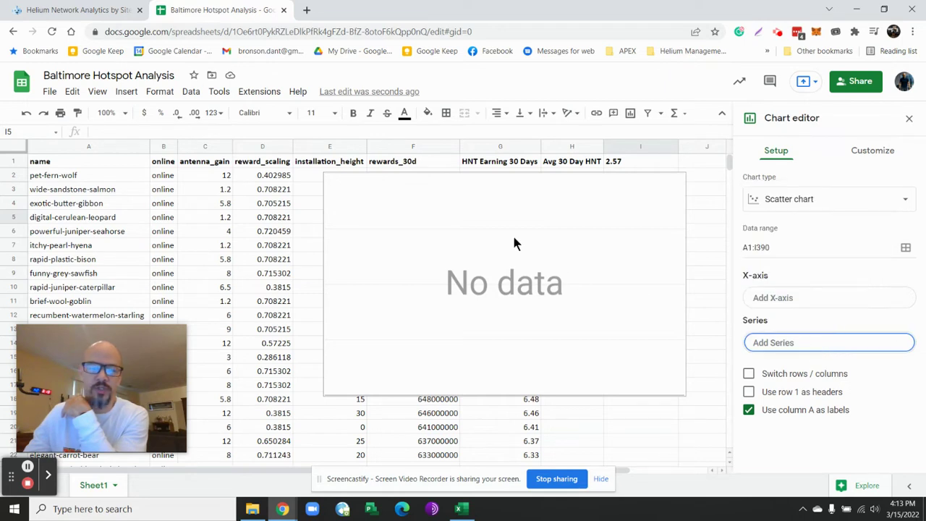
pyautogui.click(16, 160)
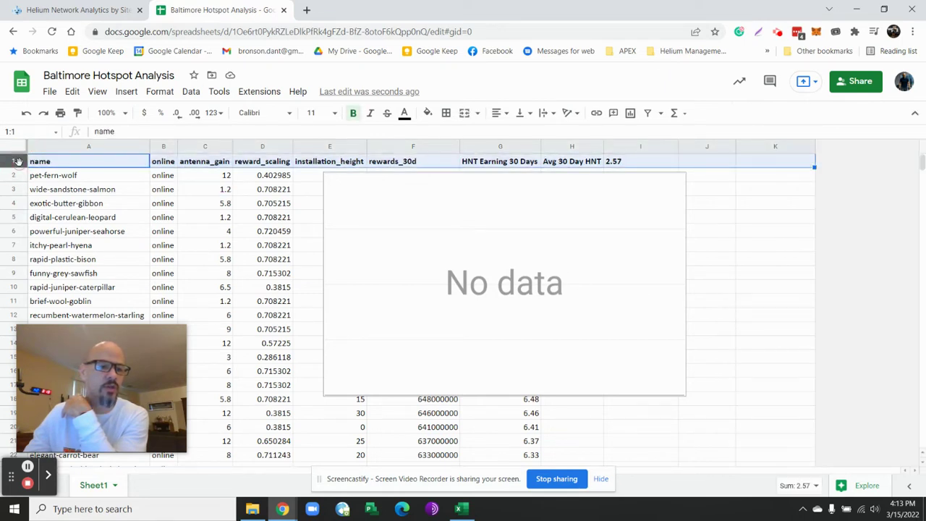
pyautogui.click(596, 245)
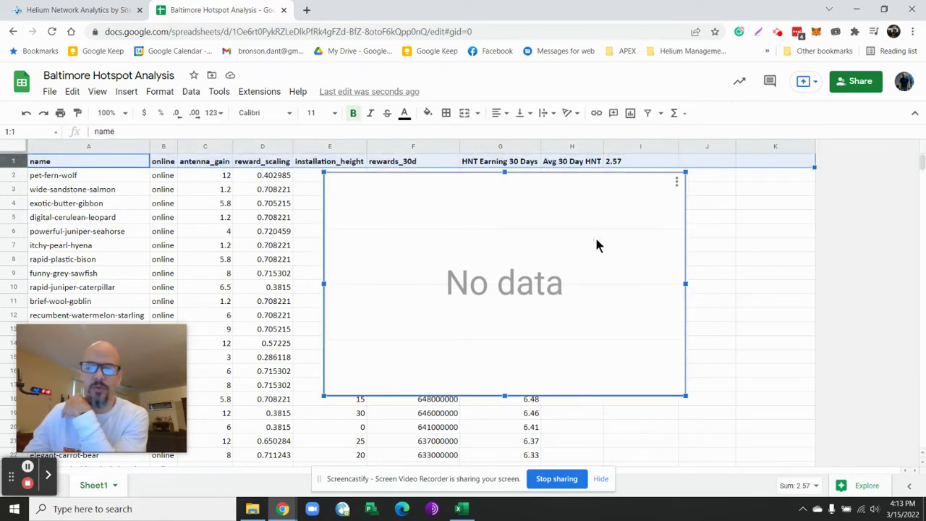
pyautogui.doubleClick(598, 246)
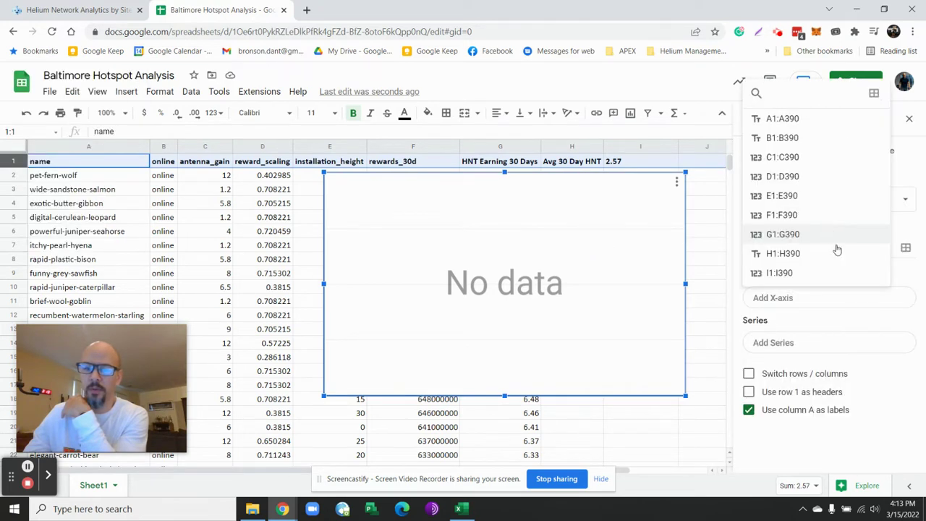
pyautogui.click(866, 306)
pyautogui.click(905, 248)
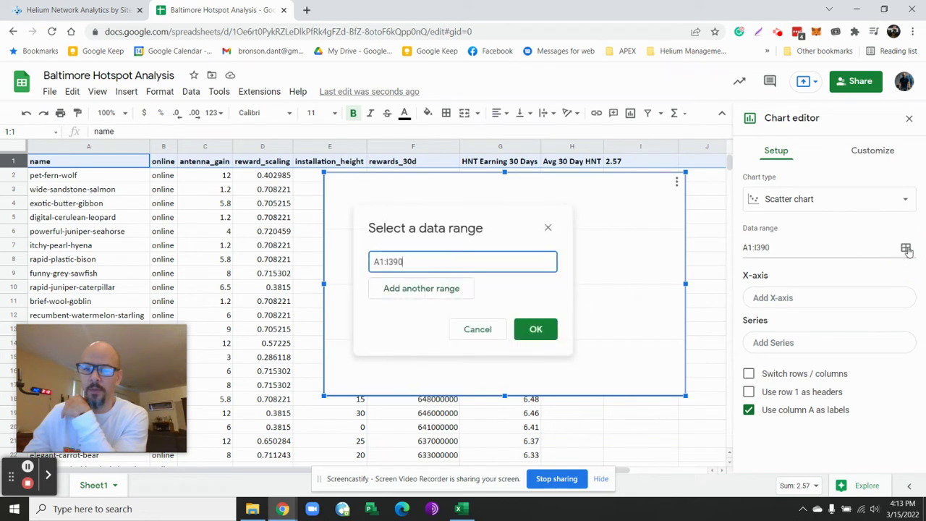
pyautogui.click(421, 288)
pyautogui.click(546, 261)
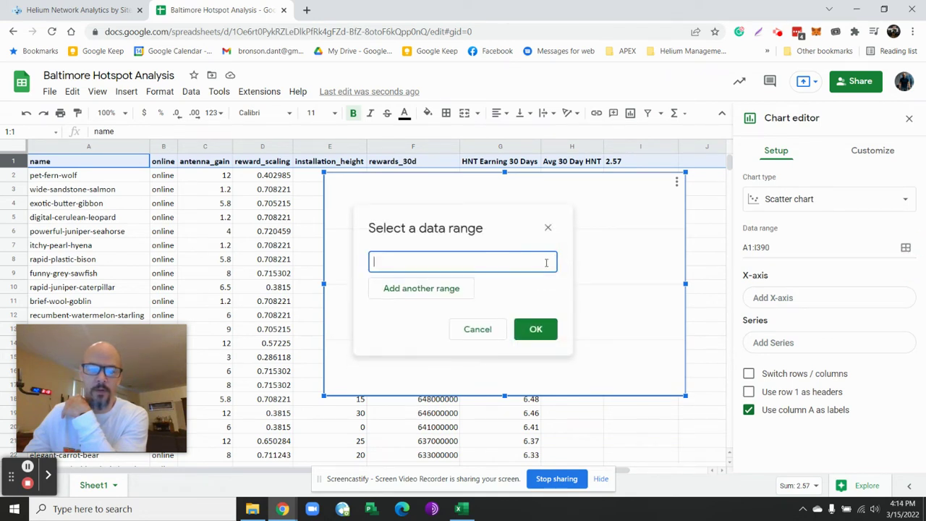
pyautogui.click(444, 288)
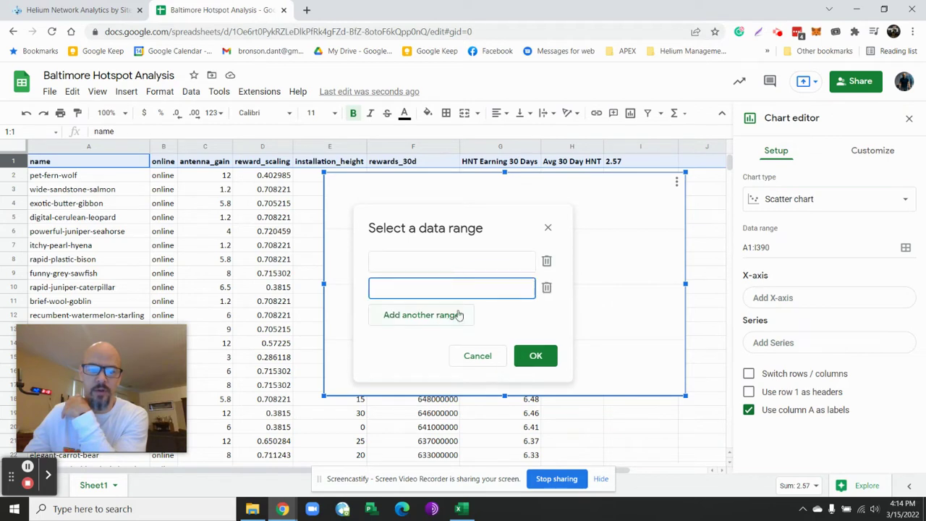
pyautogui.click(478, 356)
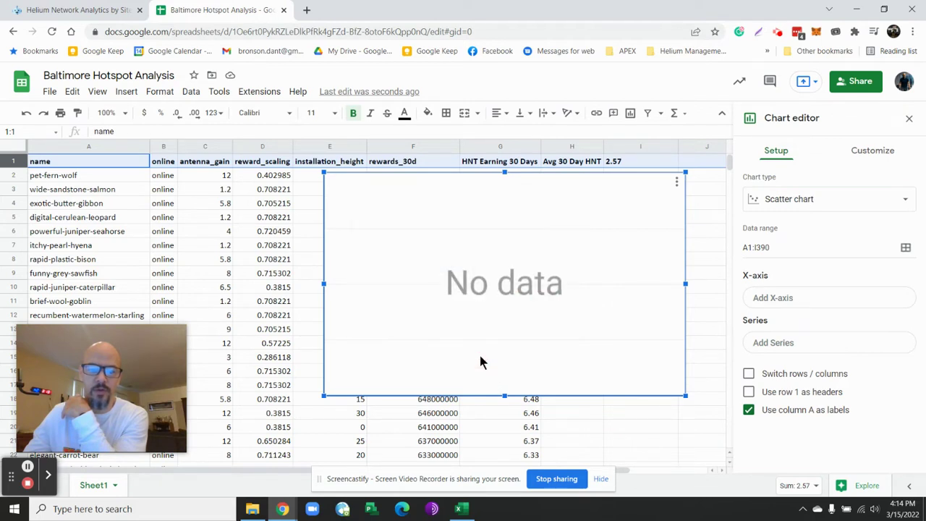
# - Try to set the scatter chart's data range to A1:z:500, then clear the range entry
pyautogui.click(782, 248)
pyautogui.press('BackSpace')
pyautogui.press('BackSpace')
pyautogui.press('BackSpace')
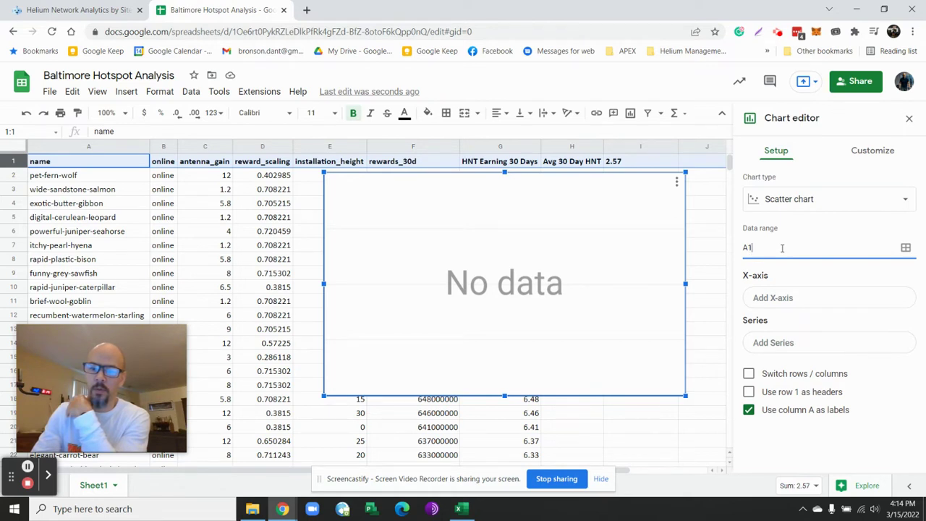
pyautogui.click(787, 298)
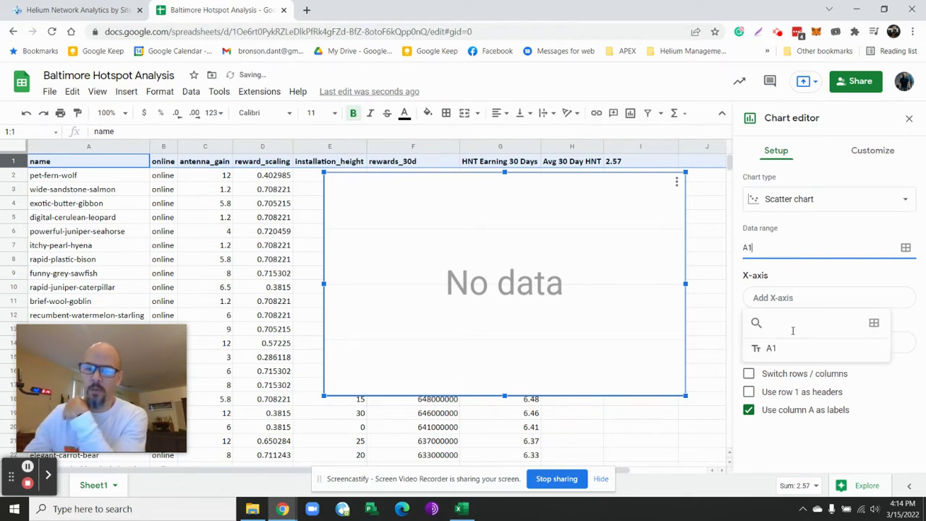
pyautogui.click(794, 249)
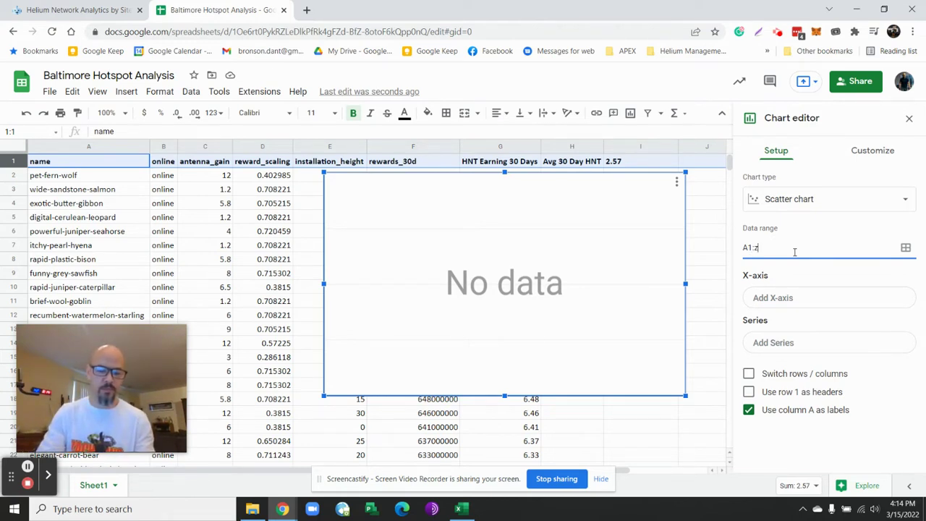
pyautogui.write(':z:500')
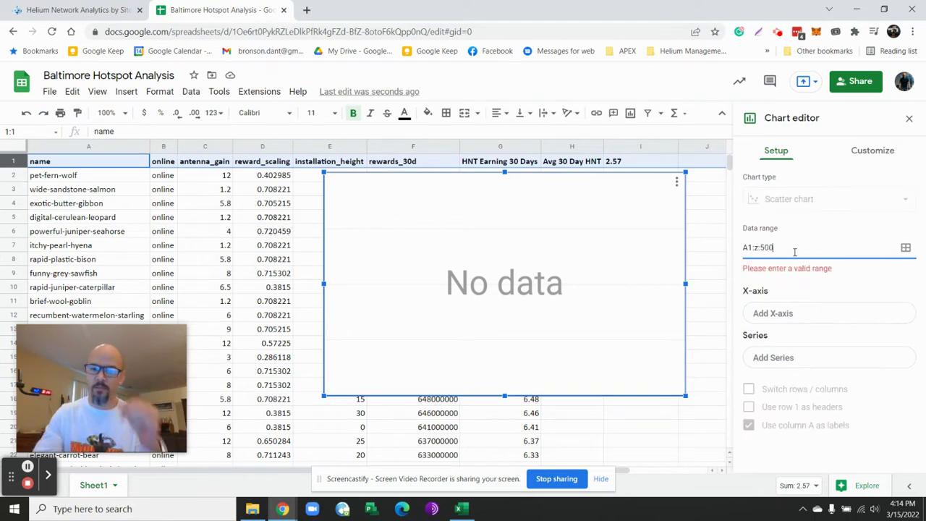
pyautogui.tripleClick(770, 248)
pyautogui.write('A')
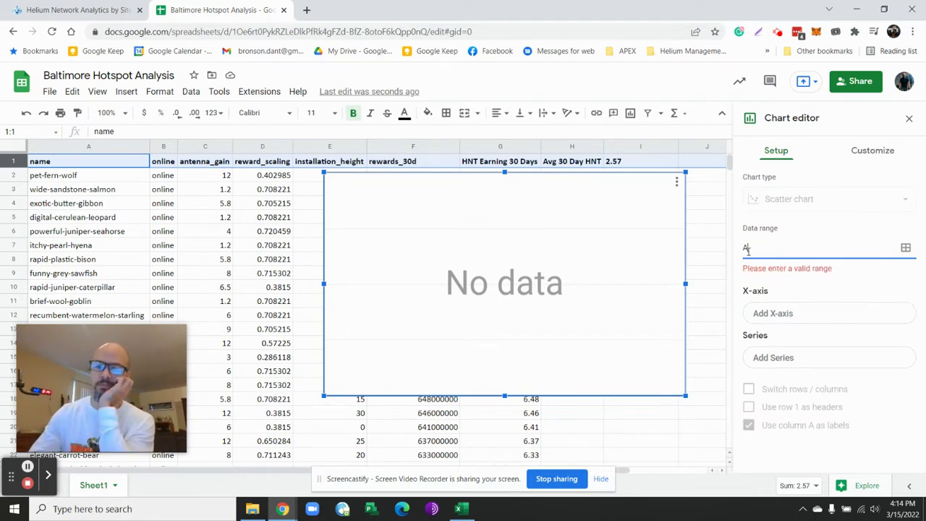
pyautogui.press('BackSpace')
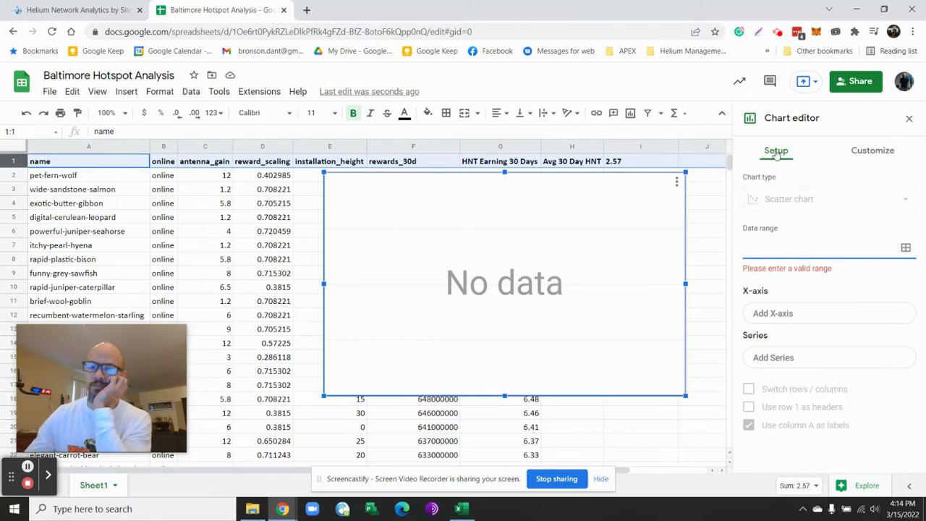
# - Close the chart settings and delete the empty scatter chart from the sheet
pyautogui.click(909, 118)
pyautogui.click(623, 241)
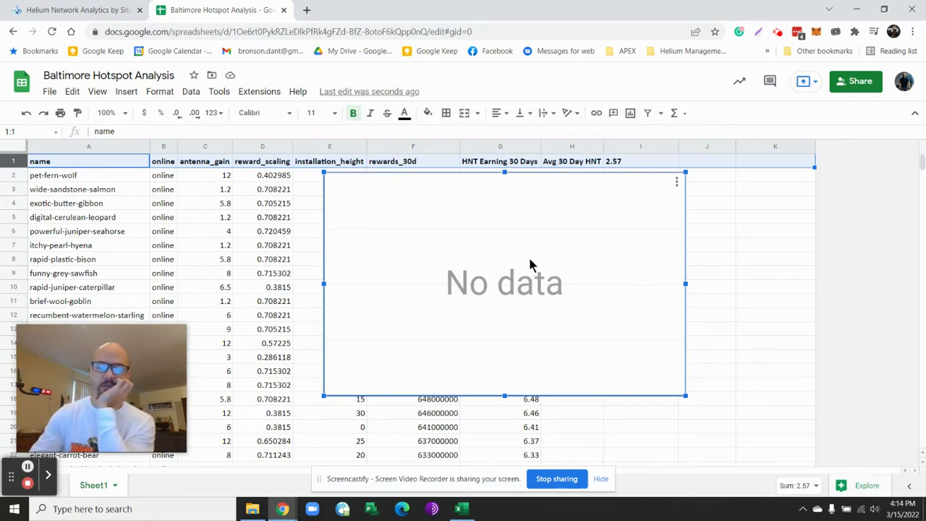
pyautogui.press('Delete')
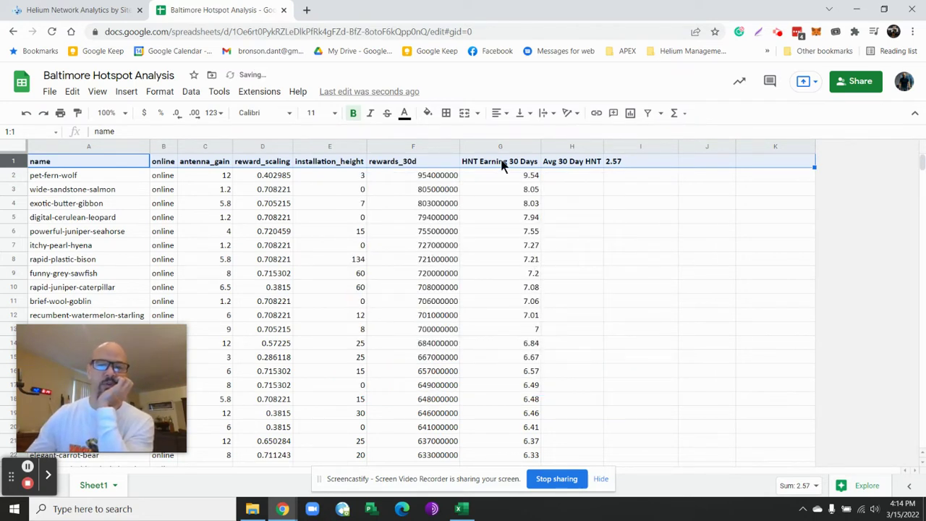
# - Insert a chart from the selected header row and move it below row 2, starting near the rewards_30d column
pyautogui.click(630, 114)
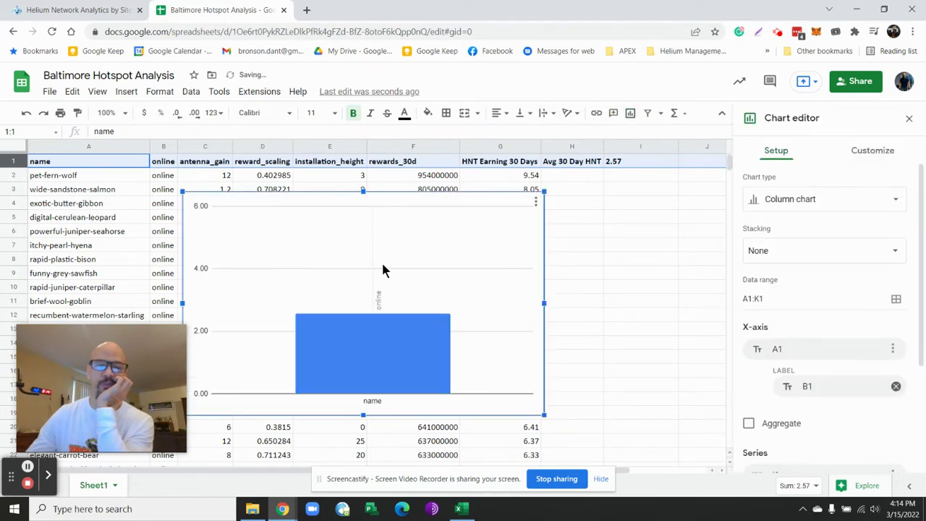
pyautogui.moveTo(383, 269); pyautogui.dragTo(557, 261)
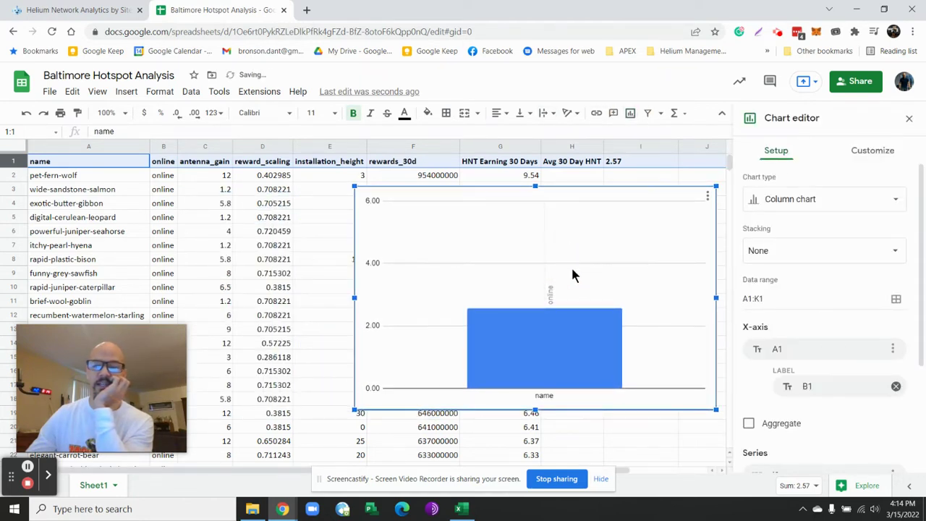
pyautogui.click(230, 246)
# - Change the header-row column chart to a scatter chart
pyautogui.click(470, 238)
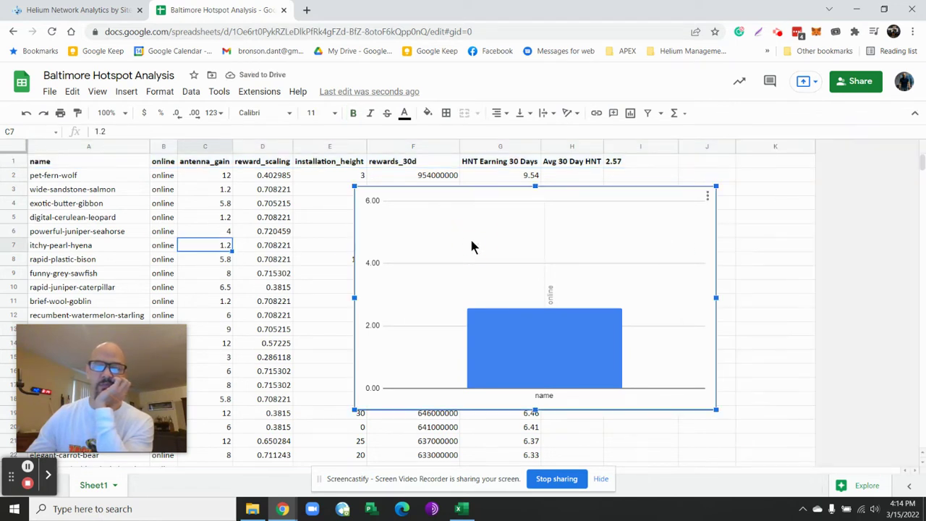
pyautogui.click(473, 242)
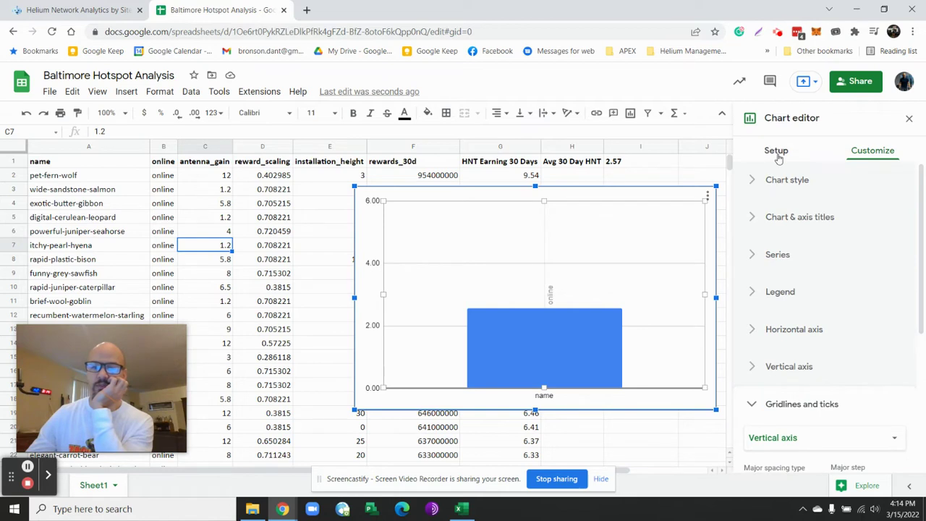
pyautogui.click(775, 154)
pyautogui.click(784, 207)
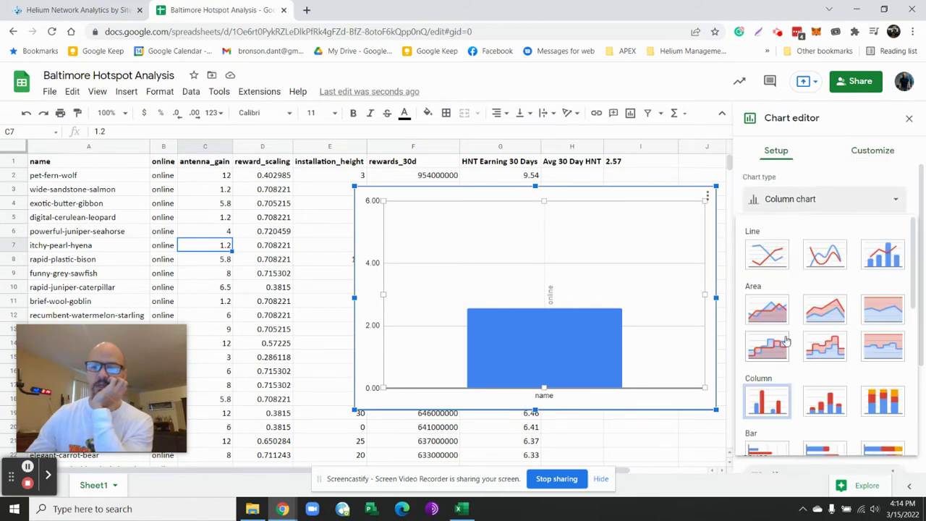
pyautogui.scroll(-3, 787, 360)
pyautogui.click(769, 387)
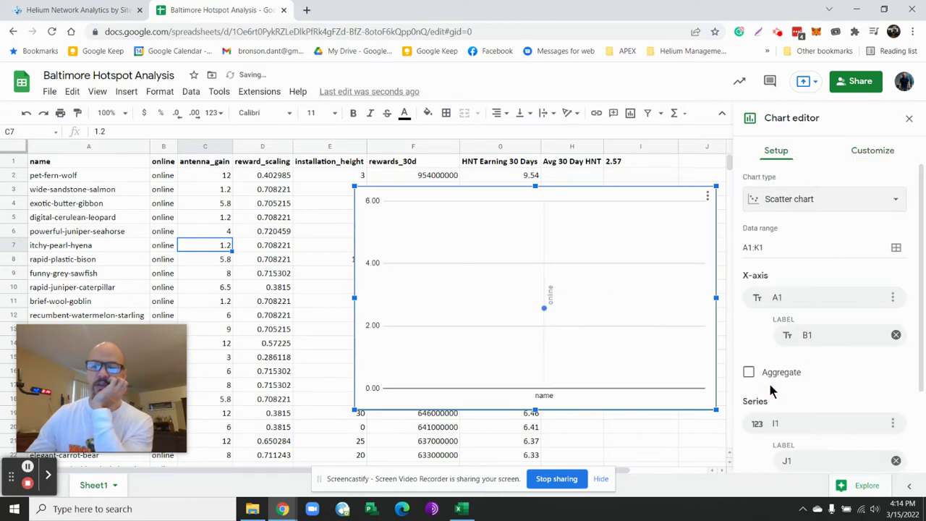
# - Remove the B1 label from the scatter chart's X-axis and remove the I1 series
pyautogui.click(893, 336)
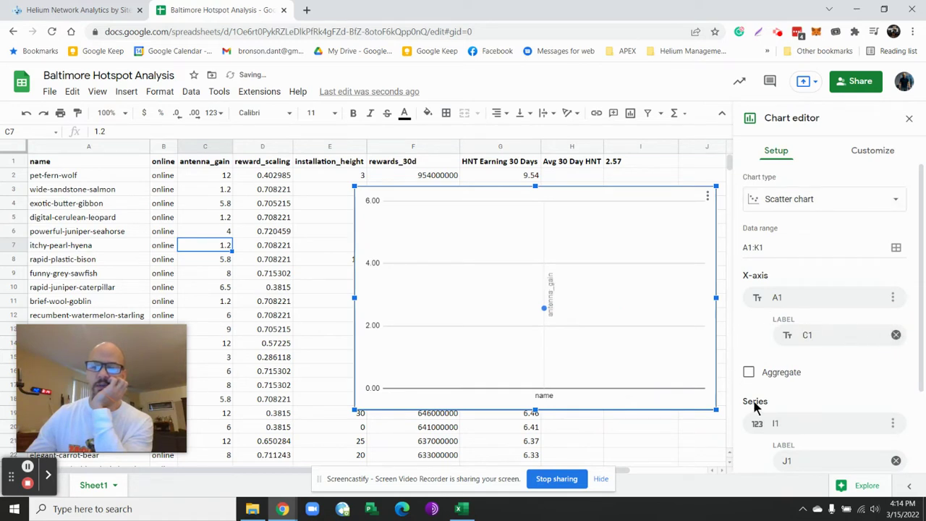
pyautogui.click(892, 423)
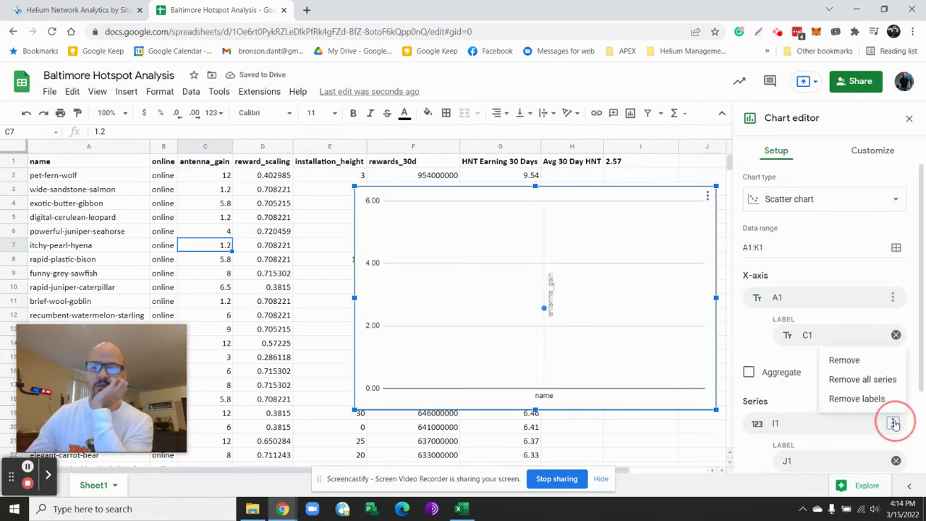
pyautogui.click(844, 360)
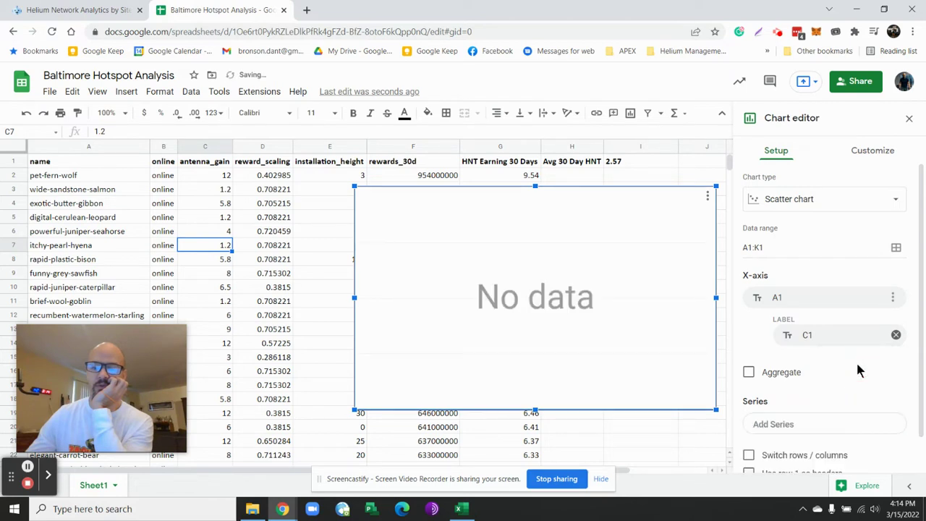
# - Check the available series for the header-row scatter chart, then delete the chart
pyautogui.click(801, 424)
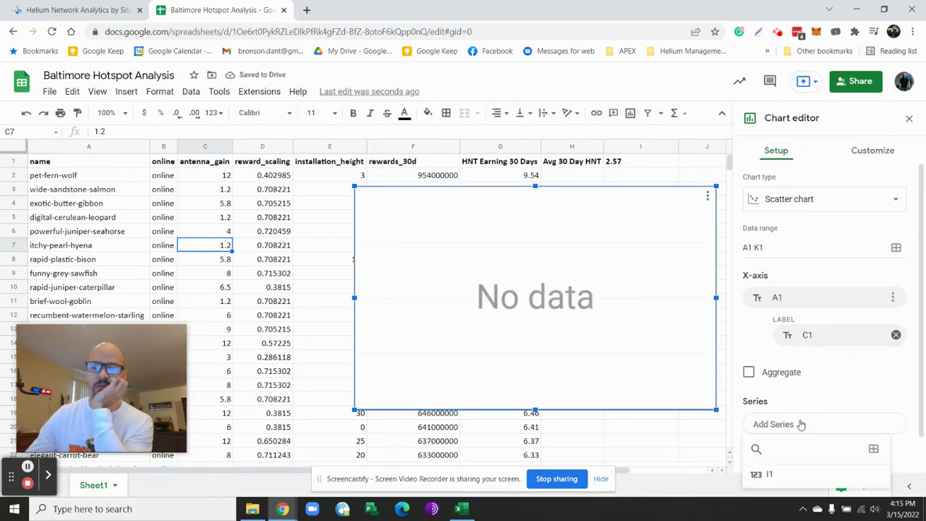
pyautogui.click(513, 254)
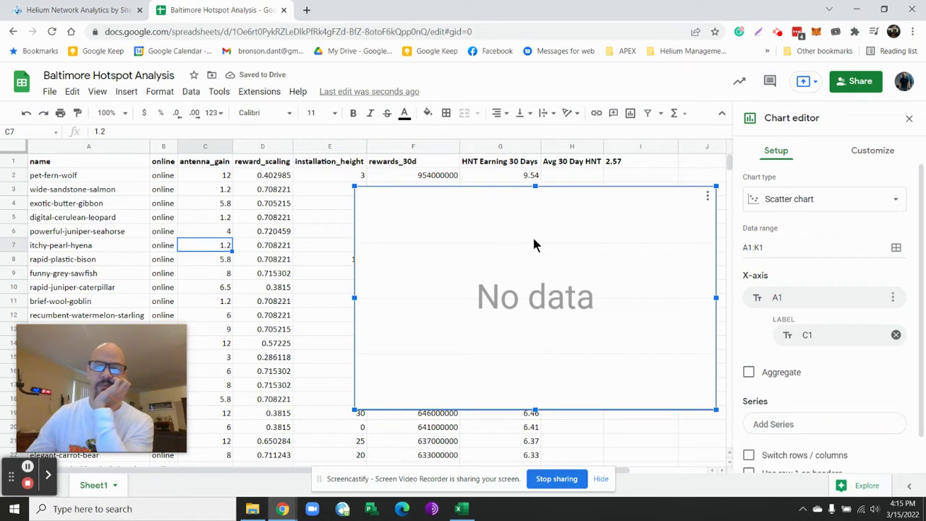
pyautogui.click(909, 121)
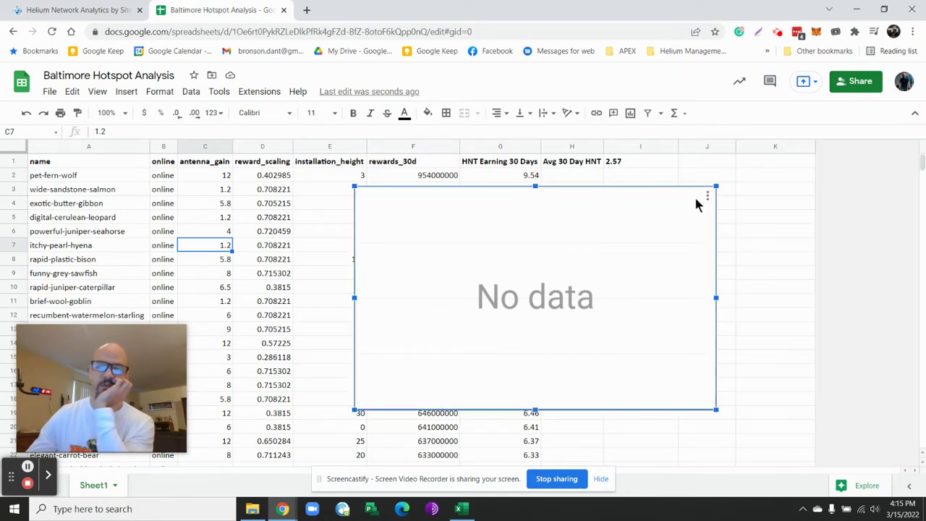
pyautogui.press('Delete')
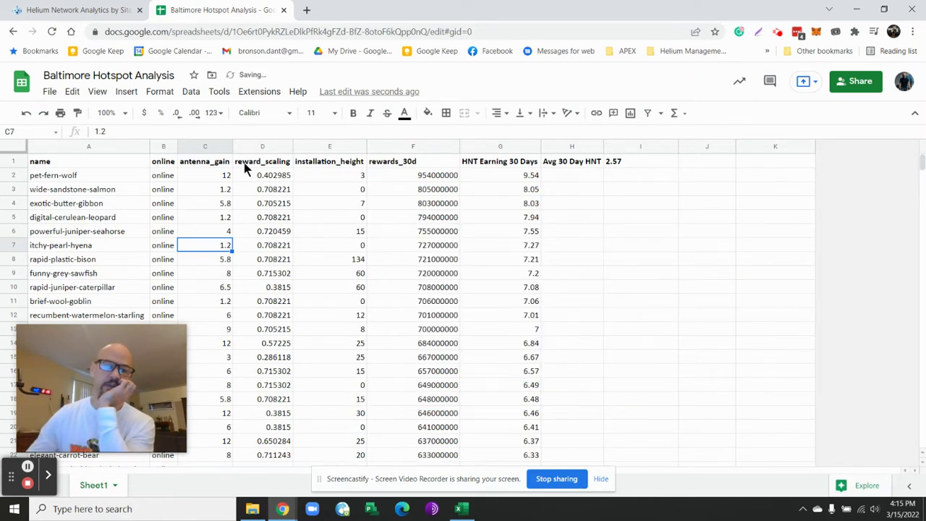
# - Insert a chart from the entire sheet and move it just below the header row, starting over the installation_height column
pyautogui.click(18, 149)
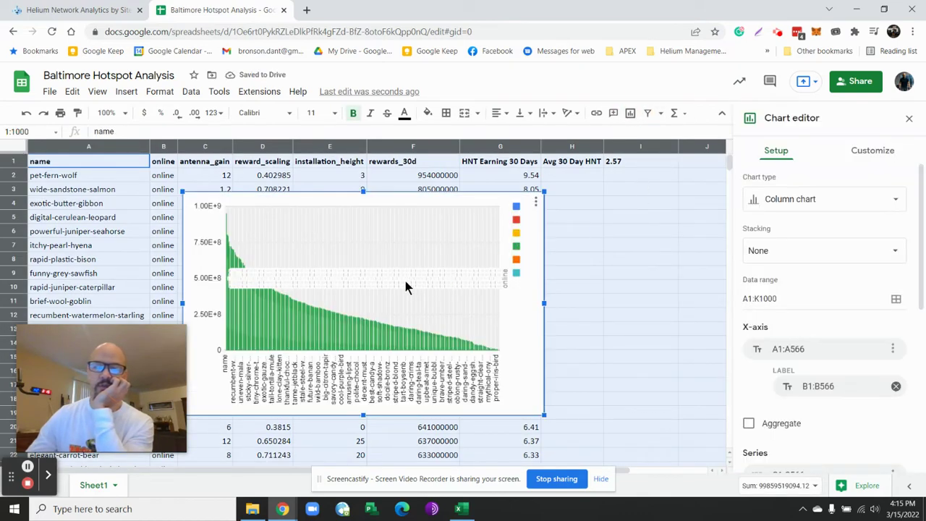
pyautogui.moveTo(462, 278); pyautogui.dragTo(568, 269)
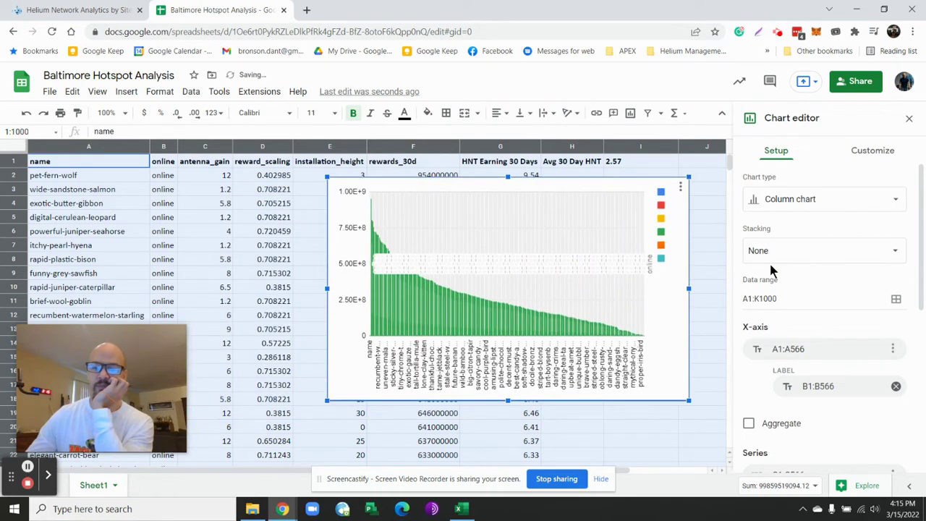
# - Remove A1:A566 from the column chart's X-axis and choose C1:C566 in place of B1:B566
pyautogui.click(893, 352)
pyautogui.click(860, 373)
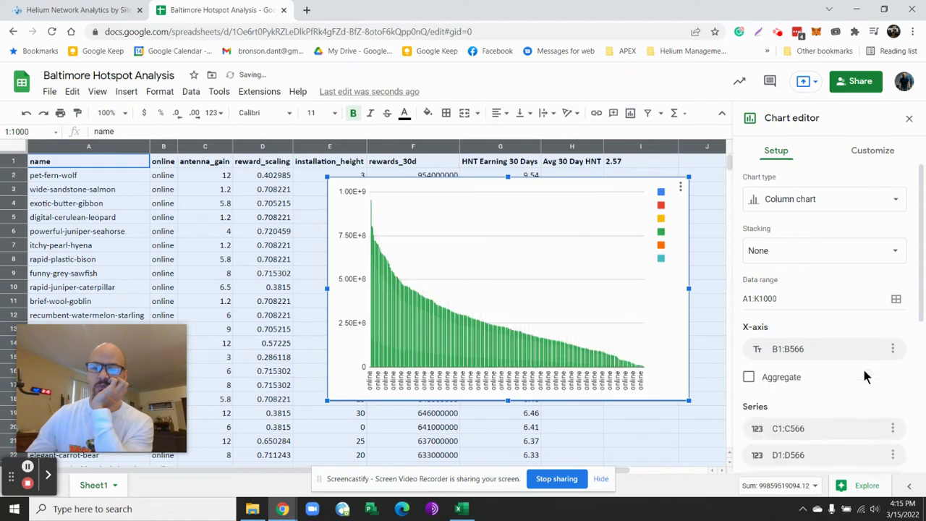
pyautogui.click(844, 353)
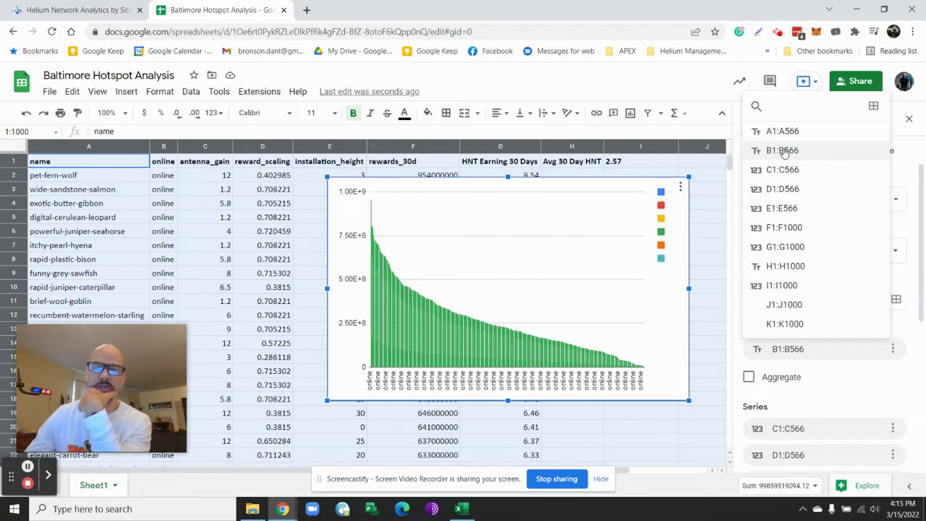
pyautogui.click(783, 172)
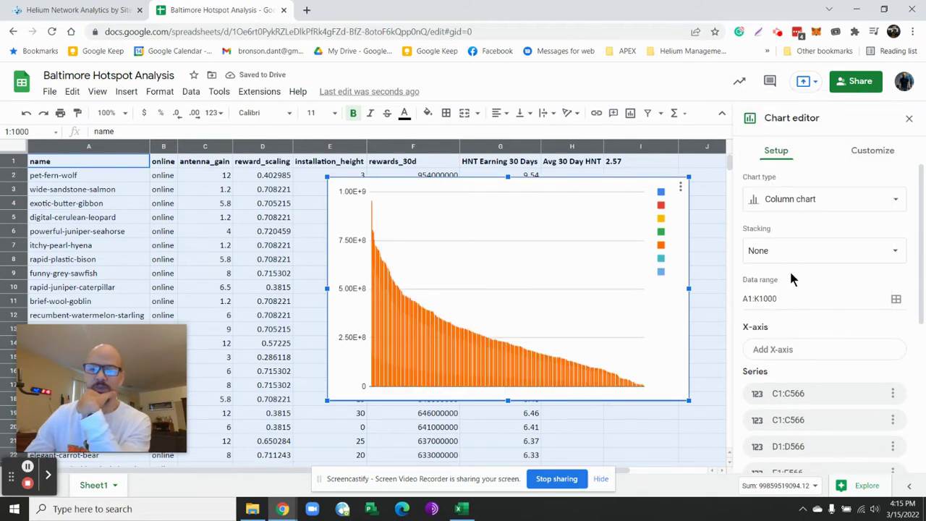
# - Change the column chart to a scatter chart
pyautogui.click(786, 206)
pyautogui.scroll(-4, 776, 289)
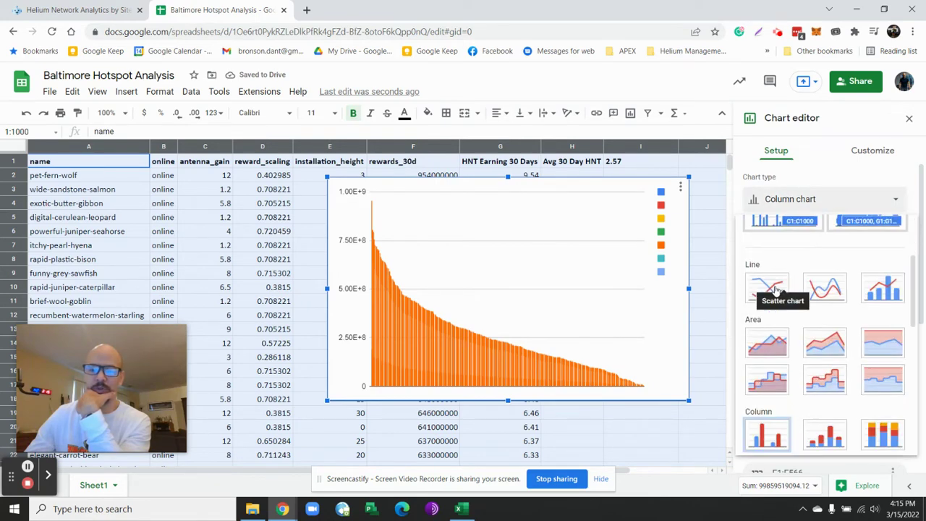
pyautogui.scroll(-1, 769, 354)
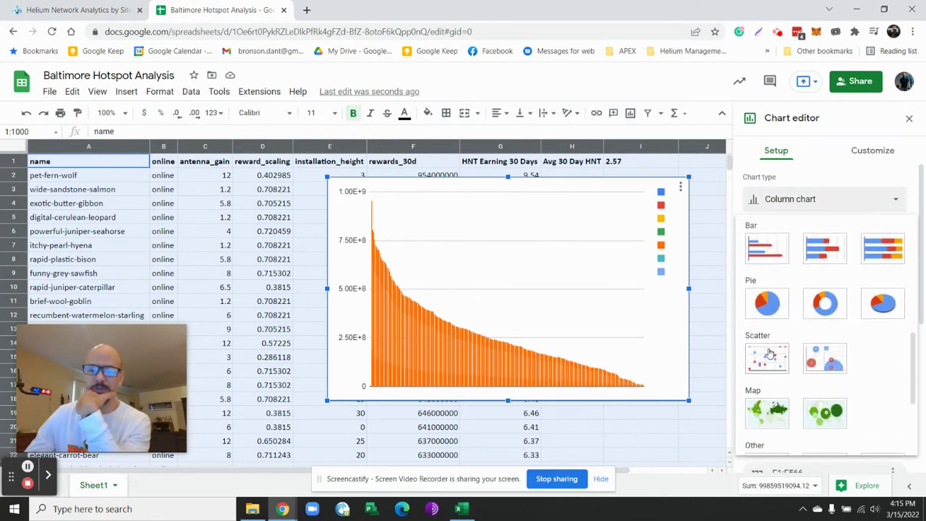
pyautogui.click(767, 353)
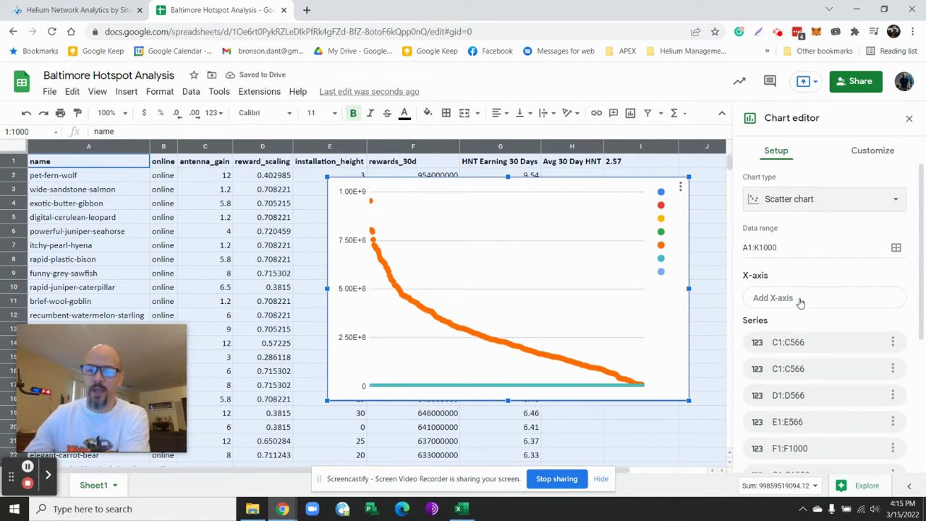
# - Remove all series from the scatter chart and add G1:G1000 (HNT Earning 30 Days) as the only series
pyautogui.click(894, 343)
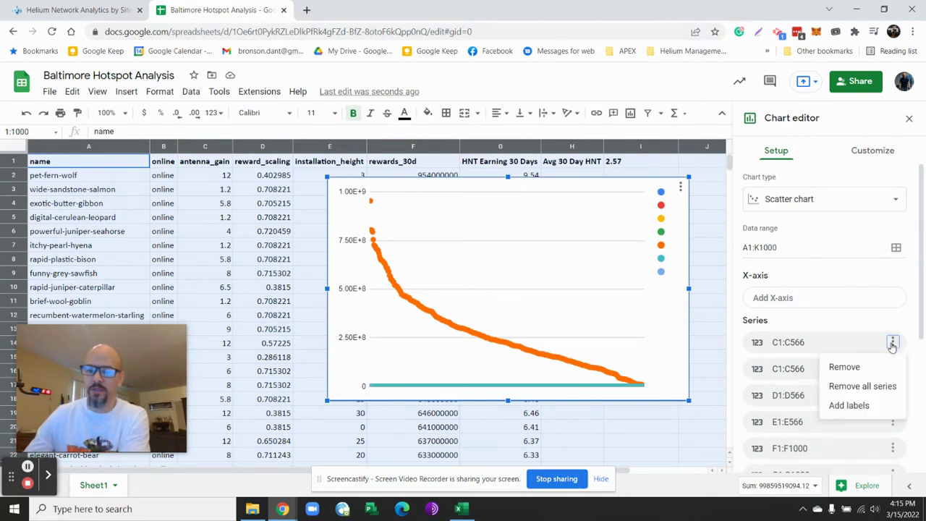
pyautogui.click(839, 367)
pyautogui.click(893, 343)
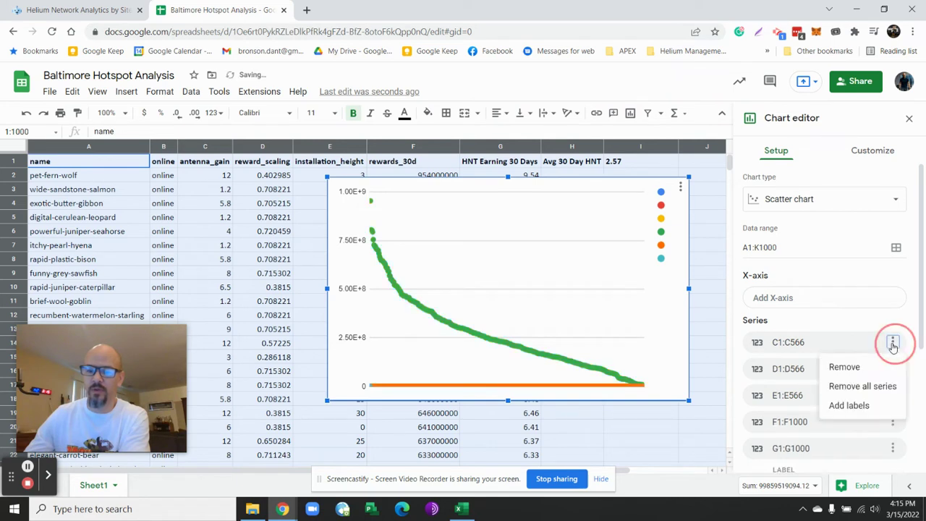
pyautogui.click(850, 384)
pyautogui.click(804, 343)
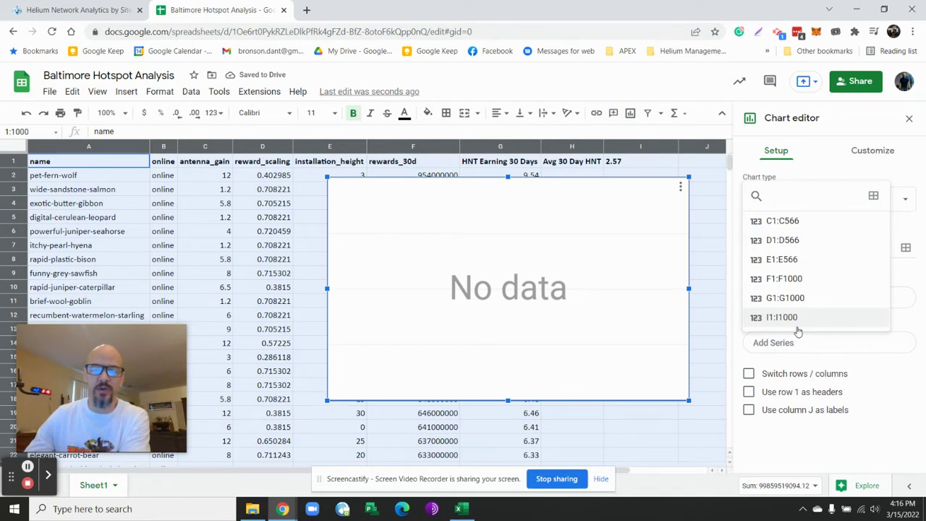
pyautogui.click(799, 299)
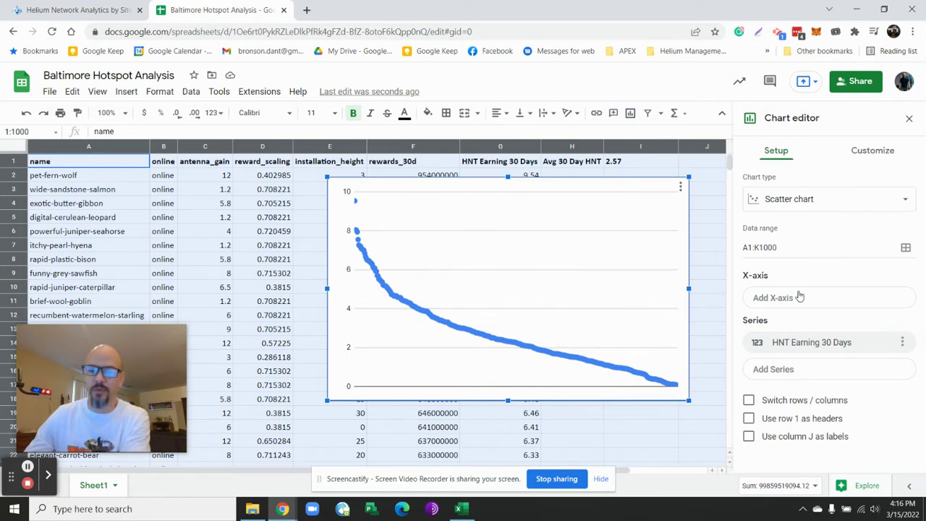
# - Choose C1:C566 (antenna_gain) for the scatter chart's X-axis and use column C as labels
pyautogui.click(803, 304)
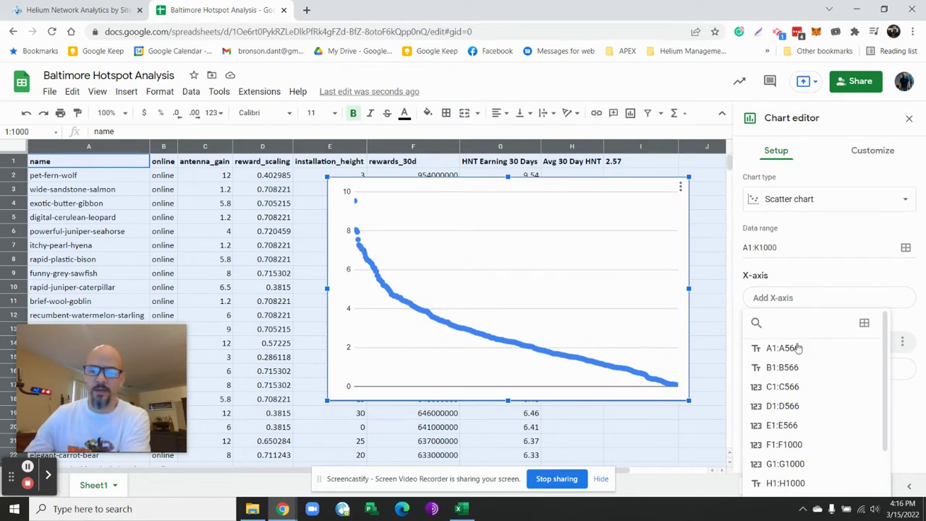
pyautogui.click(793, 388)
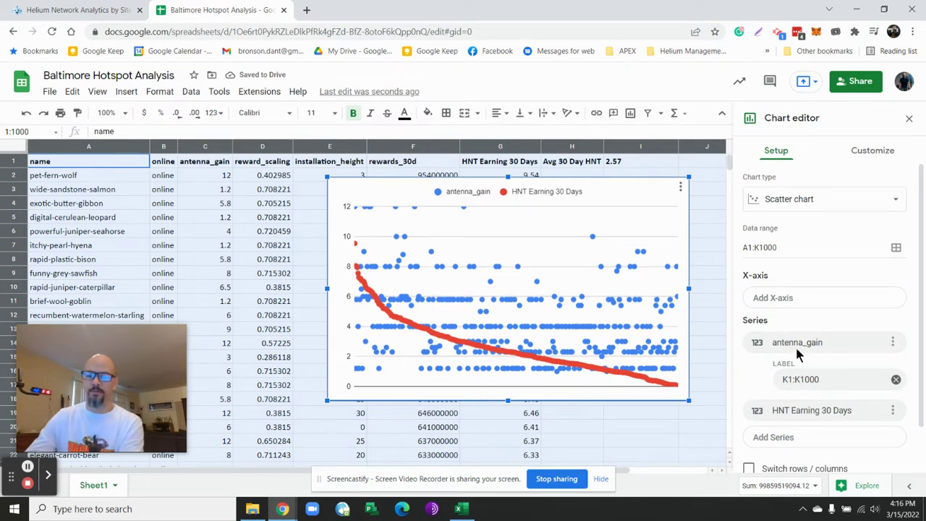
pyautogui.scroll(-1, 796, 348)
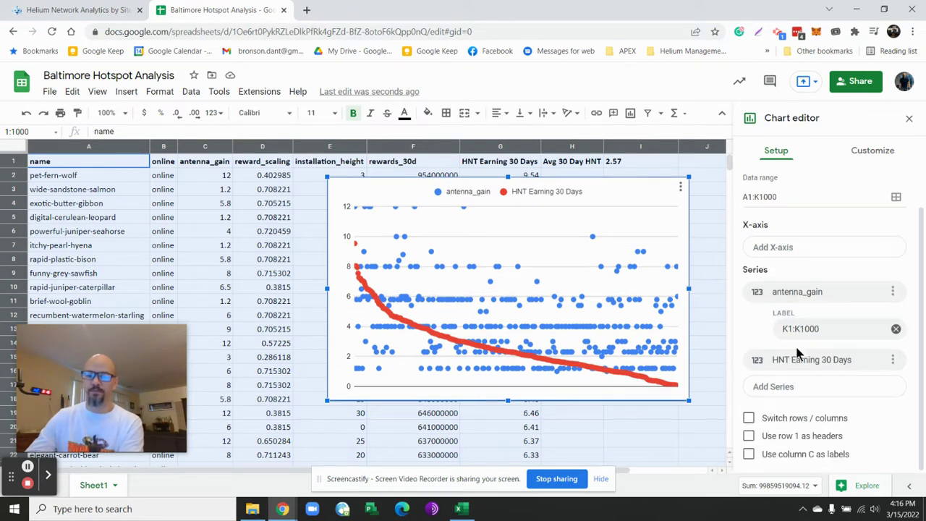
pyautogui.click(749, 454)
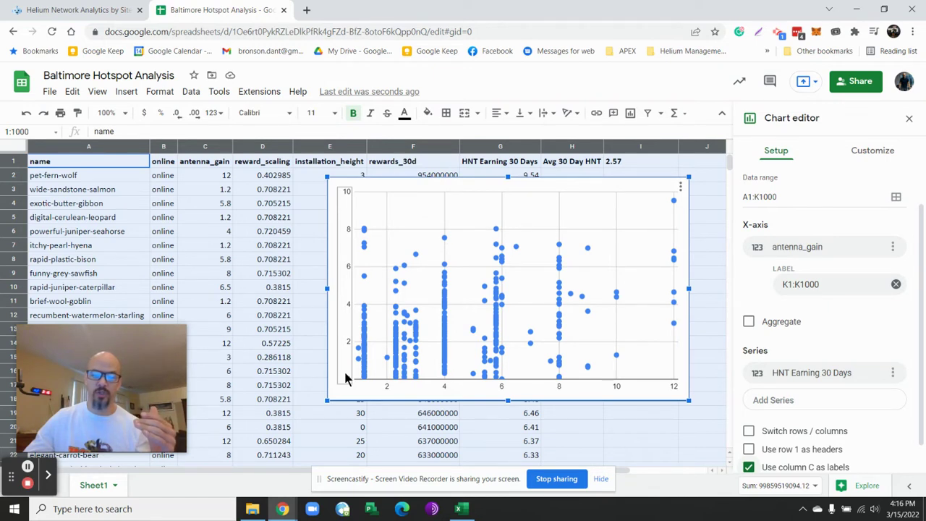
# - Set the scatter chart's title to "HNT to Gain"
pyautogui.click(860, 150)
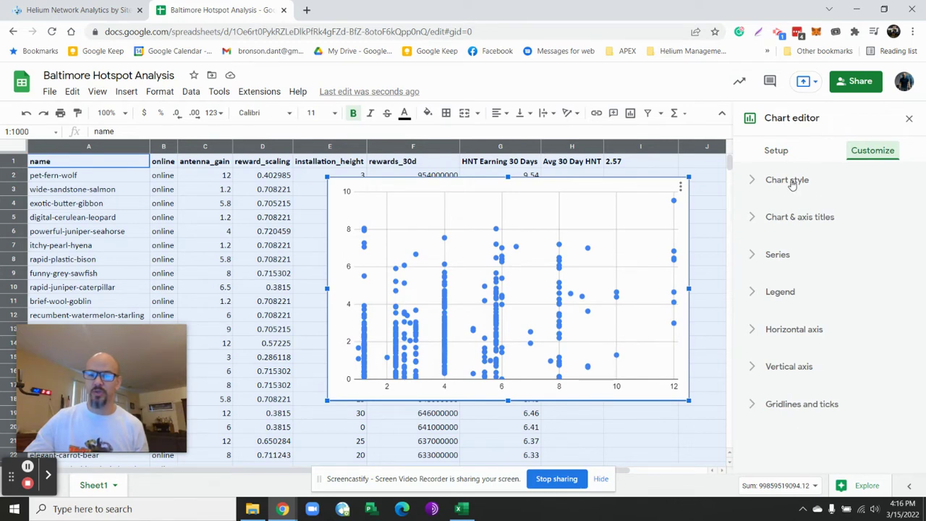
pyautogui.click(789, 217)
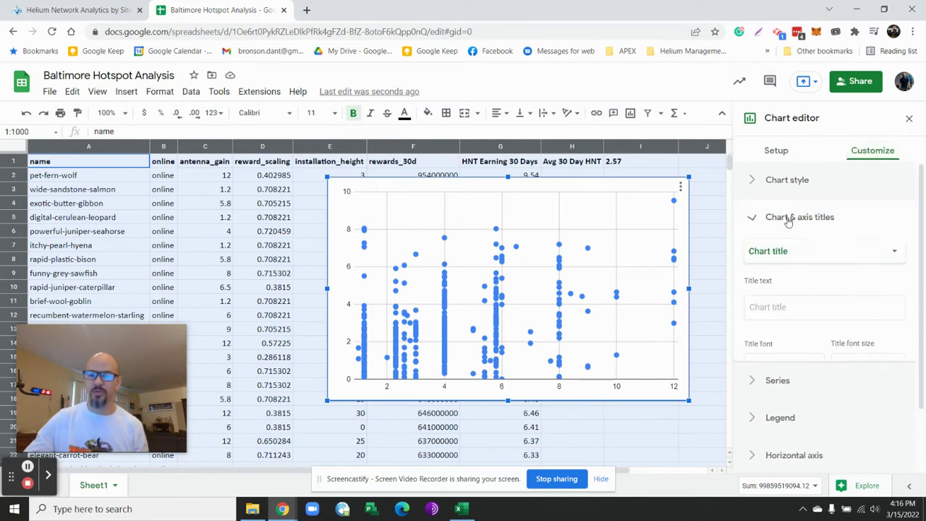
pyautogui.click(777, 307)
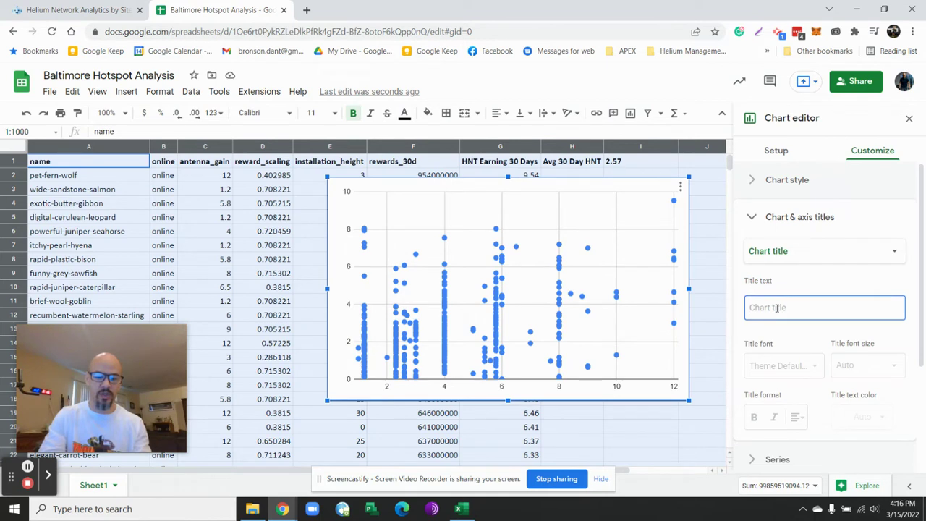
pyautogui.write('HNT to')
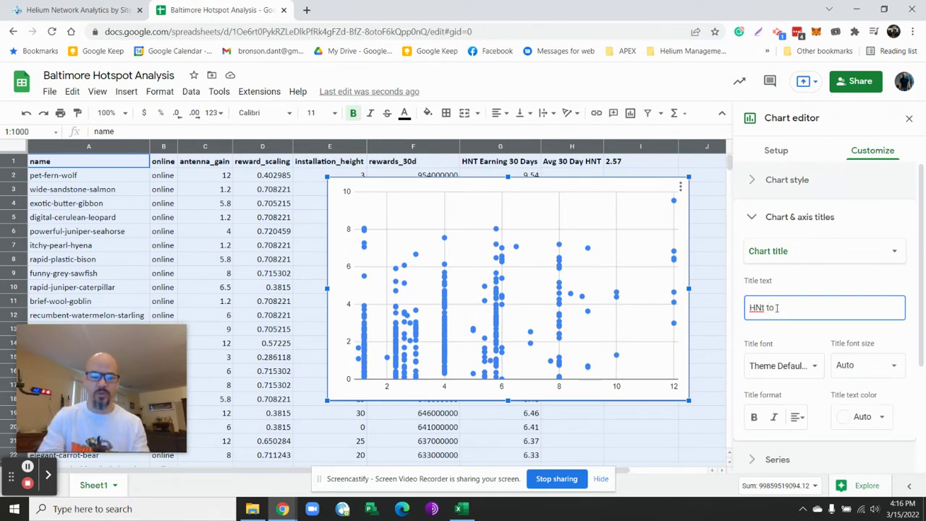
pyautogui.write('T to A')
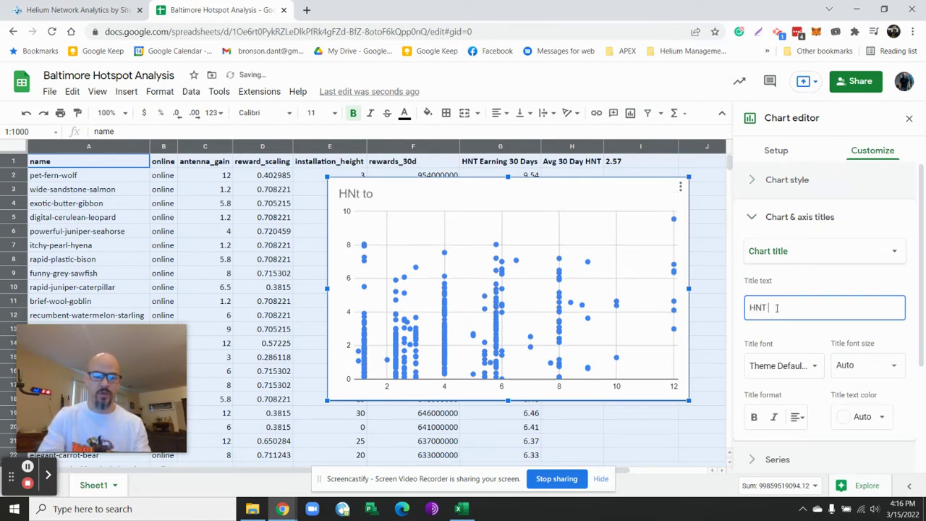
pyautogui.press('BackSpace')
pyautogui.press('BackSpace')
pyautogui.press('BackSpace')
pyautogui.press('BackSpace')
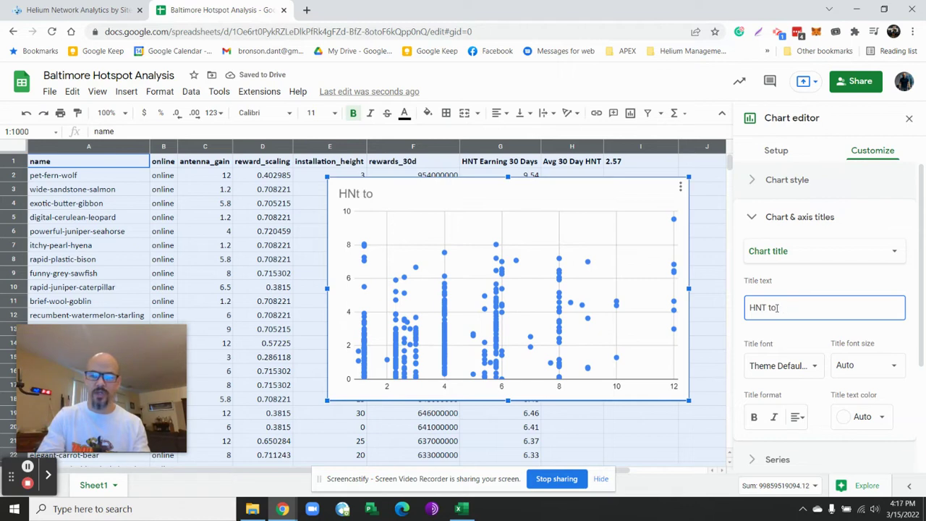
pyautogui.write('Gain')
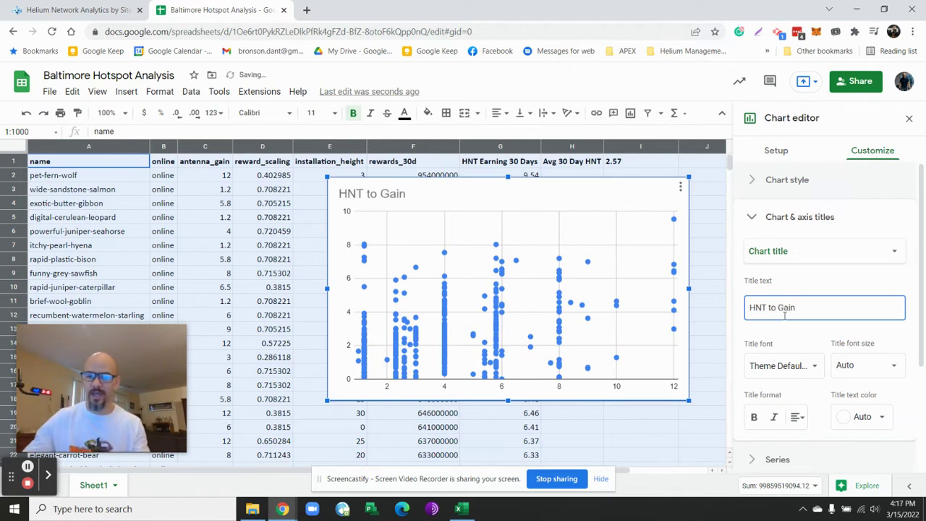
# - Set the scatter chart's horizontal axis title to "GAIN"
pyautogui.scroll(-1, 803, 304)
pyautogui.scroll(-2, 803, 304)
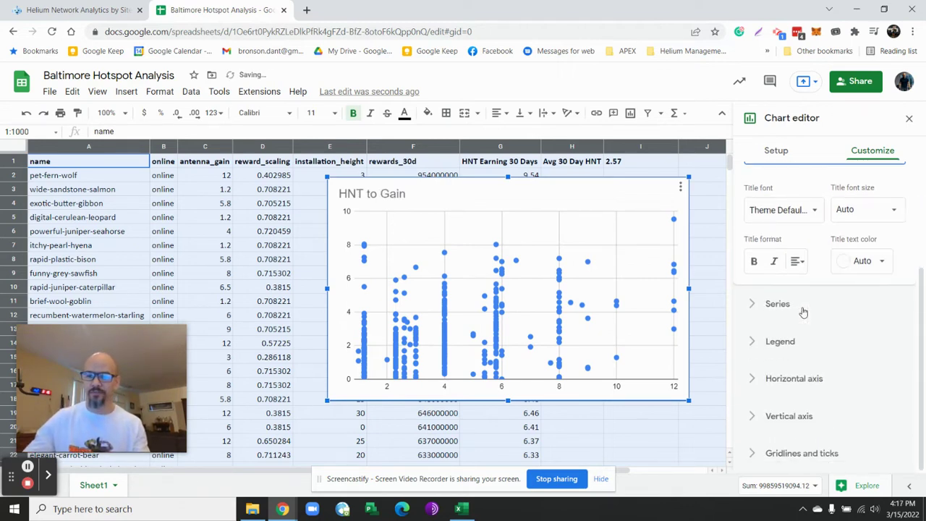
pyautogui.scroll(2, 803, 308)
pyautogui.scroll(1, 803, 311)
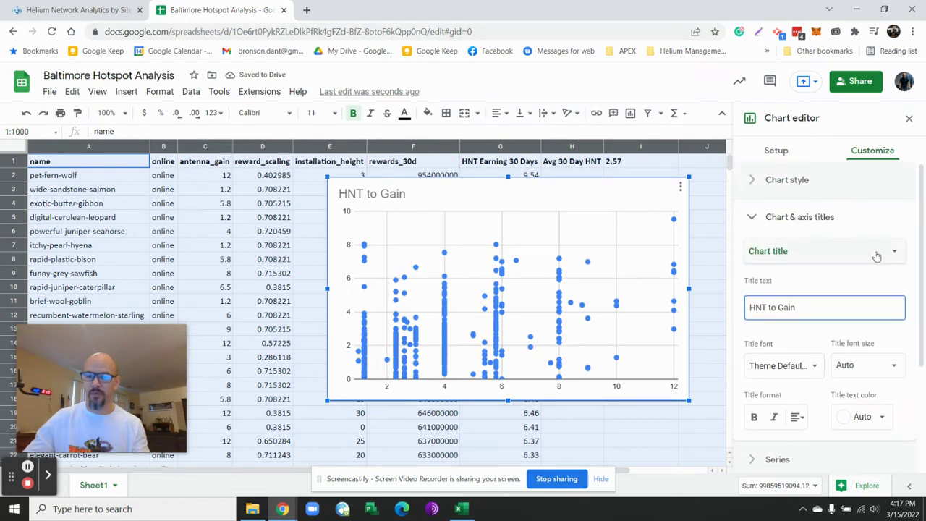
pyautogui.scroll(-2, 890, 257)
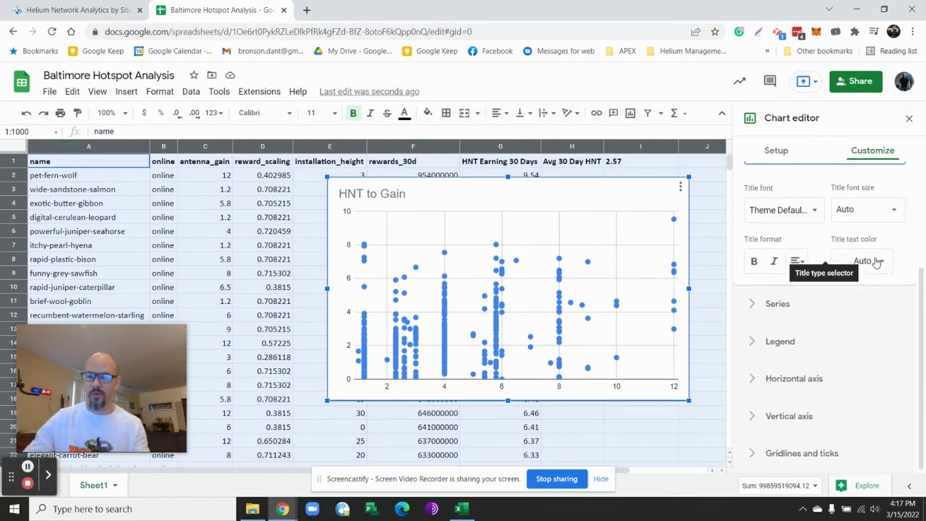
pyautogui.scroll(2, 886, 259)
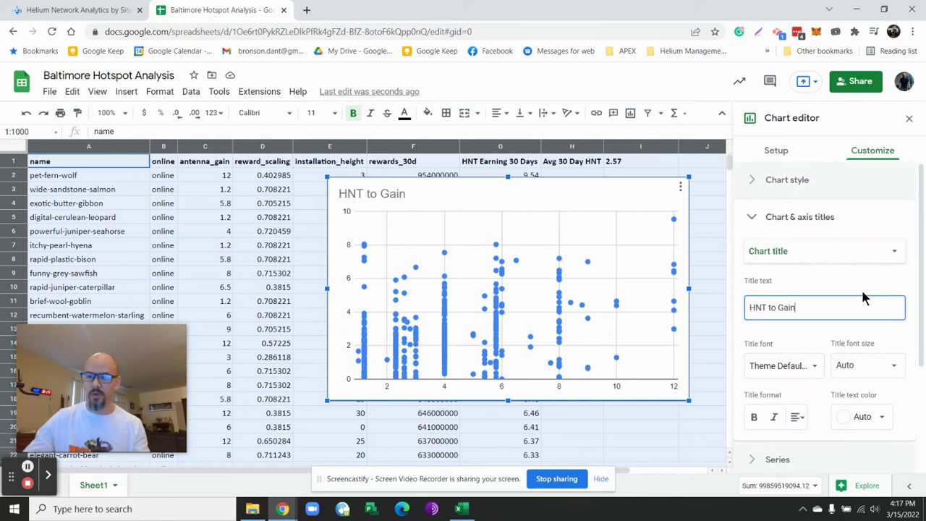
pyautogui.click(895, 252)
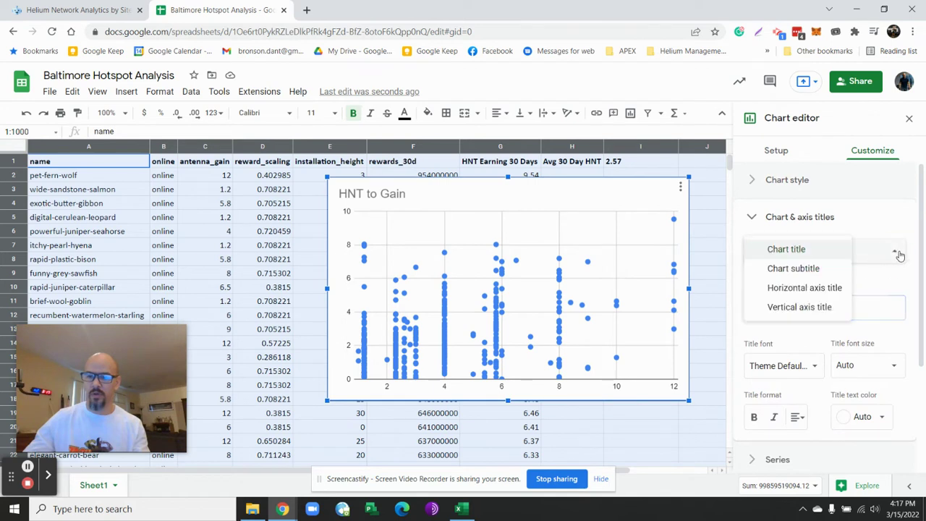
pyautogui.click(815, 288)
pyautogui.click(808, 303)
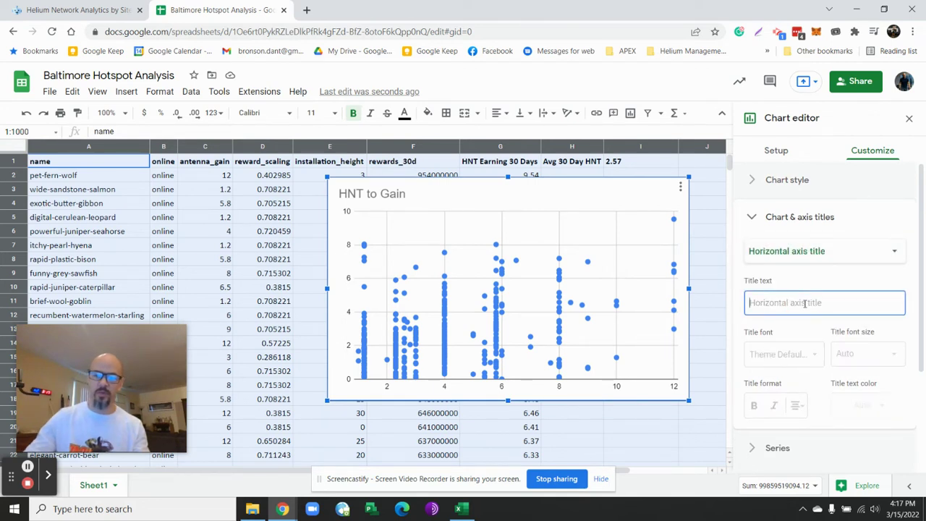
pyautogui.write('HN')
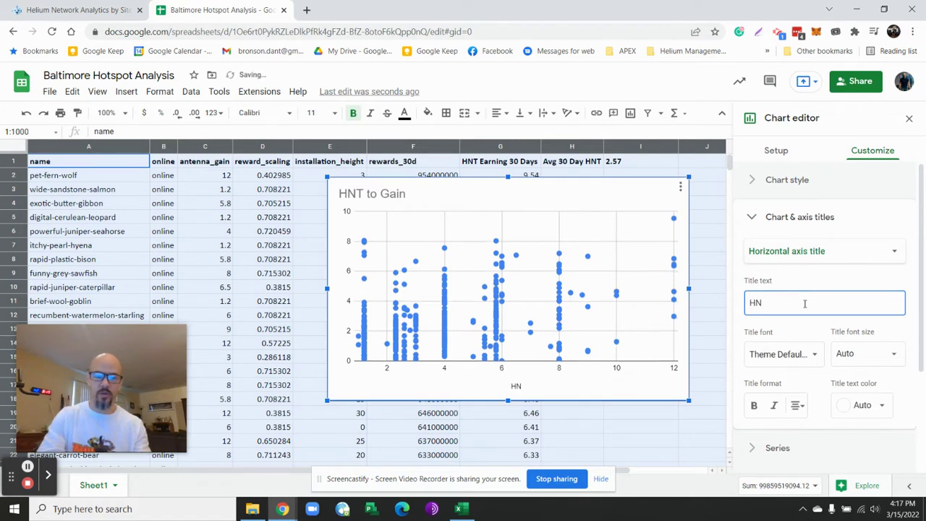
pyautogui.press('BackSpace')
pyautogui.press('BackSpace')
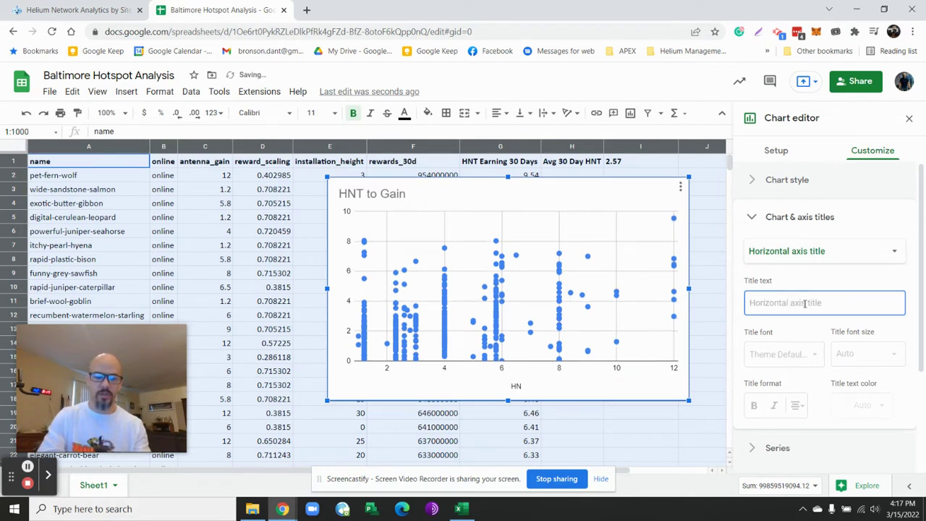
pyautogui.write('GAIN')
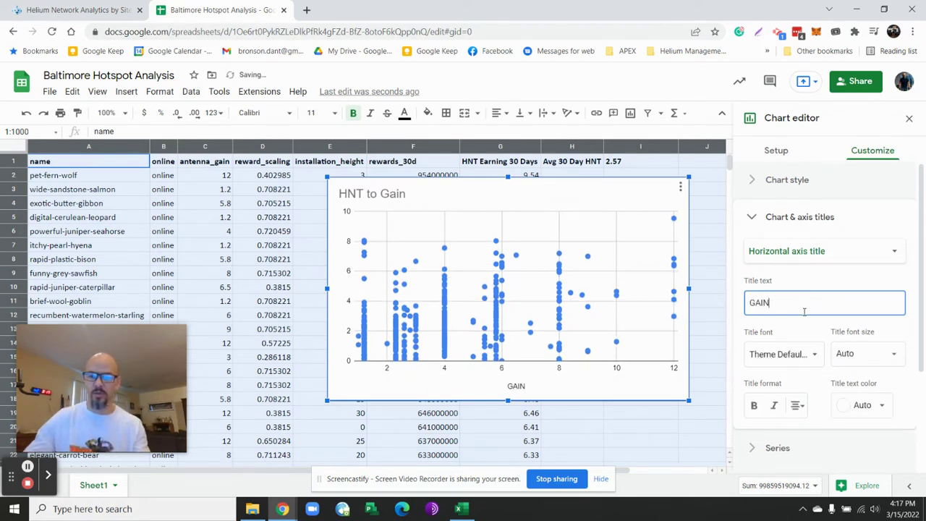
# - Set the scatter chart's vertical axis title to "HNT" and select the plot area
pyautogui.click(879, 254)
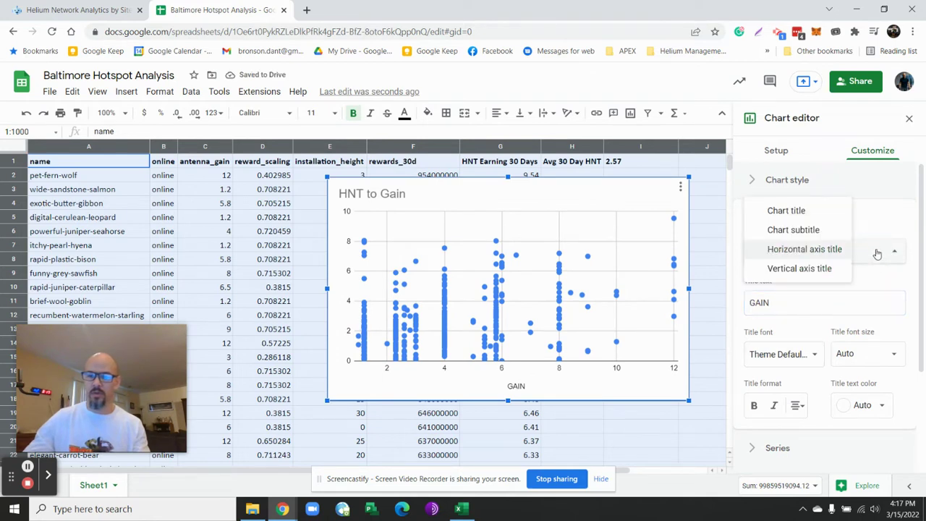
pyautogui.click(827, 268)
pyautogui.click(814, 305)
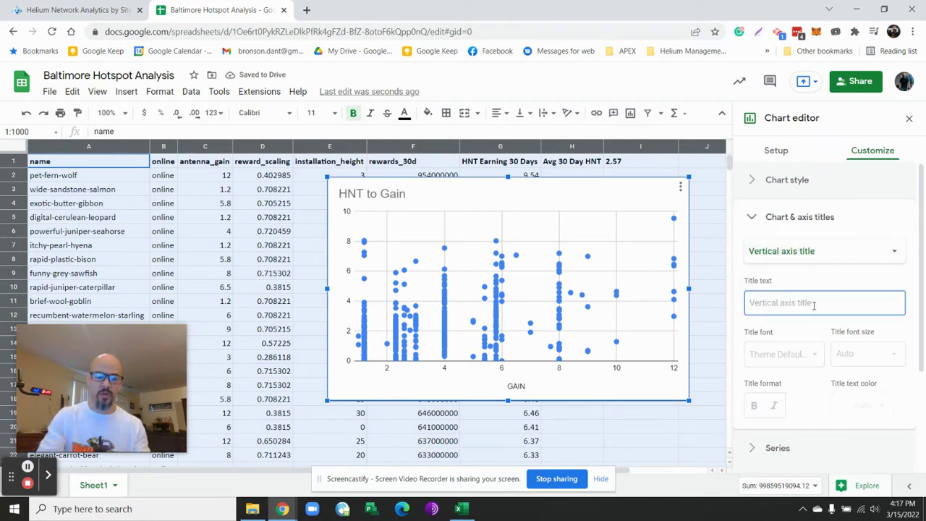
pyautogui.write('HNT')
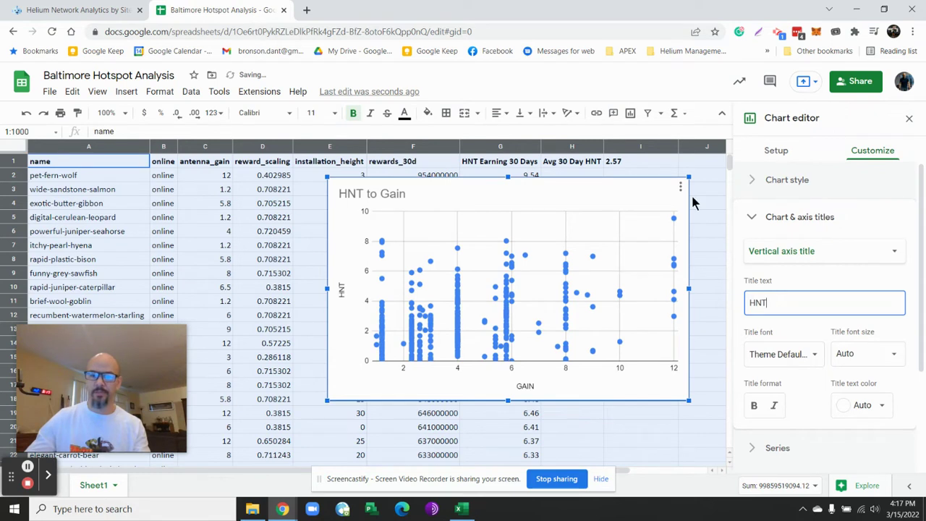
pyautogui.click(626, 240)
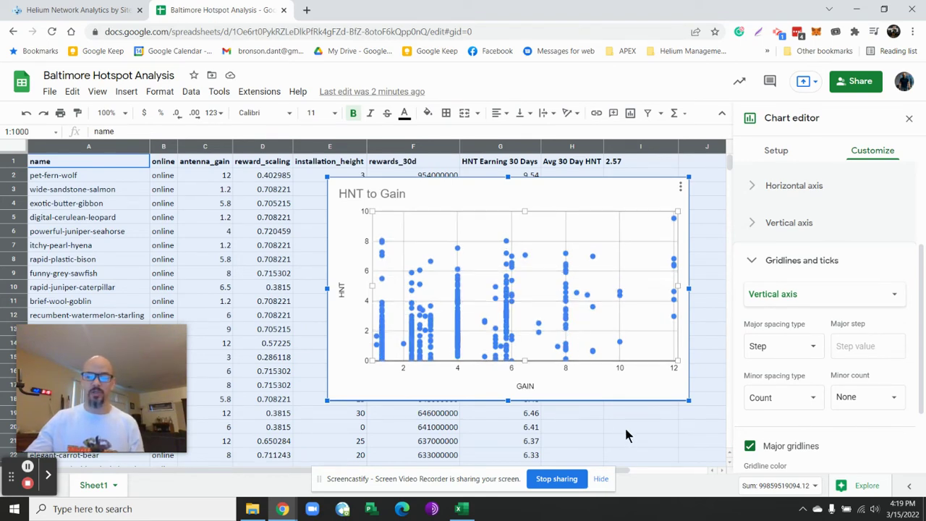
# - Delete the leftover column chart below the HNT to Gain scatter chart
pyautogui.scroll(-6, 624, 425)
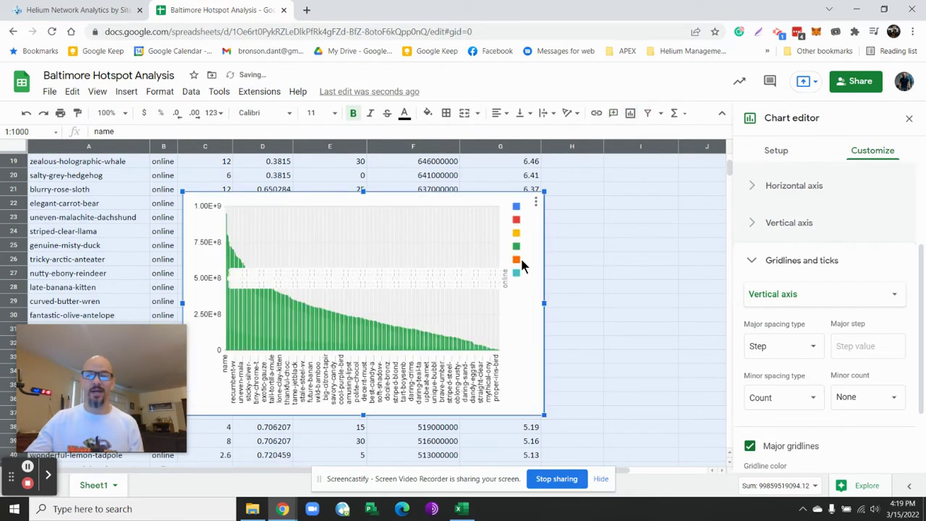
pyautogui.click(536, 201)
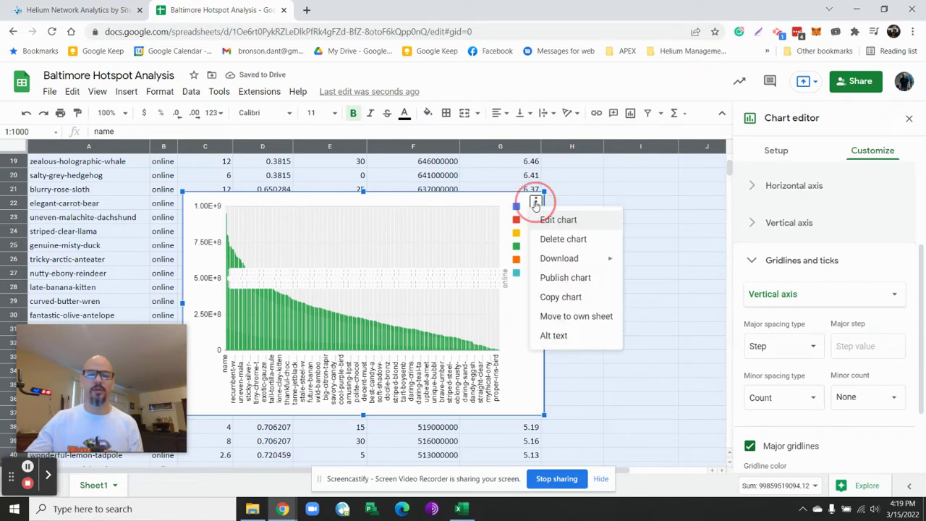
pyautogui.click(563, 239)
pyautogui.scroll(5, 591, 275)
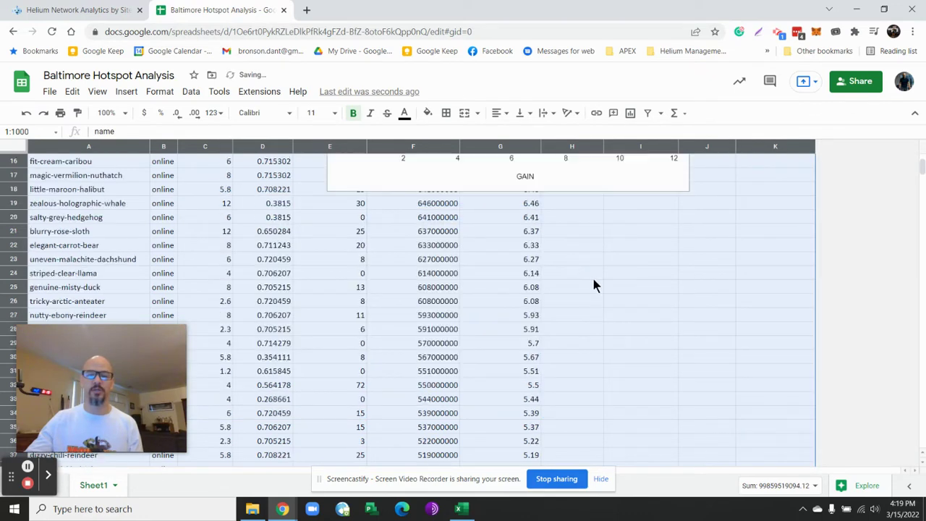
# - Duplicate the HNT to Gain scatter chart within the sheet
pyautogui.click(639, 221)
pyautogui.click(680, 186)
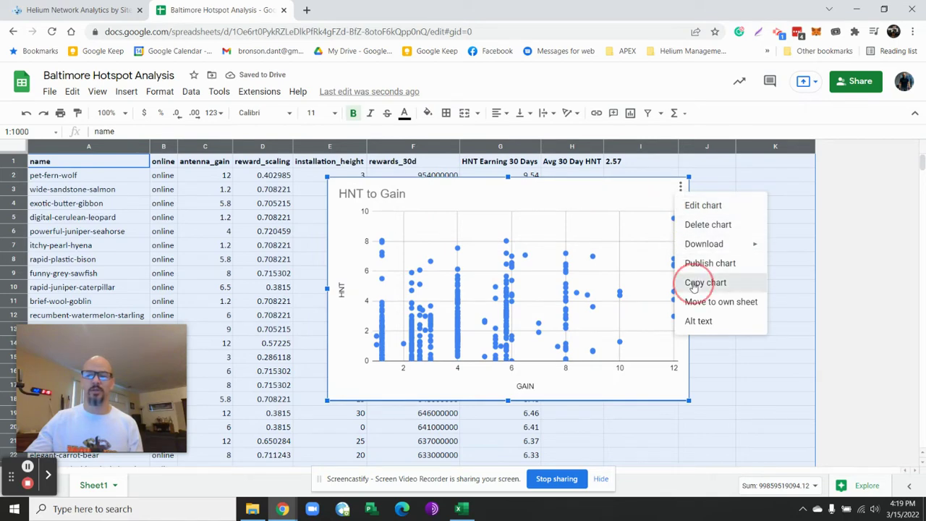
pyautogui.click(691, 282)
pyautogui.scroll(-3, 624, 244)
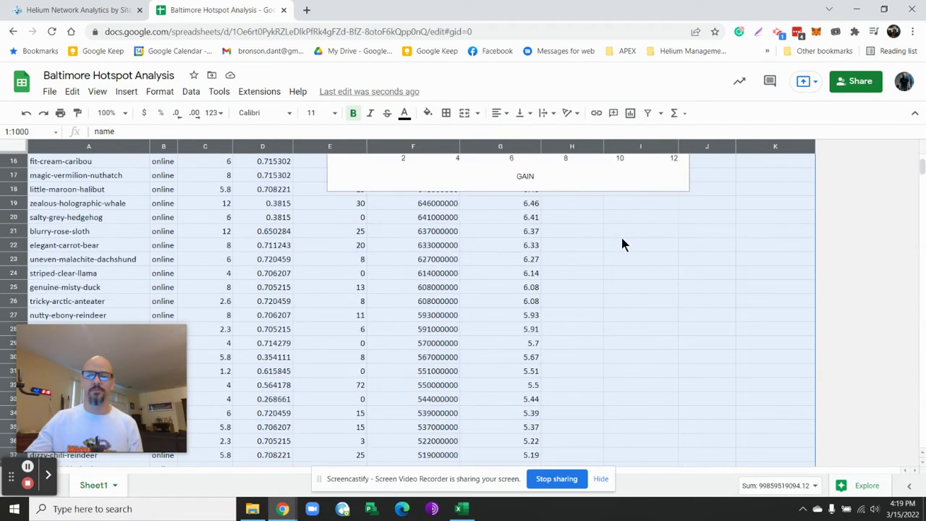
pyautogui.rightClick(597, 227)
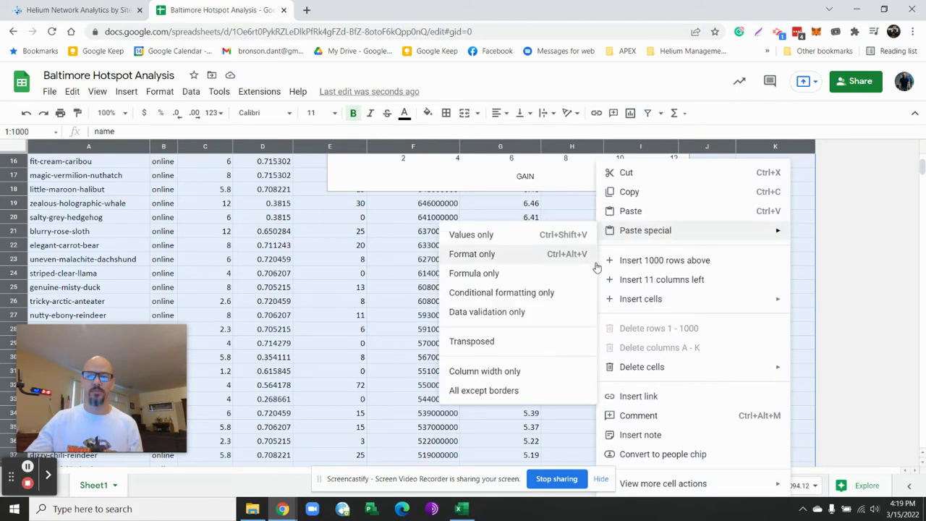
pyautogui.click(626, 212)
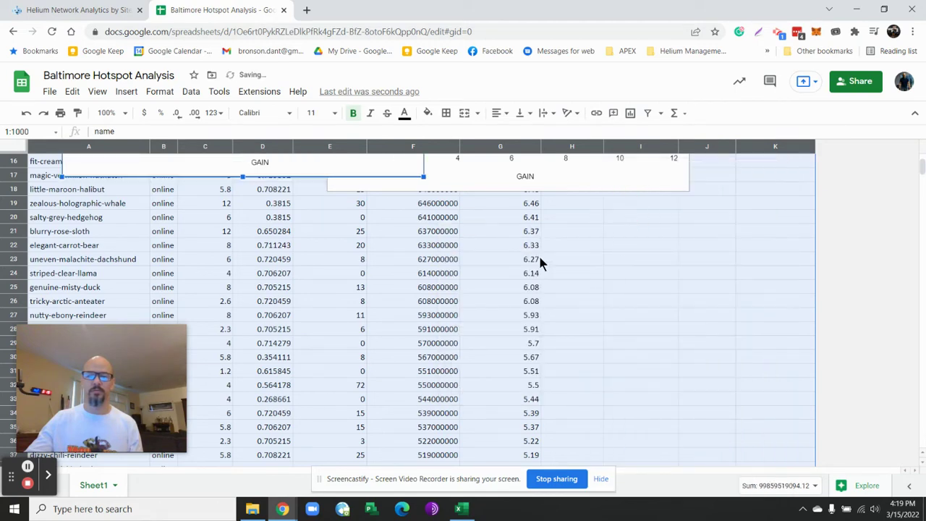
# - Move the duplicated scatter chart directly below the original HNT to Gain chart
pyautogui.scroll(3, 539, 262)
pyautogui.moveTo(337, 266); pyautogui.dragTo(535, 359)
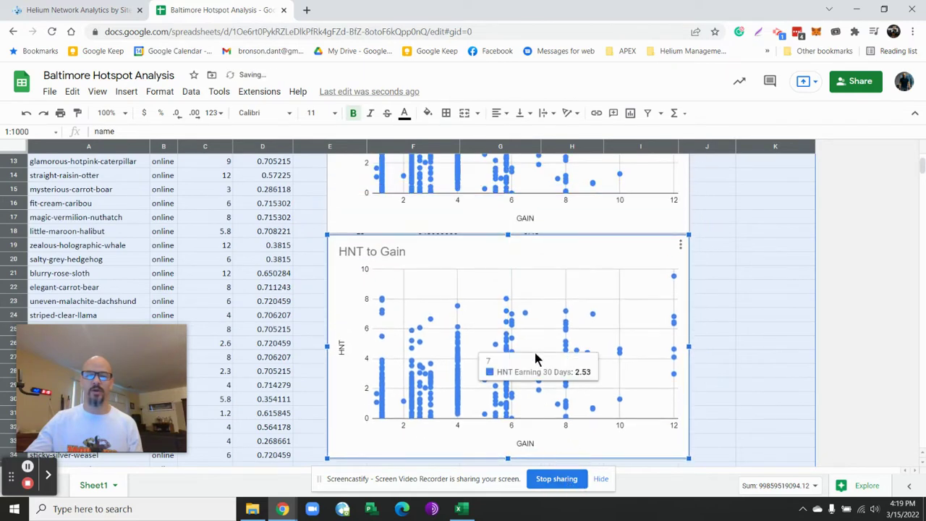
pyautogui.moveTo(535, 321)
pyautogui.mouseDown()
pyautogui.moveTo(535, 345)
pyautogui.moveTo(544, 330)
pyautogui.mouseUp()
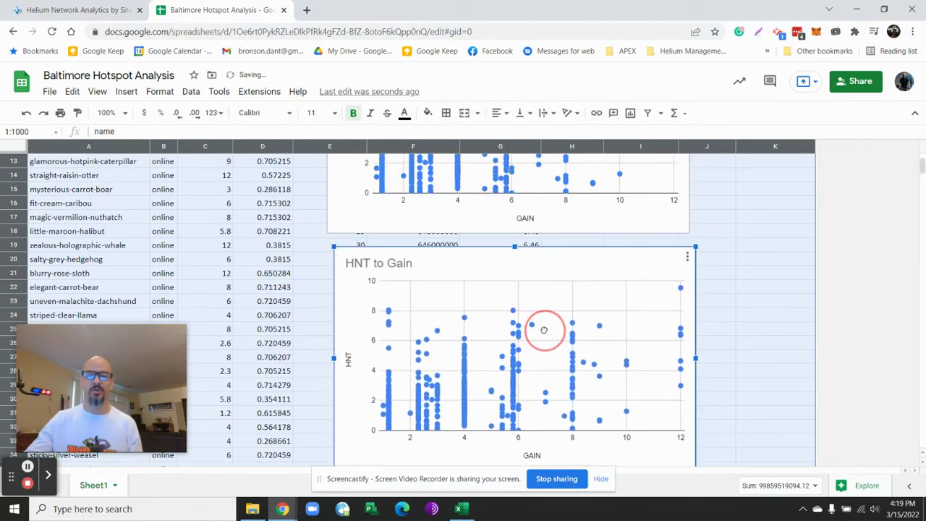
# - Set the duplicated chart's horizontal axis title to "Scale"
pyautogui.scroll(-3, 542, 312)
pyautogui.doubleClick(552, 328)
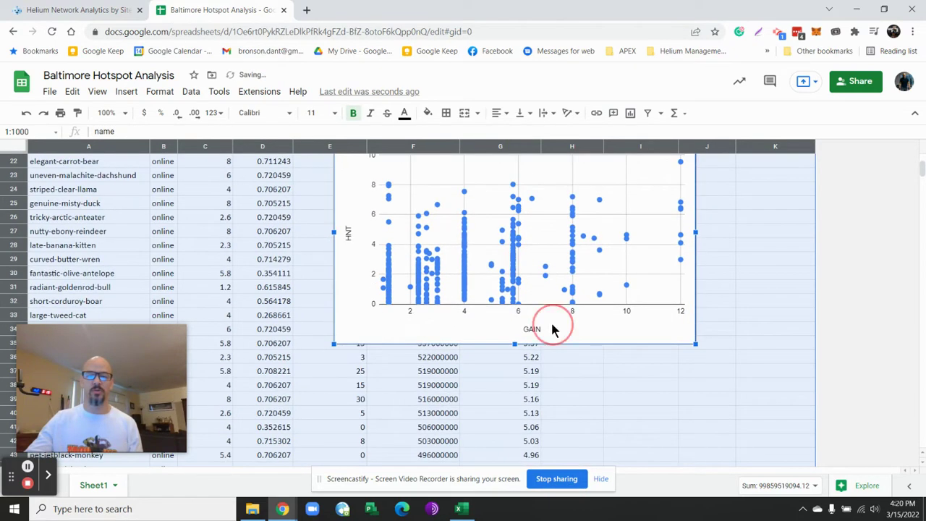
pyautogui.click(543, 330)
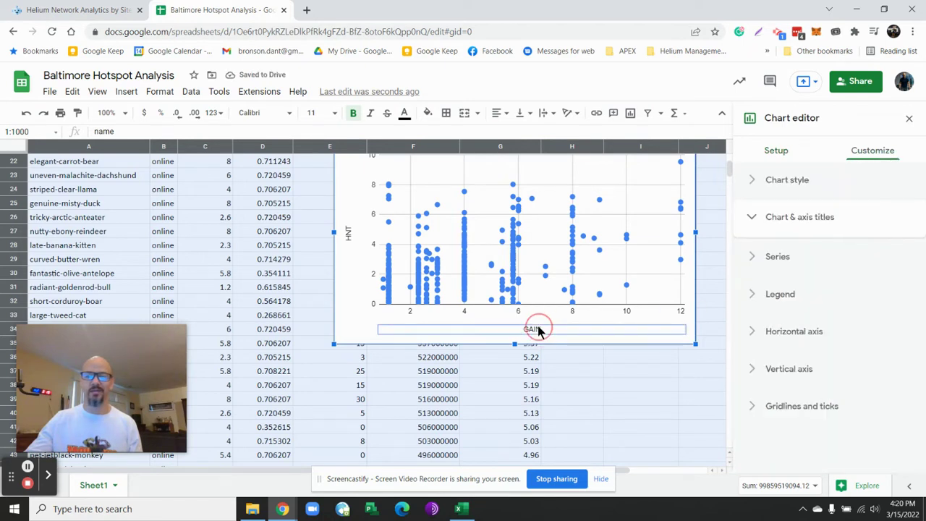
pyautogui.moveTo(792, 302); pyautogui.dragTo(740, 309)
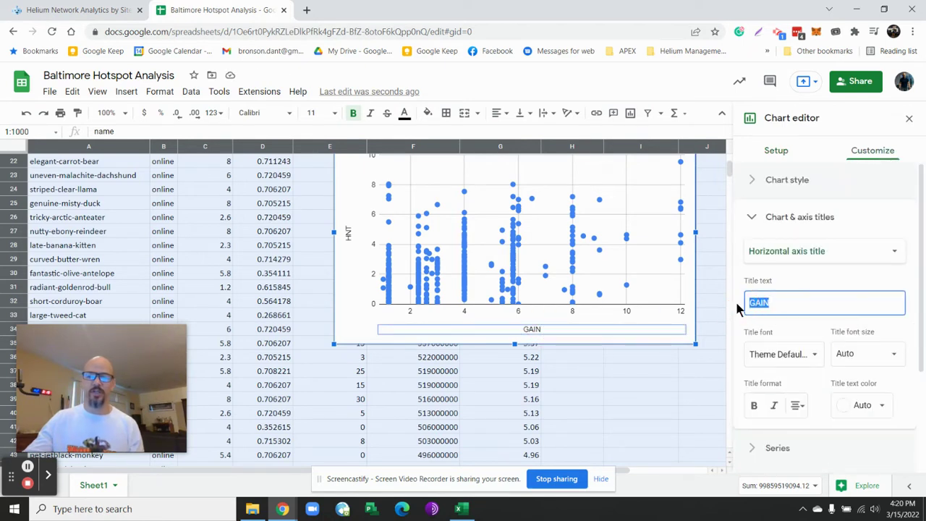
pyautogui.write('Scale')
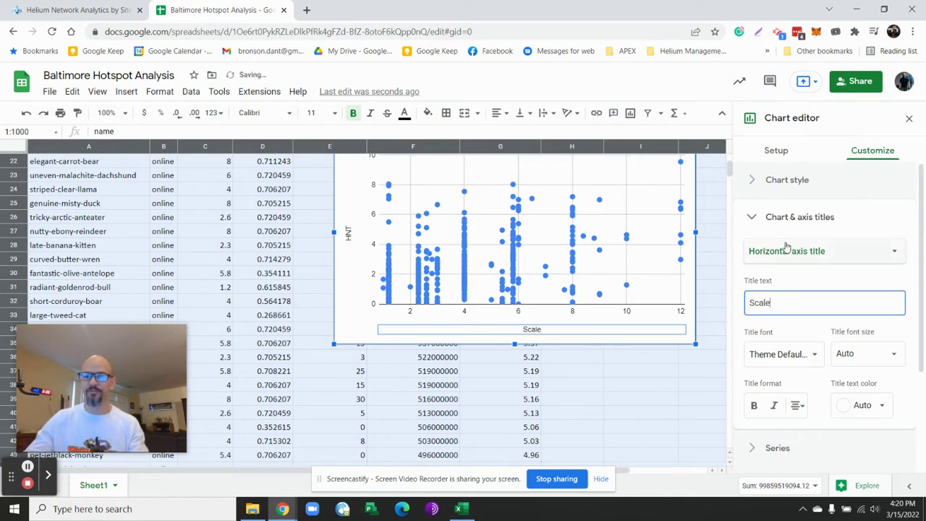
# - Remove antenna_gain from the X-axis of the chart titled "Scale" on its horizontal axis
pyautogui.click(759, 149)
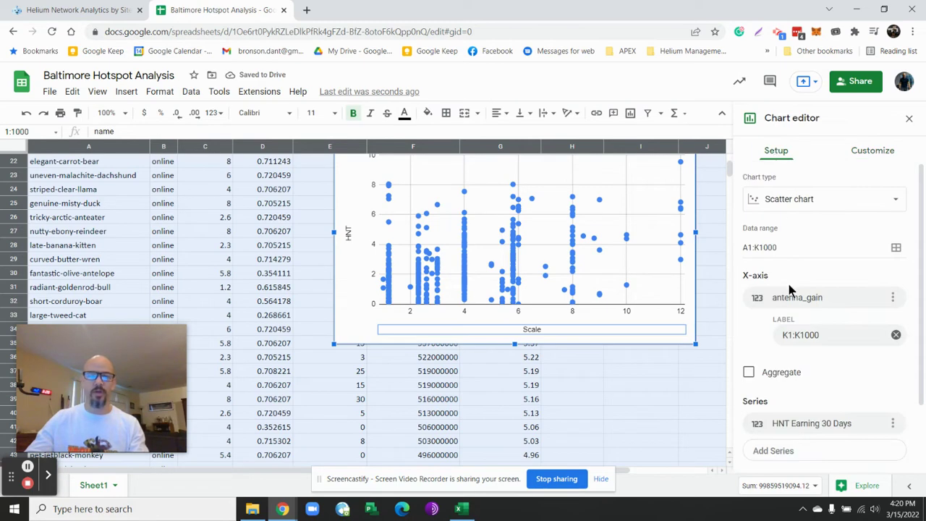
pyautogui.scroll(7, 262, 264)
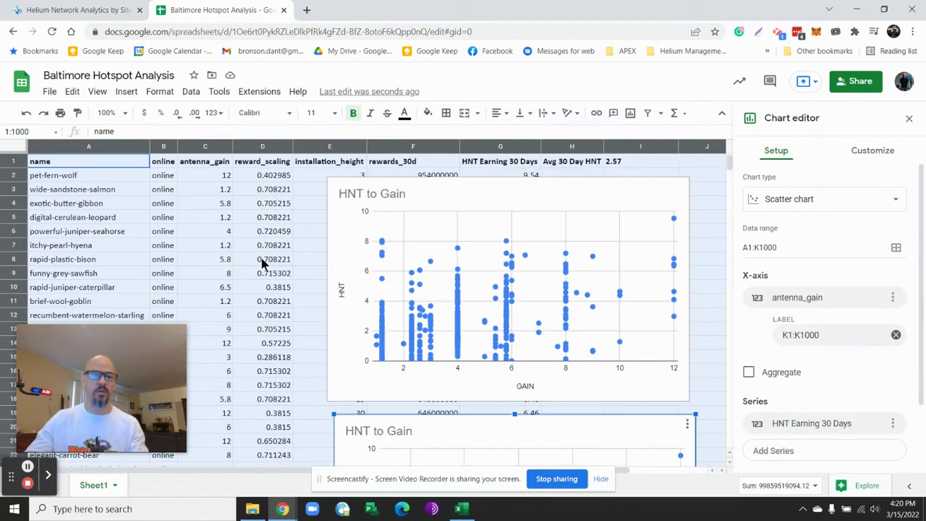
pyautogui.scroll(-5, 307, 276)
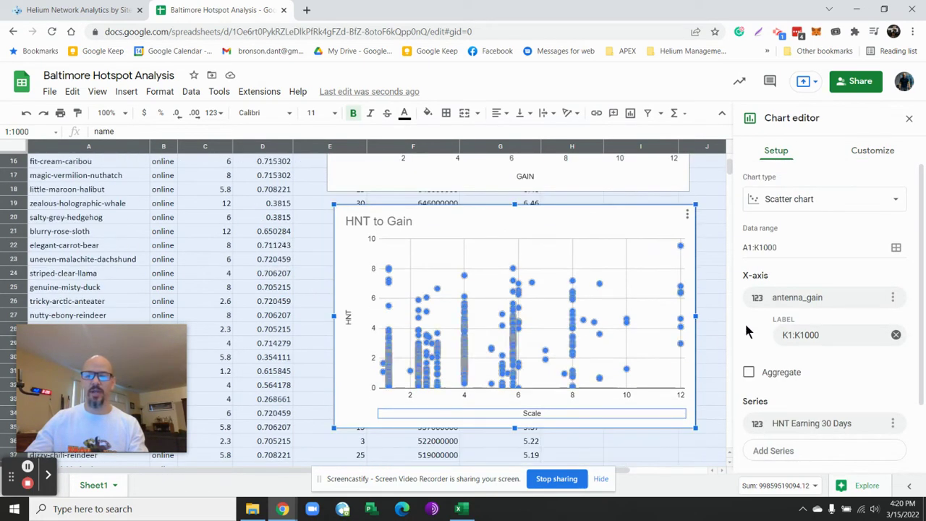
pyautogui.click(893, 298)
pyautogui.click(864, 322)
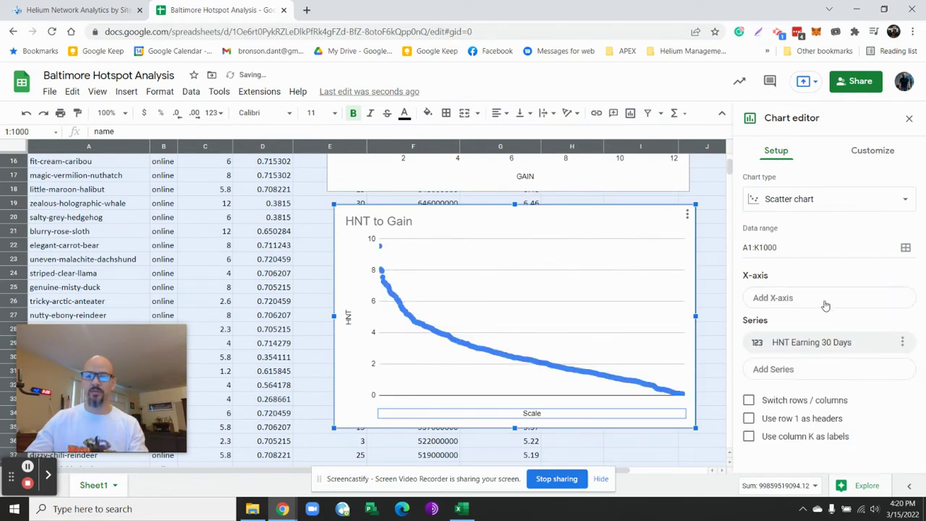
pyautogui.click(817, 299)
pyautogui.click(789, 406)
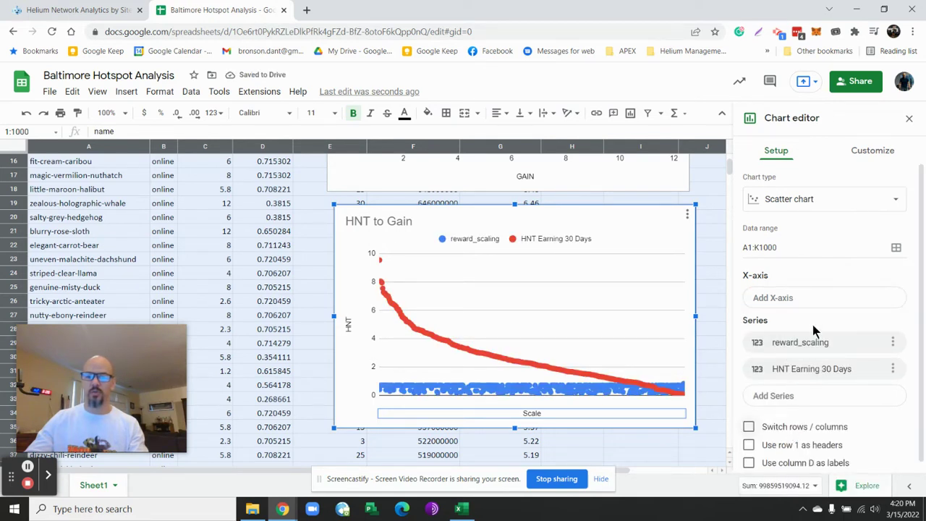
pyautogui.click(893, 342)
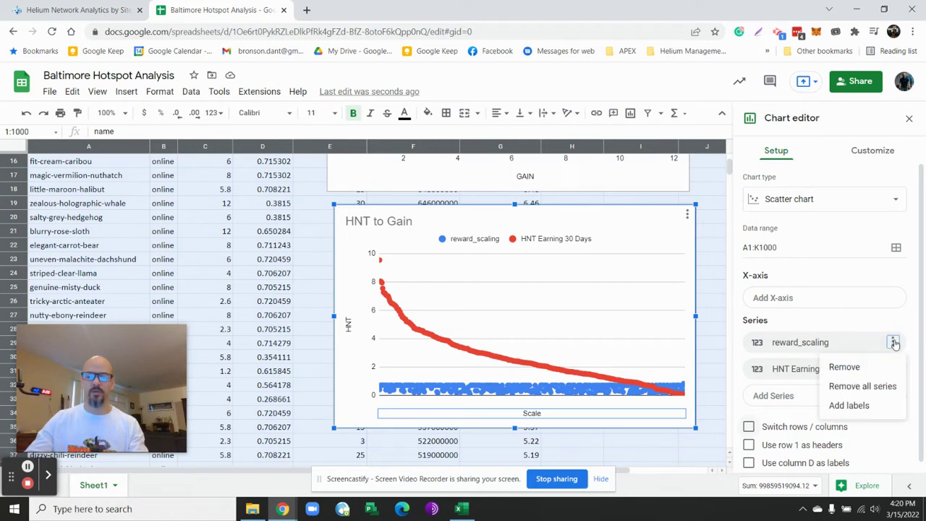
pyautogui.click(851, 368)
# - Use the reward_scaling column, D1:D566, as the X-axis of the Scale scatter chart
pyautogui.click(829, 300)
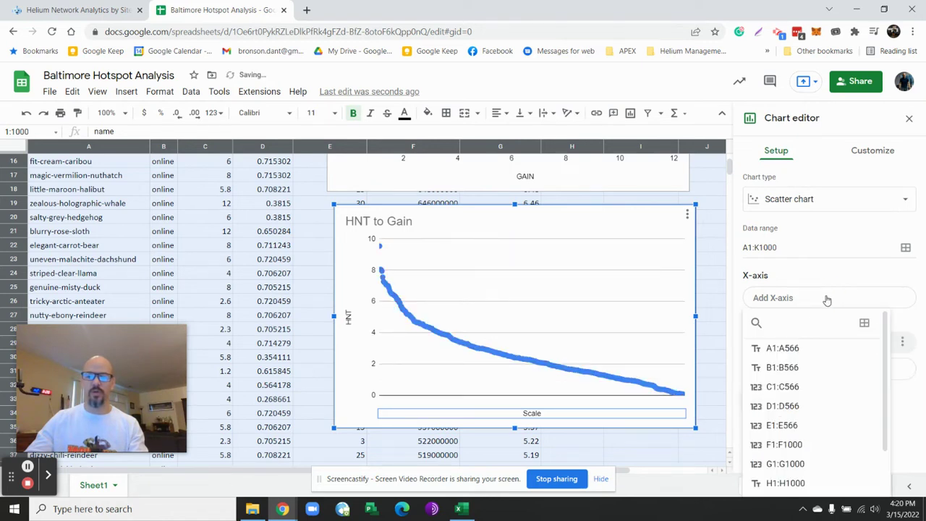
pyautogui.click(796, 406)
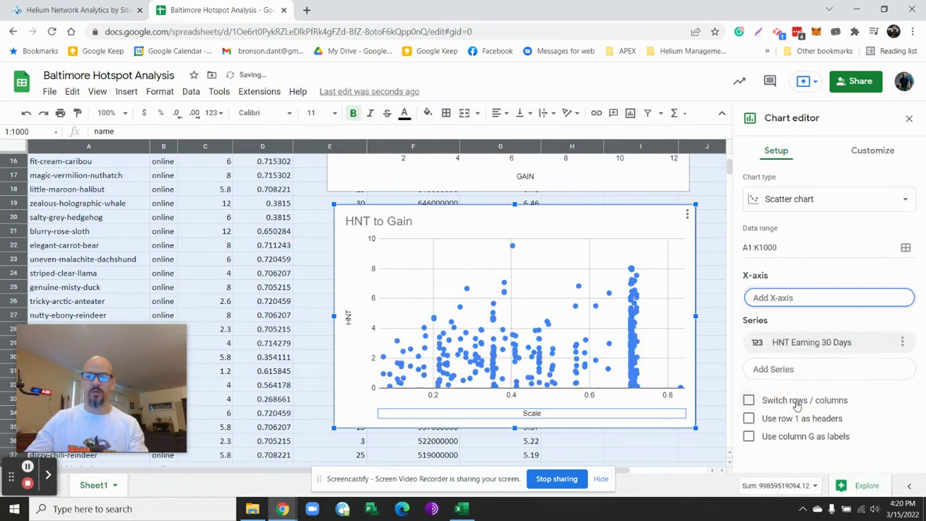
pyautogui.doubleClick(657, 255)
pyautogui.scroll(1, 358, 265)
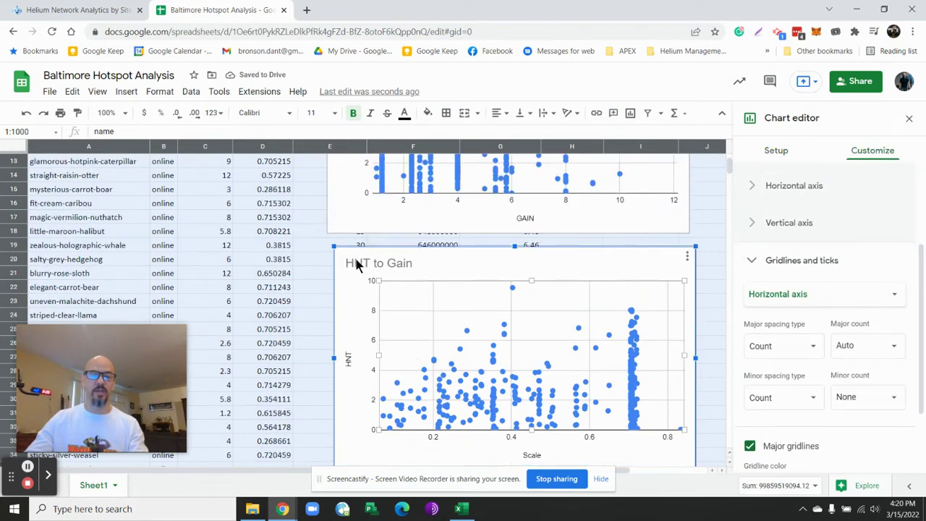
pyautogui.scroll(3, 355, 265)
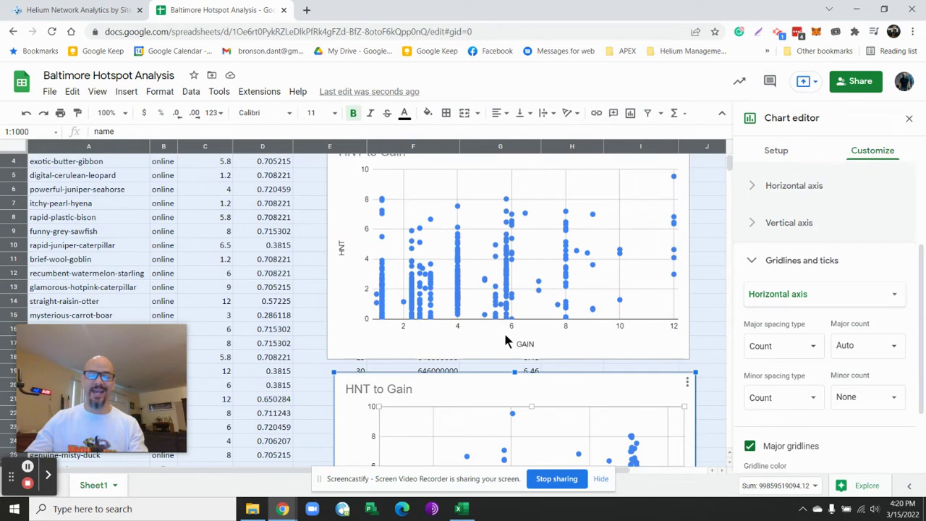
pyautogui.scroll(-4, 434, 255)
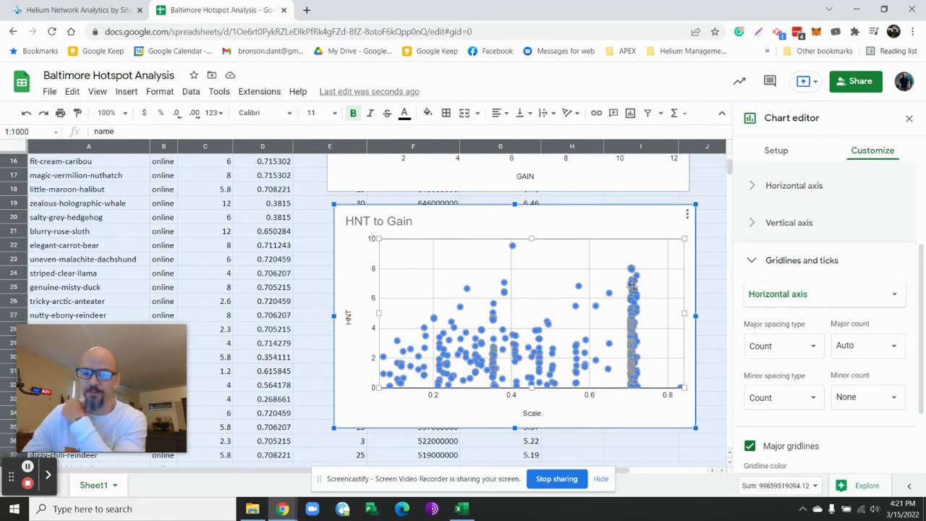
# - Paste another copy of the HNT to Gain chart and position it directly below the Scale chart
pyautogui.scroll(-1, 575, 286)
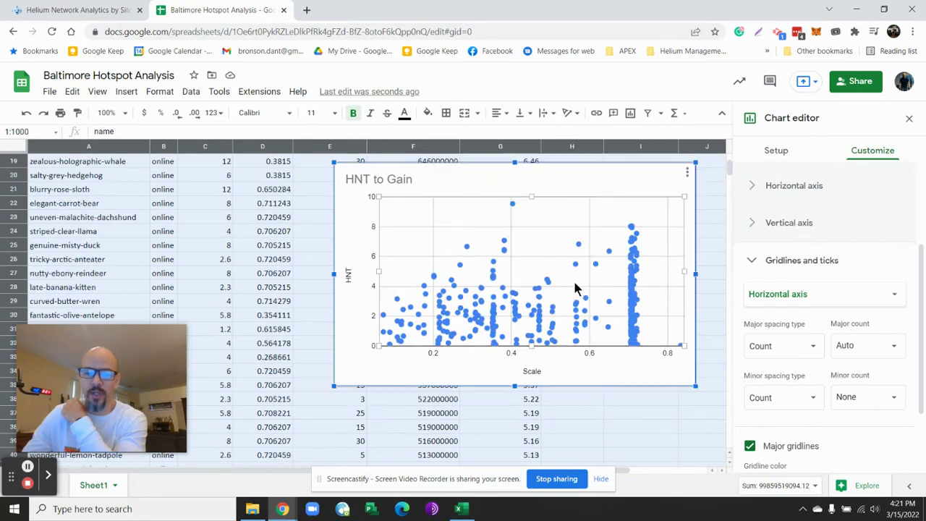
pyautogui.scroll(-4, 576, 288)
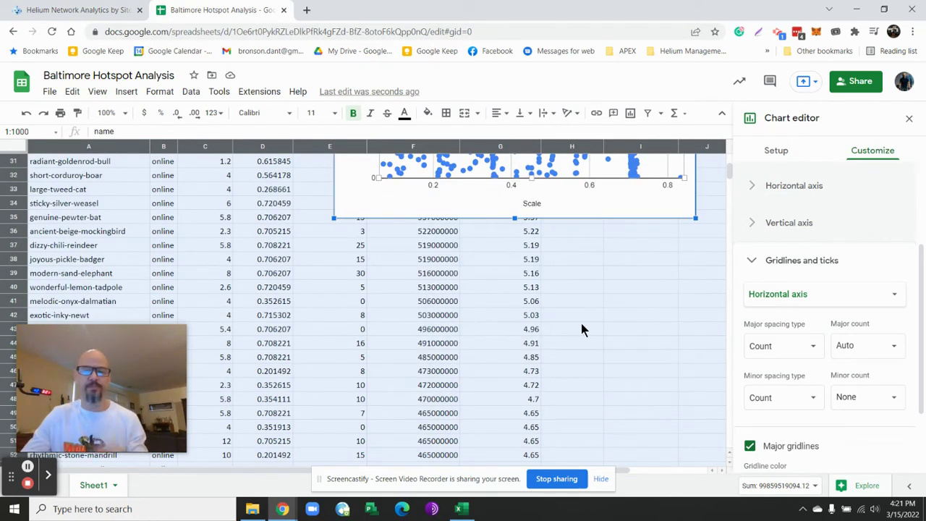
pyautogui.scroll(5, 514, 294)
pyautogui.scroll(5, 514, 293)
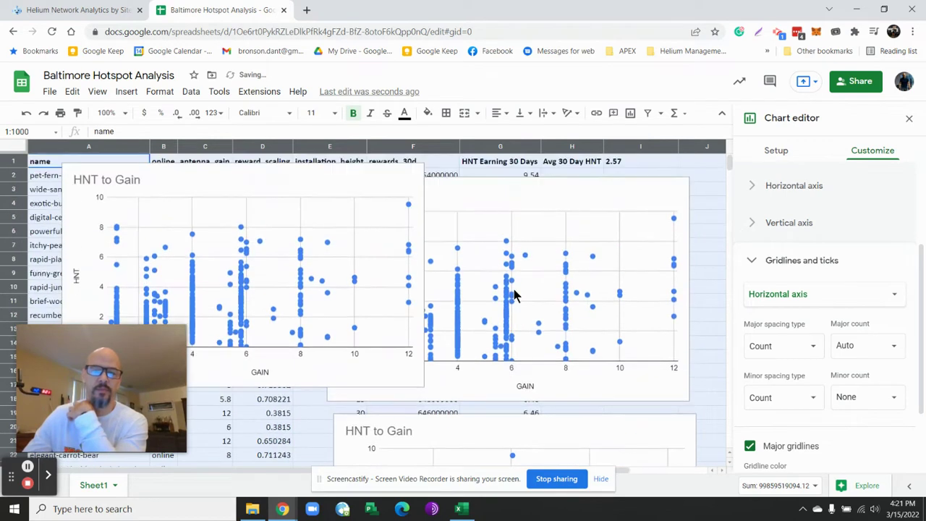
pyautogui.click(378, 240)
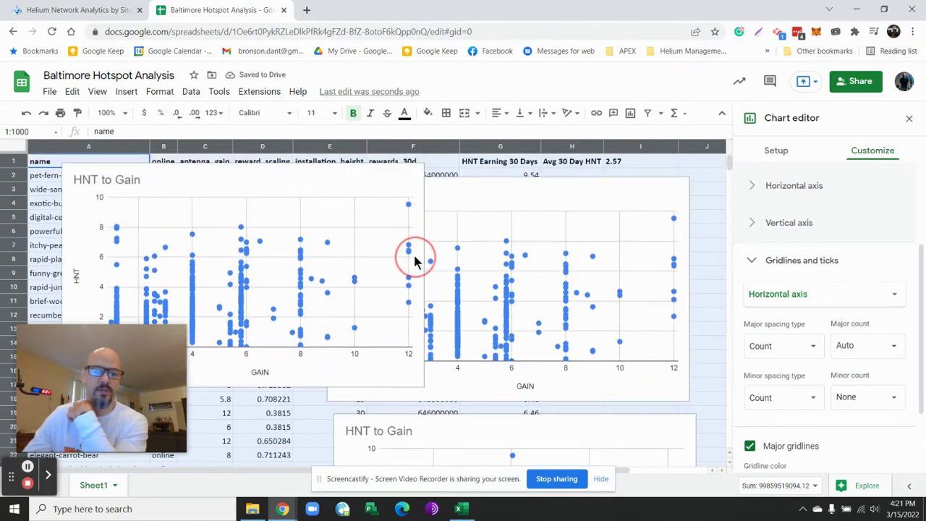
pyautogui.moveTo(313, 183); pyautogui.dragTo(569, 270)
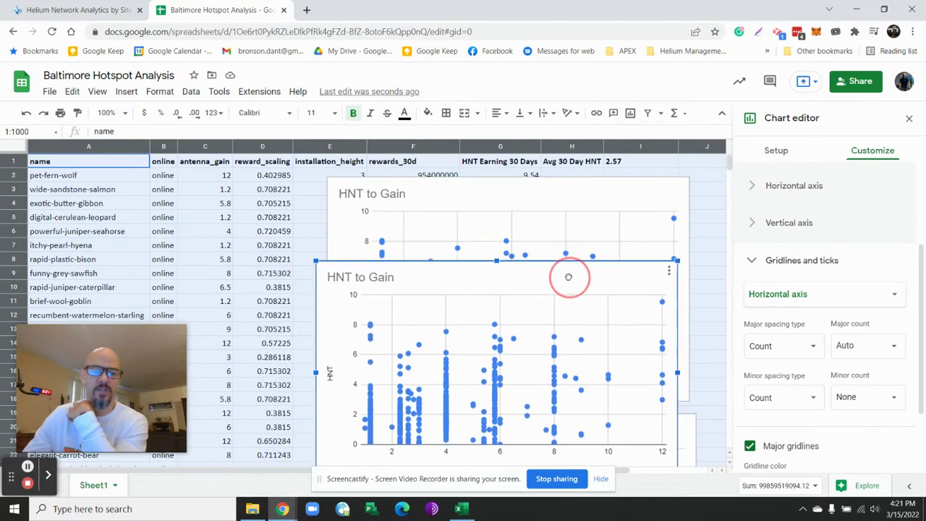
pyautogui.scroll(-9, 571, 278)
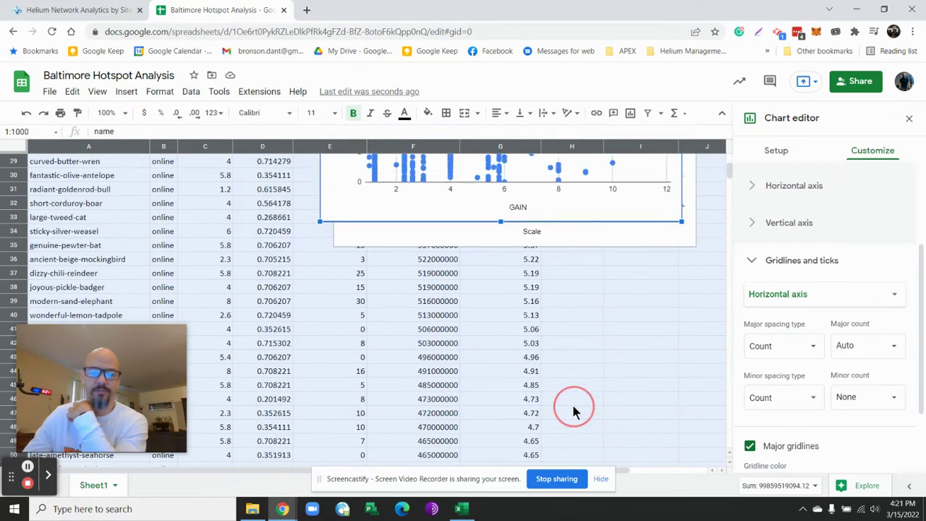
pyautogui.moveTo(567, 287); pyautogui.dragTo(583, 369)
# - Set the lowest scatter chart's horizontal axis title to "Height"
pyautogui.click(600, 372)
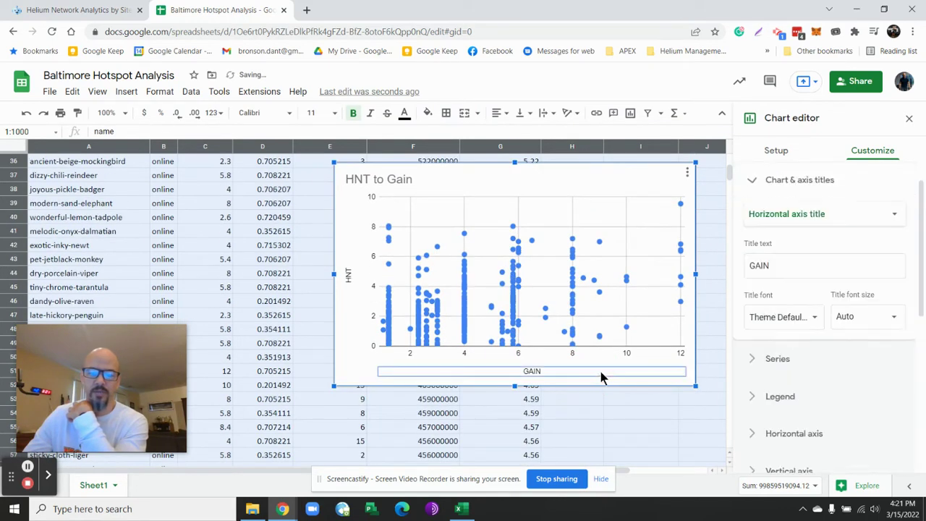
pyautogui.click(600, 182)
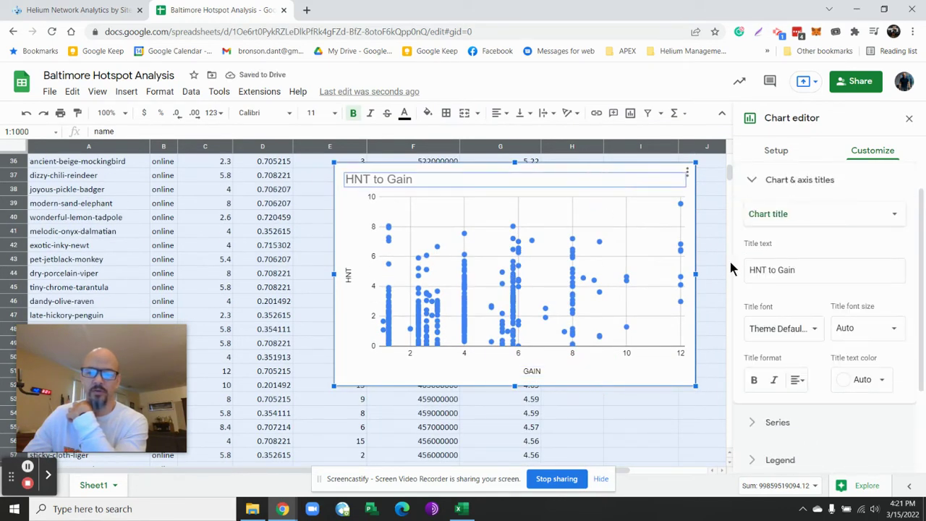
pyautogui.click(559, 372)
pyautogui.doubleClick(800, 265)
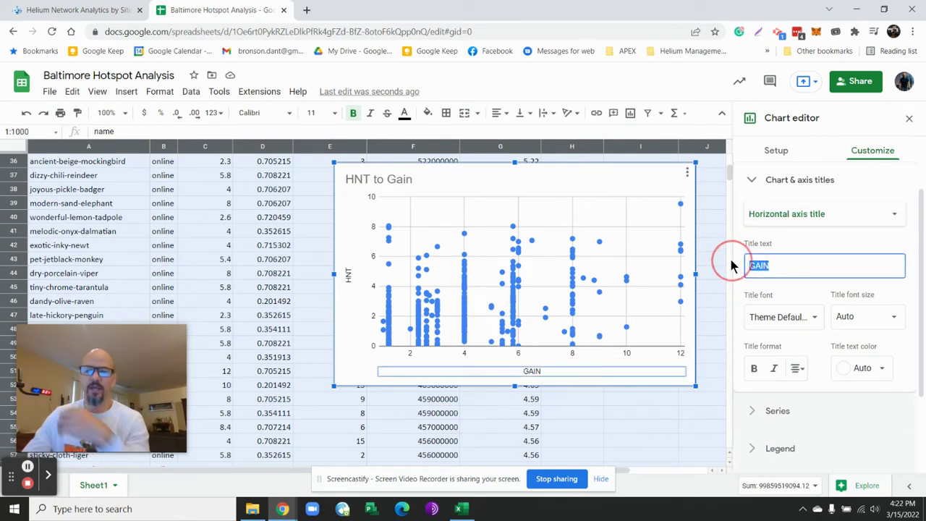
pyautogui.write('H')
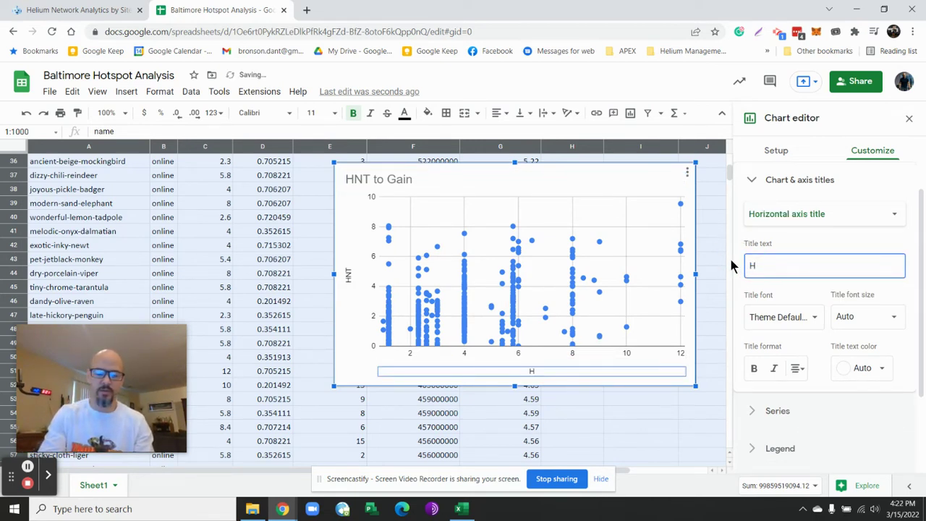
pyautogui.write('eight')
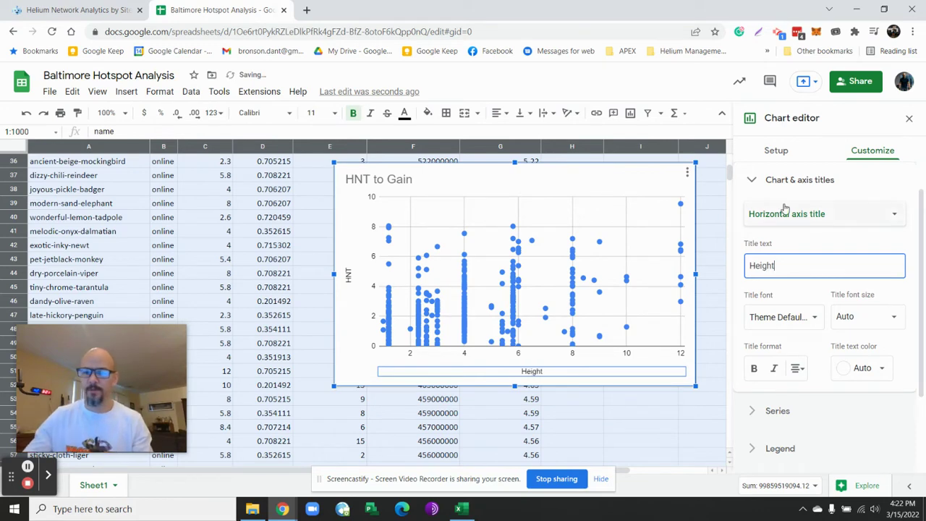
# - Remove antenna_gain from the X-axis of the scatter chart whose horizontal axis is titled "Height"
pyautogui.click(775, 150)
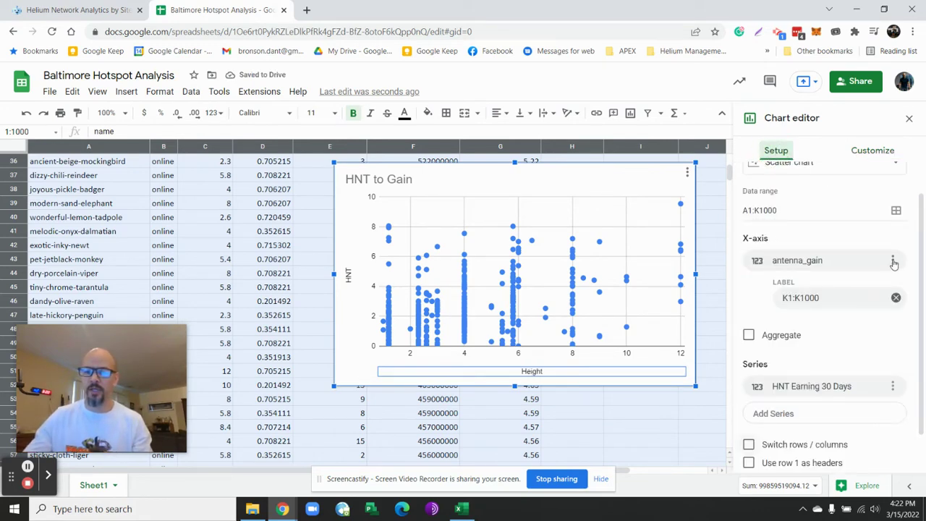
pyautogui.click(893, 262)
pyautogui.scroll(10, 240, 240)
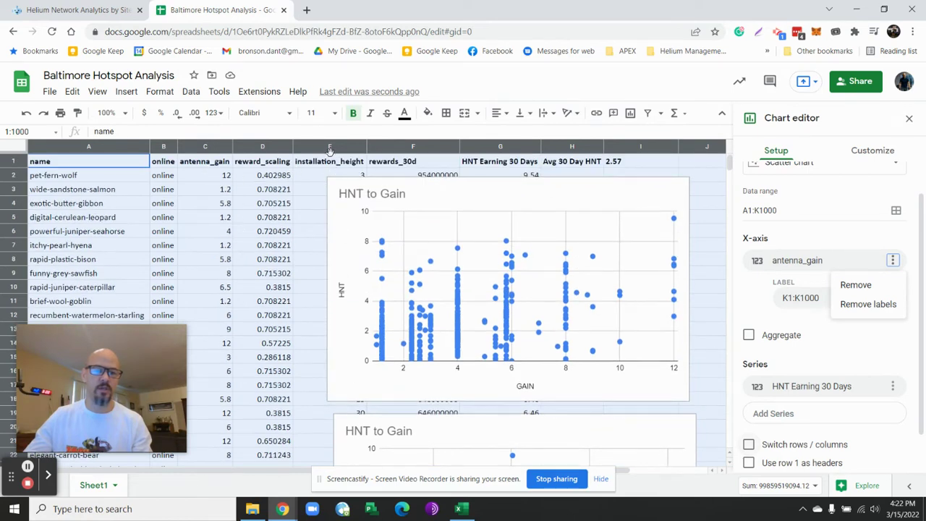
pyautogui.scroll(-6, 305, 247)
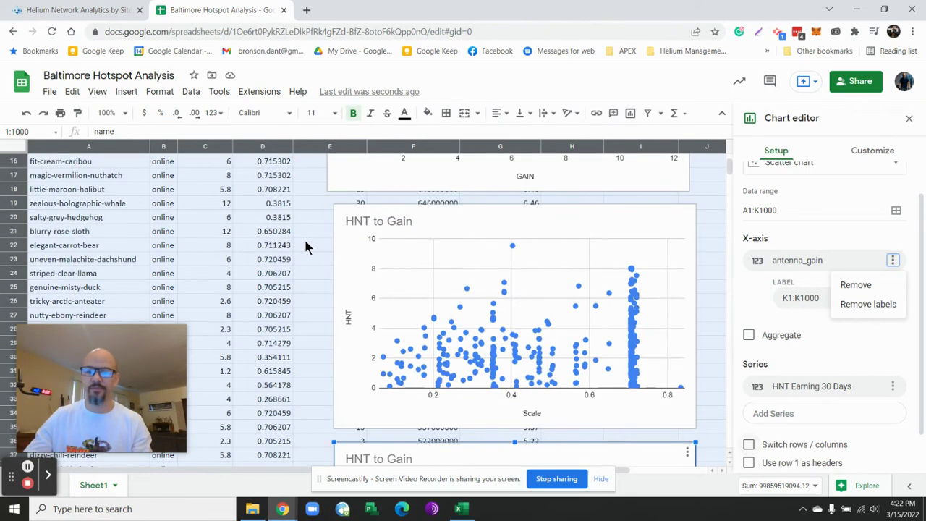
pyautogui.click(894, 262)
pyautogui.click(893, 262)
pyautogui.click(850, 287)
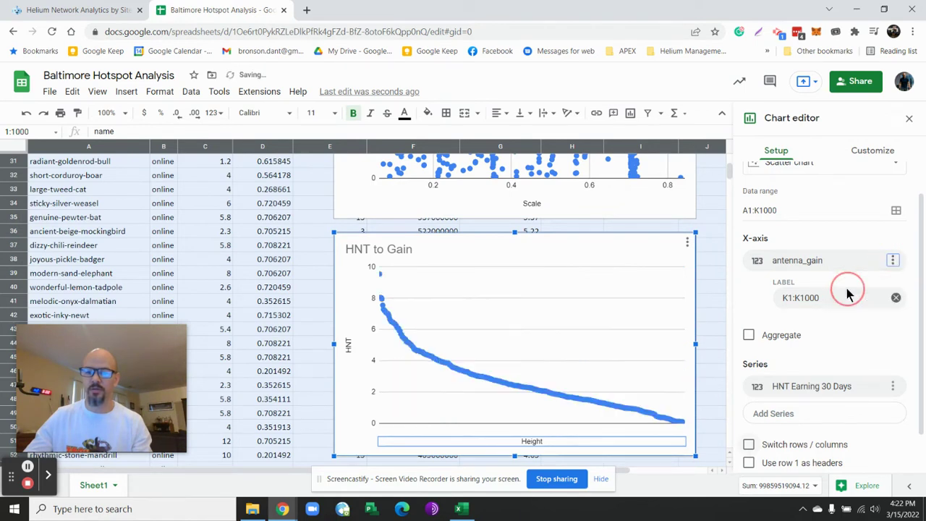
# - Use the installation_height column, E1:E566, as the Height scatter chart's X-axis, with column E as labels
pyautogui.click(798, 301)
pyautogui.click(798, 300)
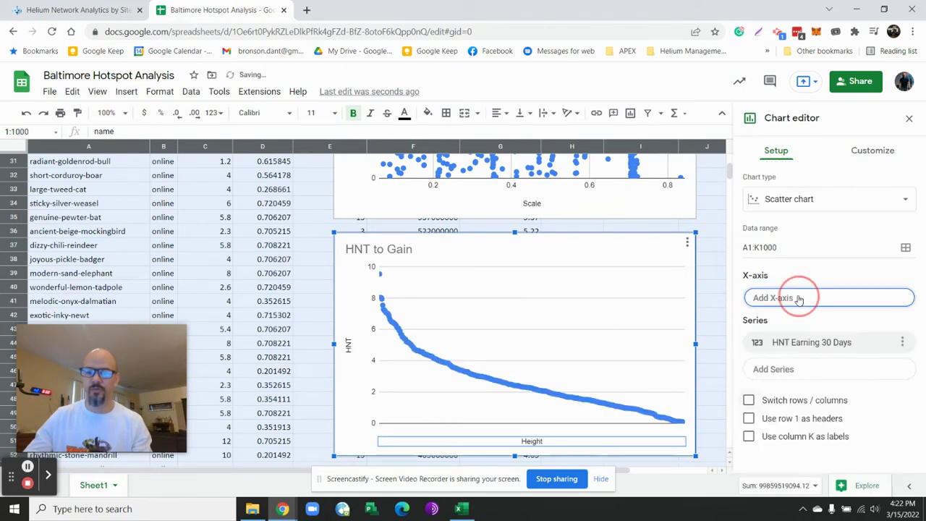
pyautogui.click(798, 302)
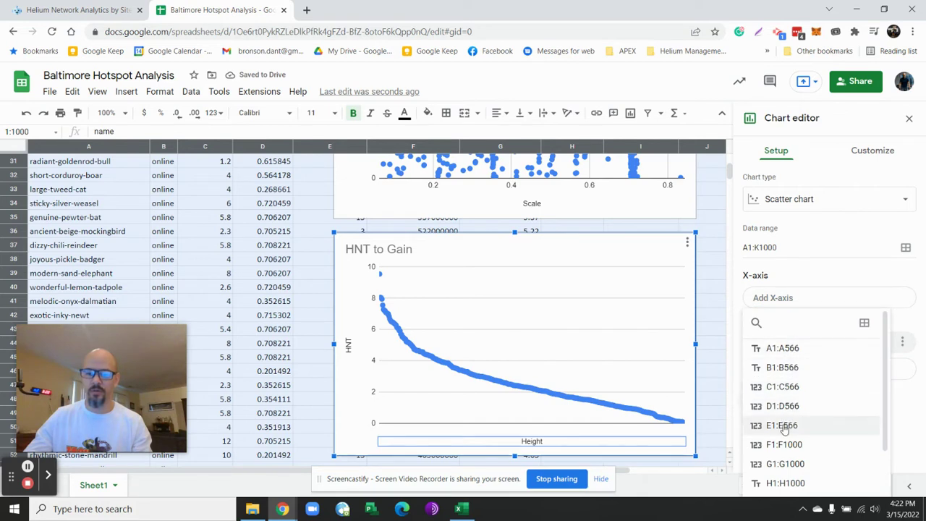
pyautogui.click(785, 427)
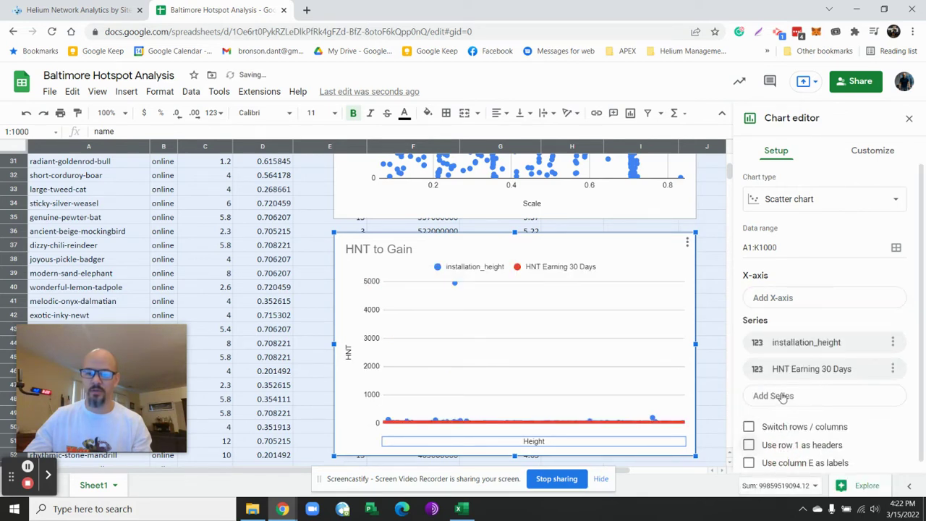
pyautogui.click(749, 462)
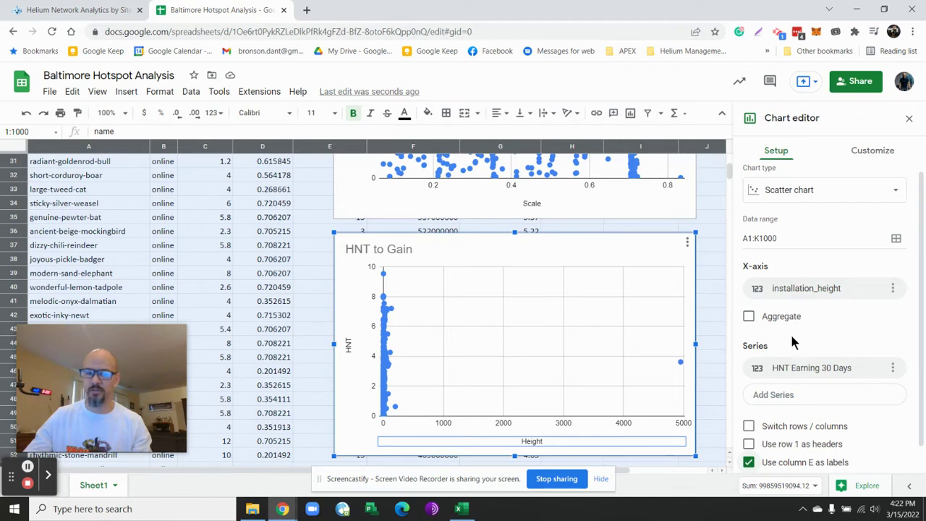
# - Move the GAIN scatter chart to the right so it uncovers the installation_height column
pyautogui.scroll(10, 251, 299)
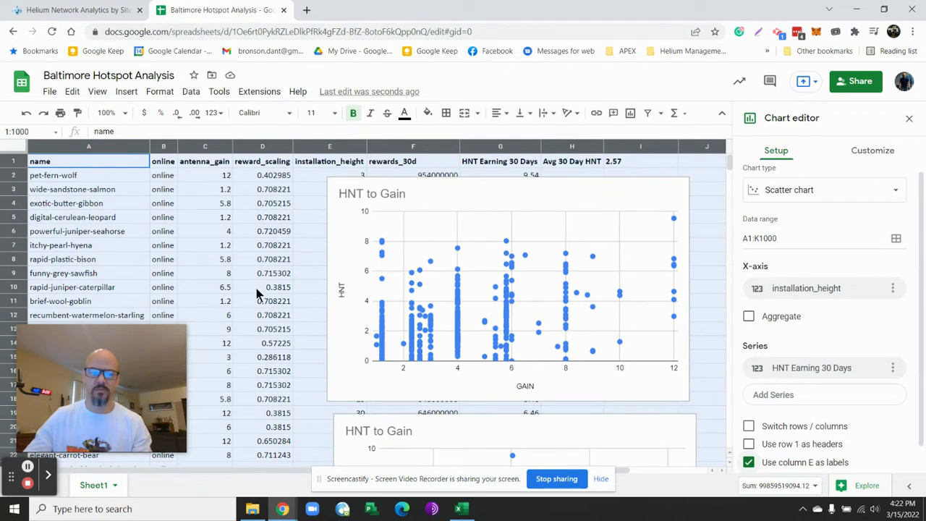
pyautogui.scroll(-1, 256, 288)
pyautogui.scroll(1, 256, 288)
pyautogui.click(524, 194)
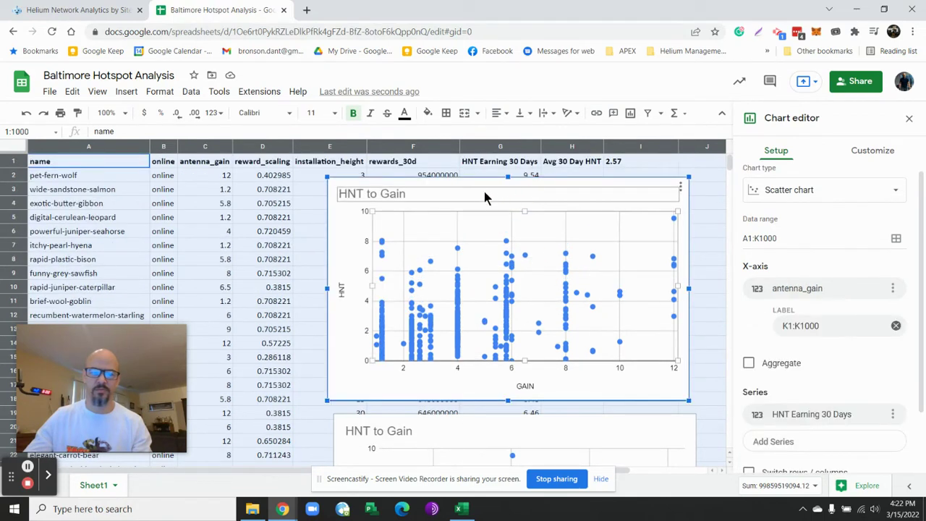
pyautogui.moveTo(484, 207); pyautogui.dragTo(555, 204)
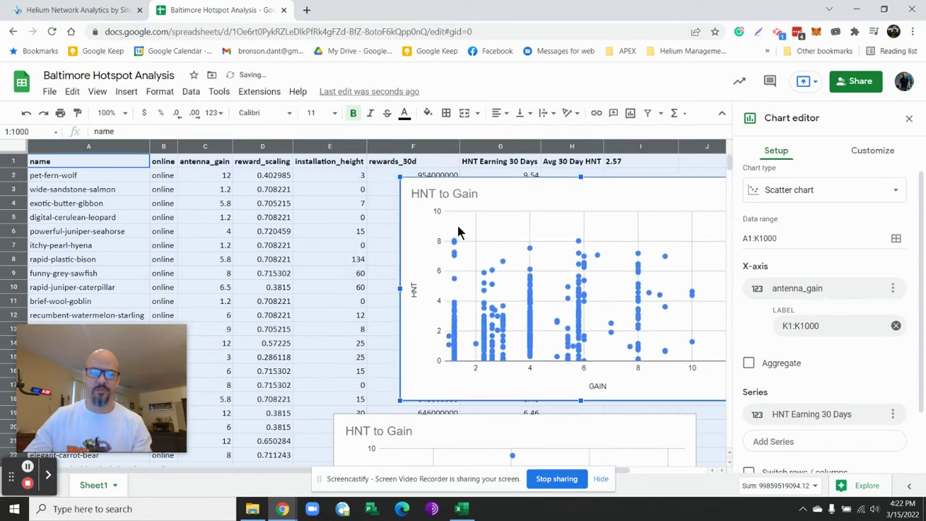
# - Move the Scale scatter chart to the right, clear of the installation_height column
pyautogui.scroll(-3, 455, 229)
pyautogui.click(496, 306)
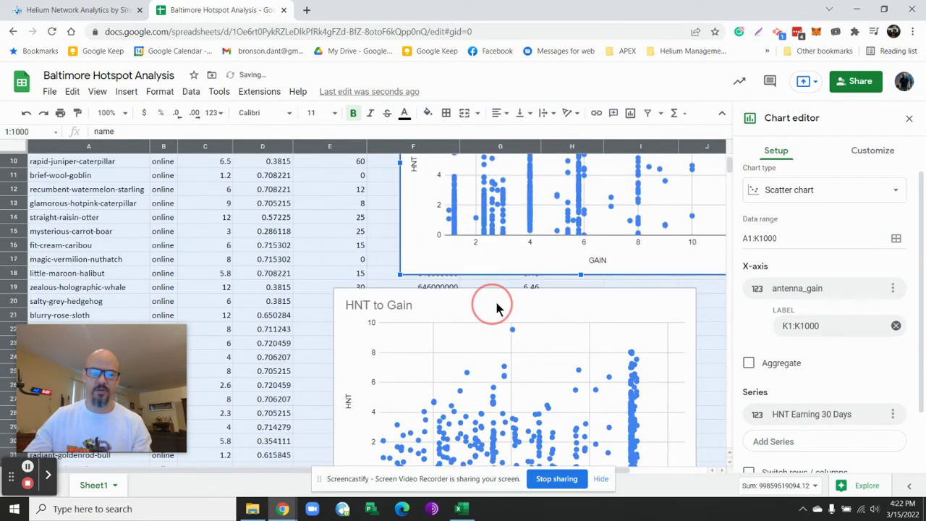
pyautogui.scroll(-1, 480, 302)
pyautogui.moveTo(474, 268); pyautogui.dragTo(524, 268)
pyautogui.scroll(-2, 443, 261)
pyautogui.scroll(-2, 443, 261)
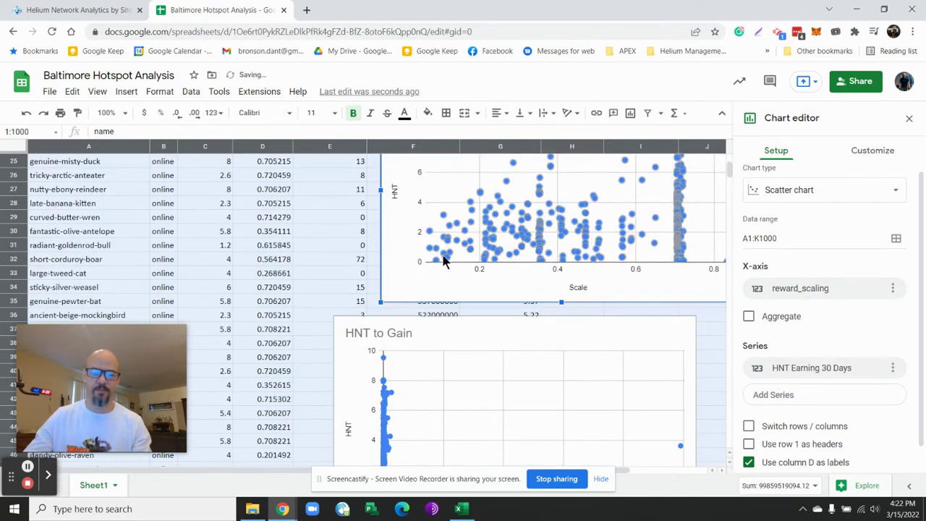
# - Toggle column E as labels off and back on for the Height chart, and move the chart right to uncover column E
pyautogui.click(492, 350)
pyautogui.scroll(-2, 492, 346)
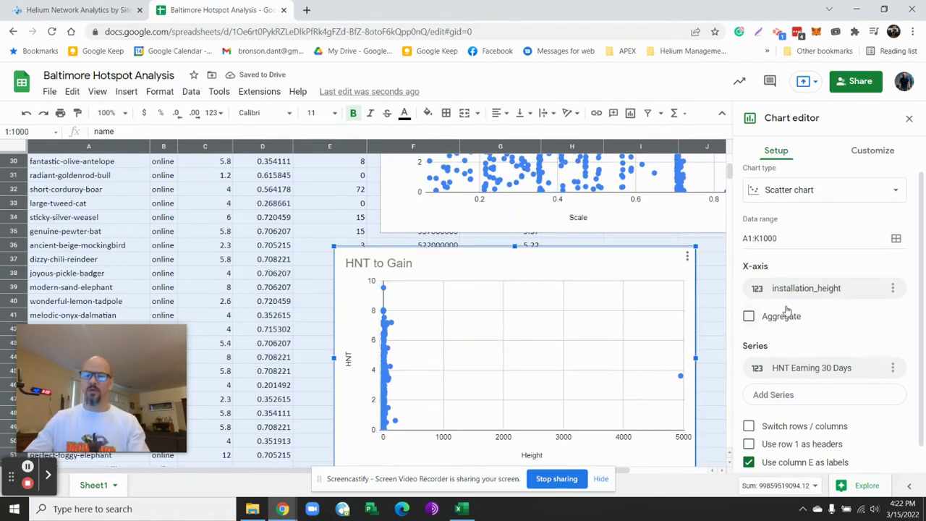
pyautogui.click(752, 463)
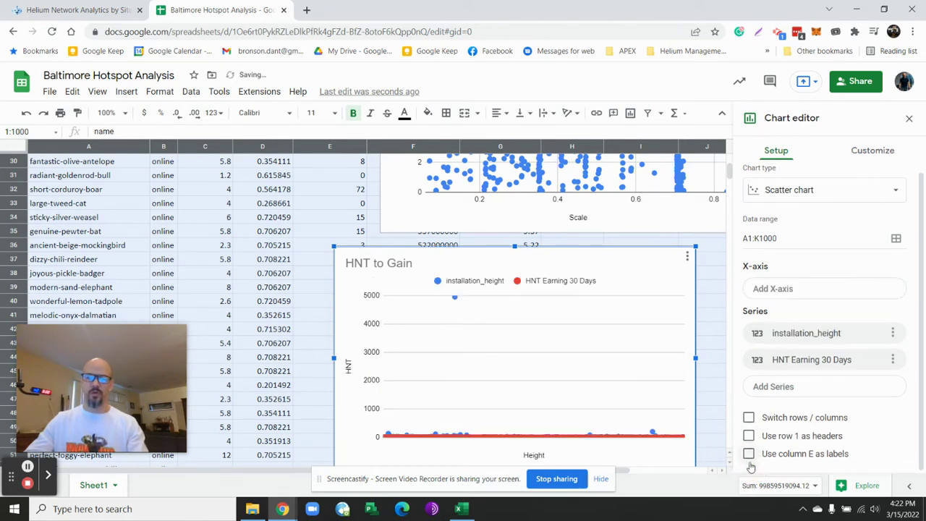
pyautogui.click(749, 454)
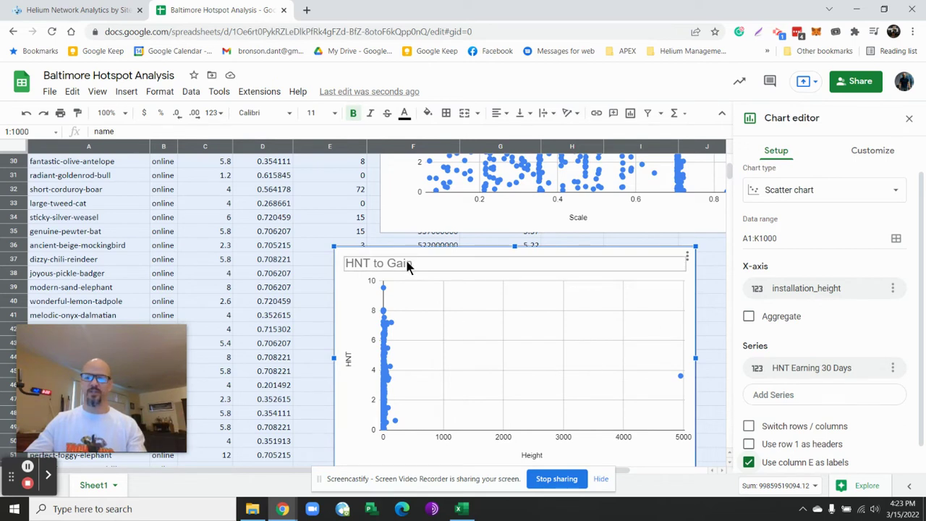
pyautogui.moveTo(442, 277); pyautogui.dragTo(502, 268)
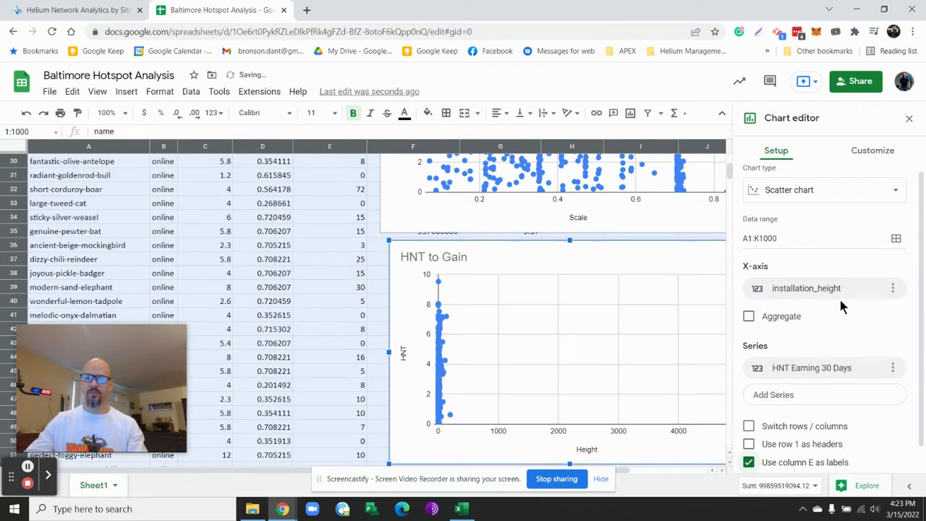
# - Remove installation_height from the Height chart's X-axis and add column E1:E566 back as the X-axis
pyautogui.click(894, 288)
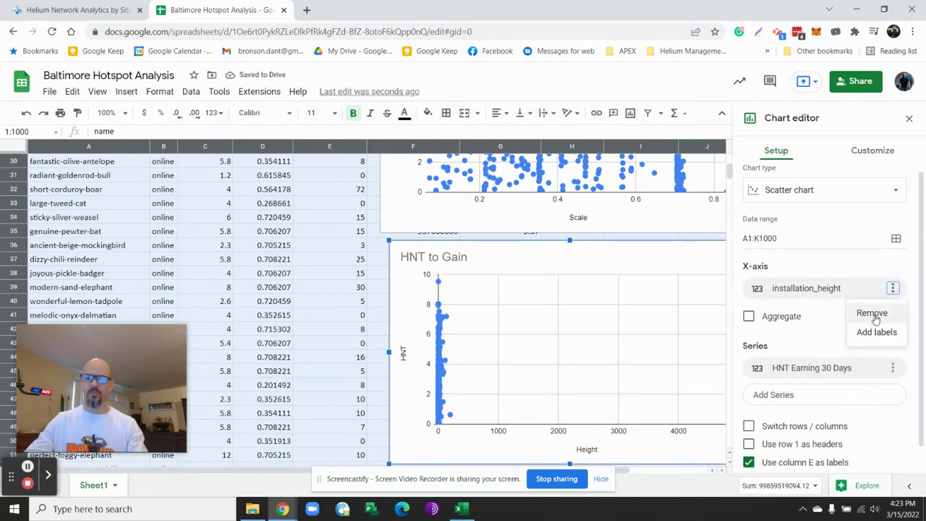
pyautogui.click(872, 312)
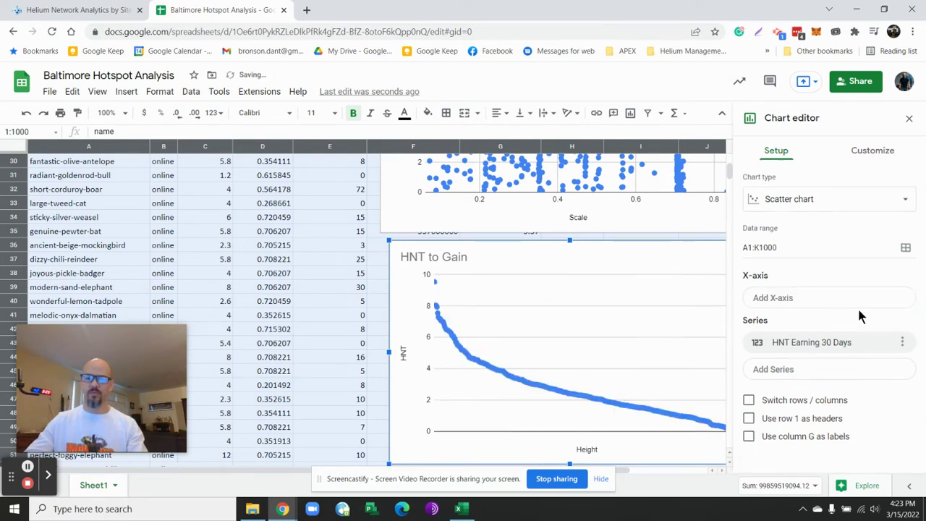
pyautogui.click(807, 299)
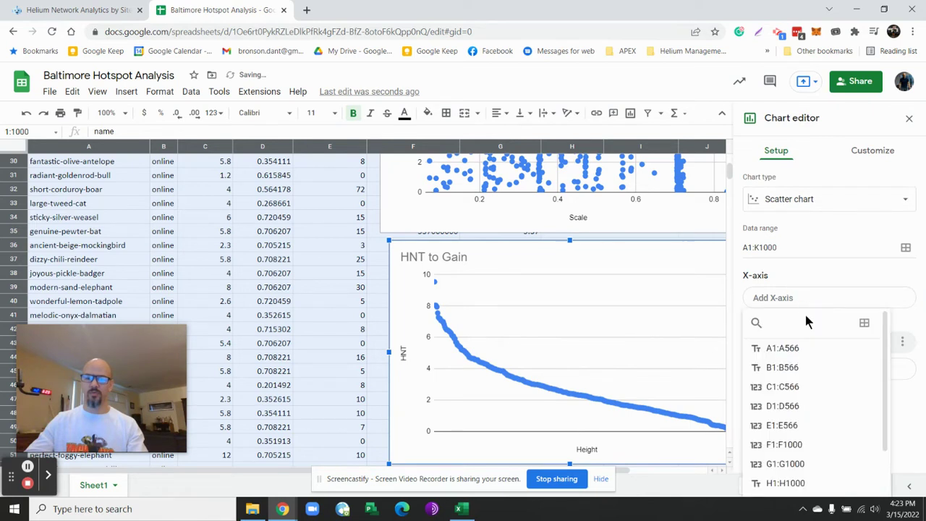
pyautogui.click(789, 425)
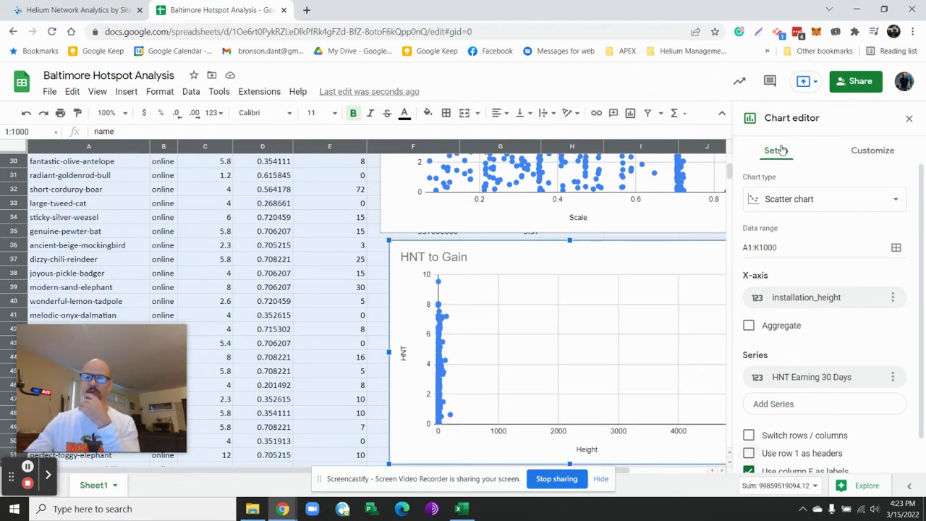
# - Enable minor gridlines on the Height chart's horizontal axis
pyautogui.click(877, 154)
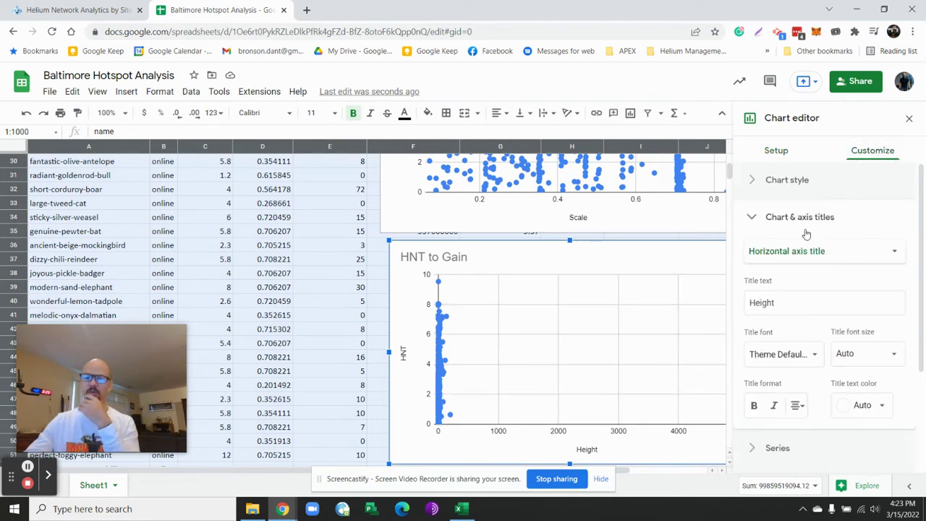
pyautogui.click(753, 218)
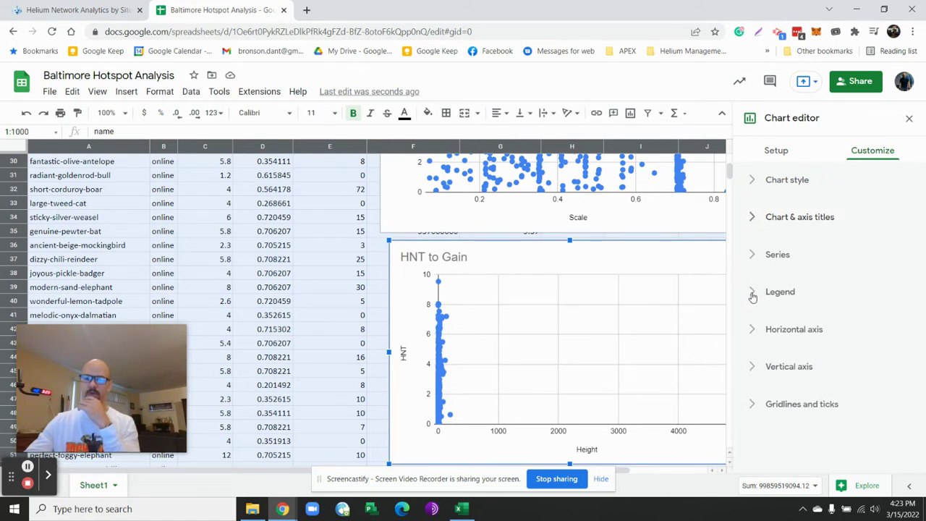
pyautogui.click(752, 406)
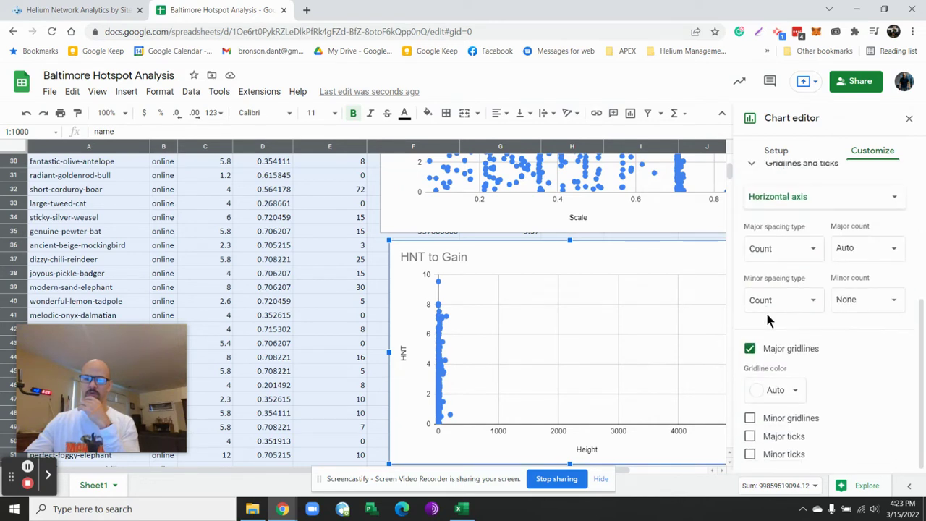
pyautogui.click(795, 393)
pyautogui.click(830, 412)
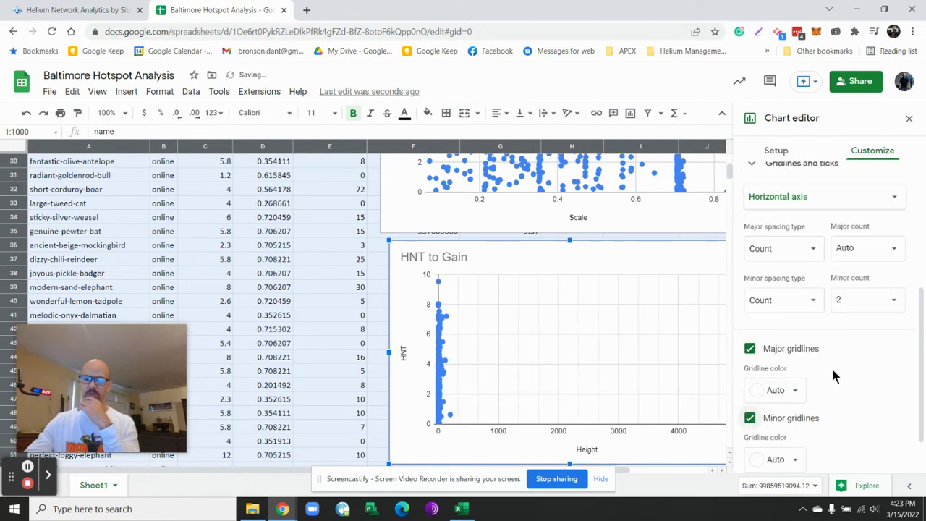
# - Set the minor gridline count of the Height chart's horizontal axis to 10
pyautogui.scroll(-1, 832, 366)
pyautogui.scroll(3, 832, 367)
pyautogui.scroll(-3, 834, 367)
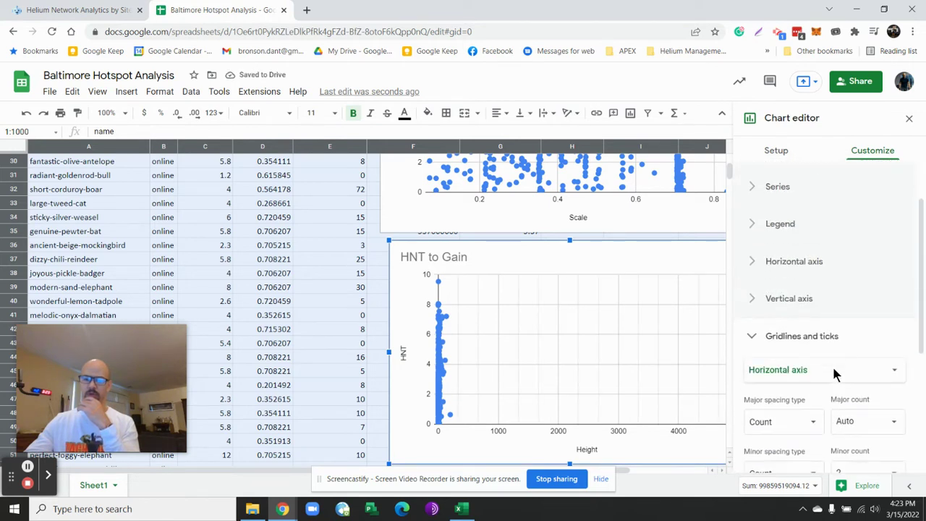
pyautogui.click(896, 310)
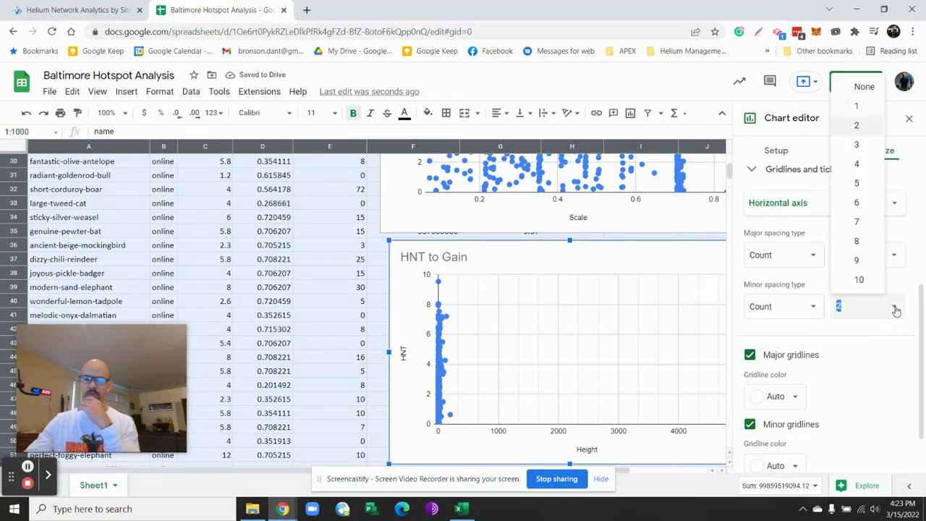
pyautogui.click(861, 278)
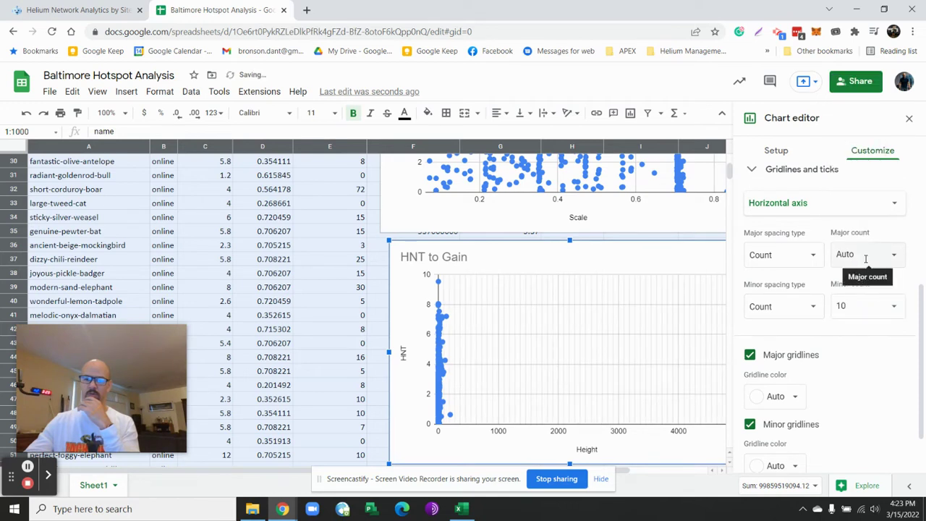
# - Try major gridline counts of 10 and 1 on the Height chart's horizontal axis, and settle on 3
pyautogui.click(865, 255)
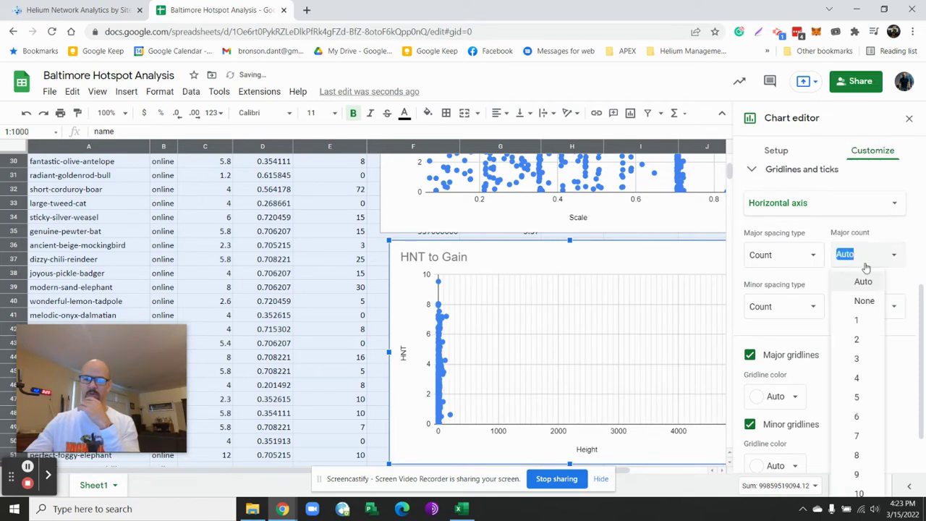
pyautogui.click(859, 493)
pyautogui.click(855, 262)
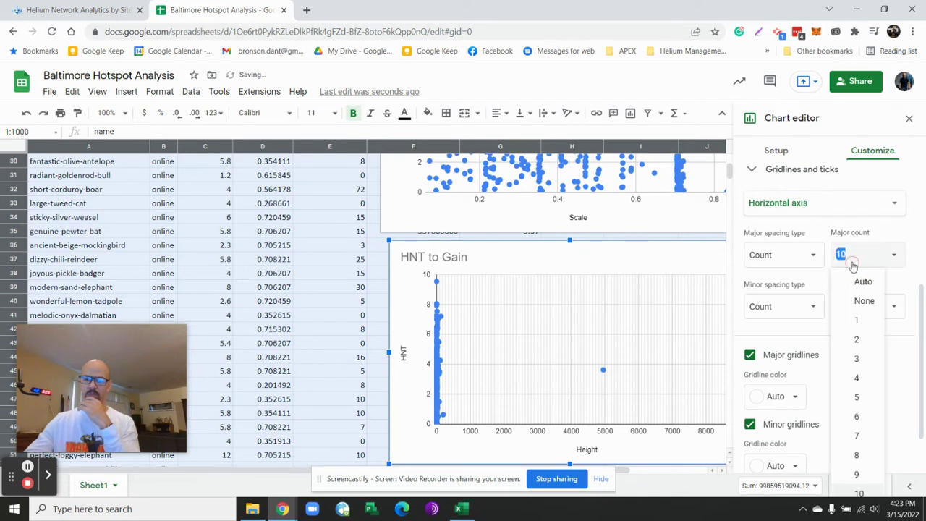
pyautogui.click(853, 320)
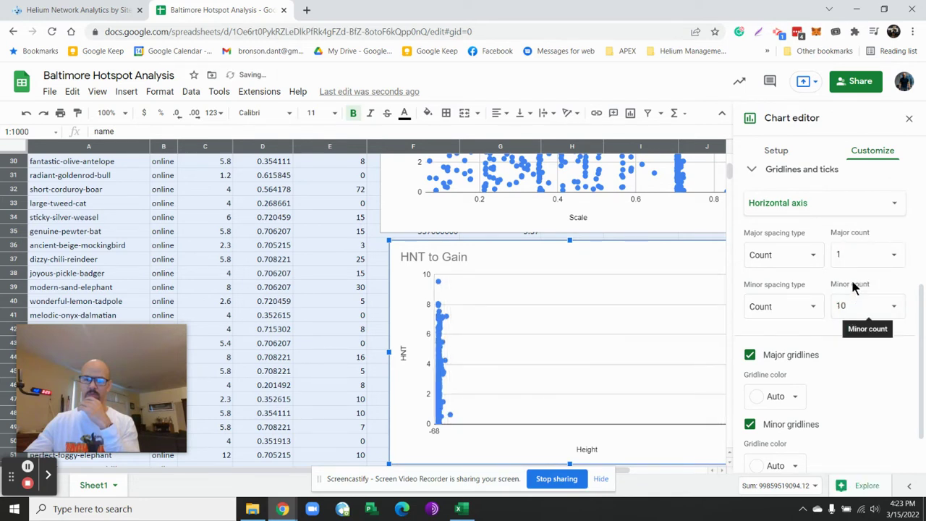
pyautogui.click(856, 256)
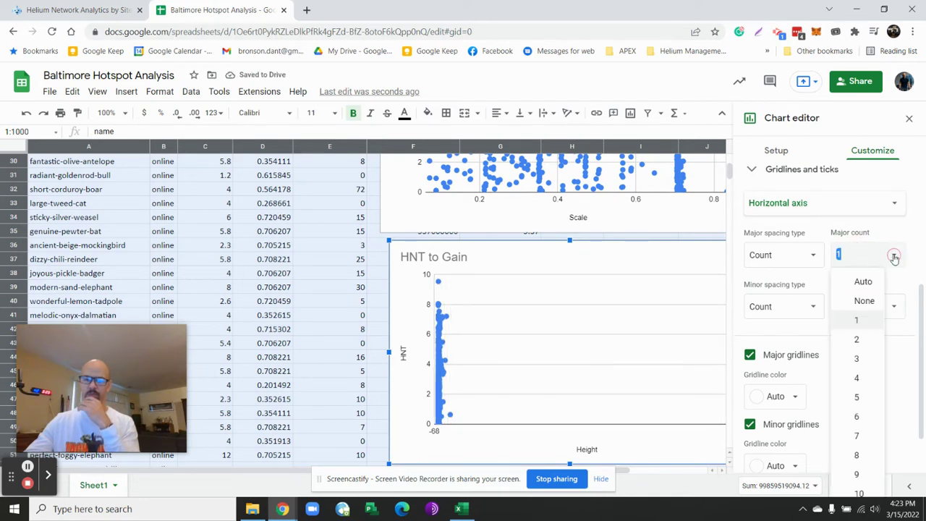
pyautogui.click(858, 358)
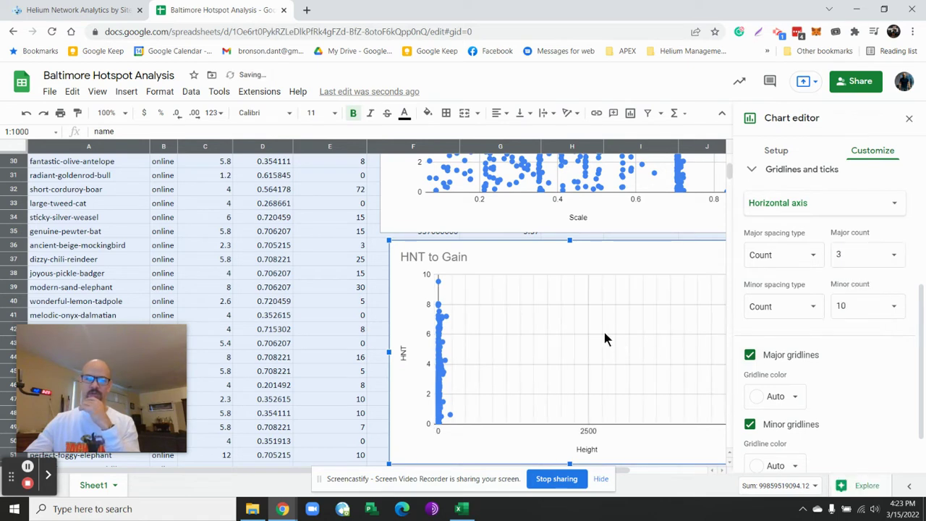
# - Review the Height chart's legend and series formatting options for a way to make the points readable
pyautogui.scroll(3, 776, 318)
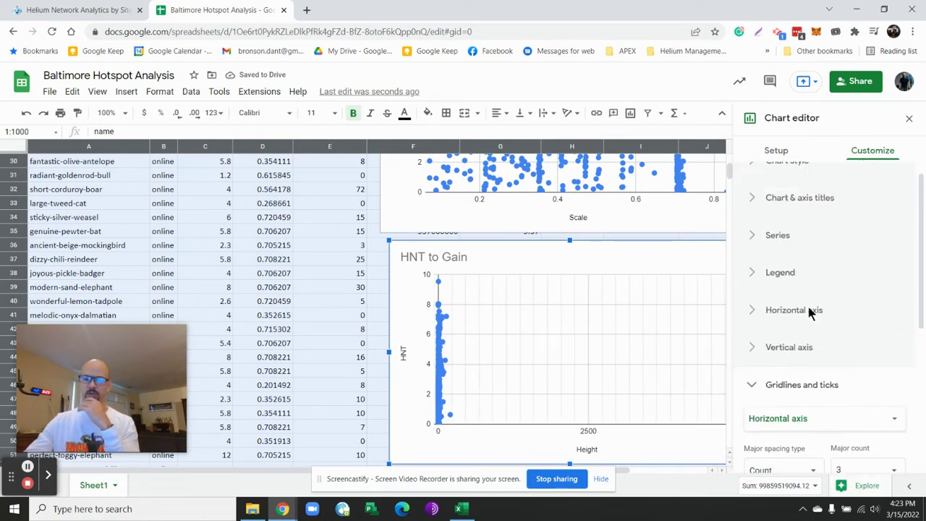
pyautogui.click(779, 292)
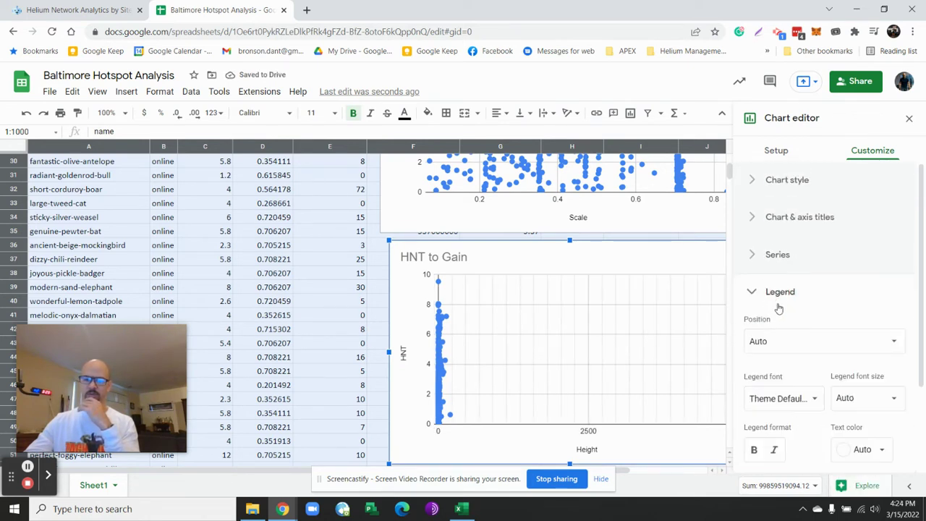
pyautogui.click(754, 258)
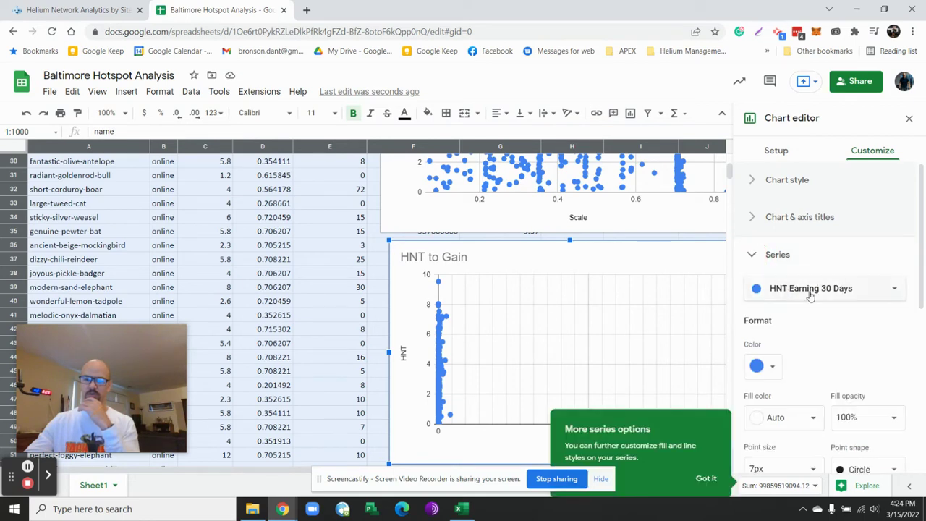
pyautogui.scroll(-1, 810, 326)
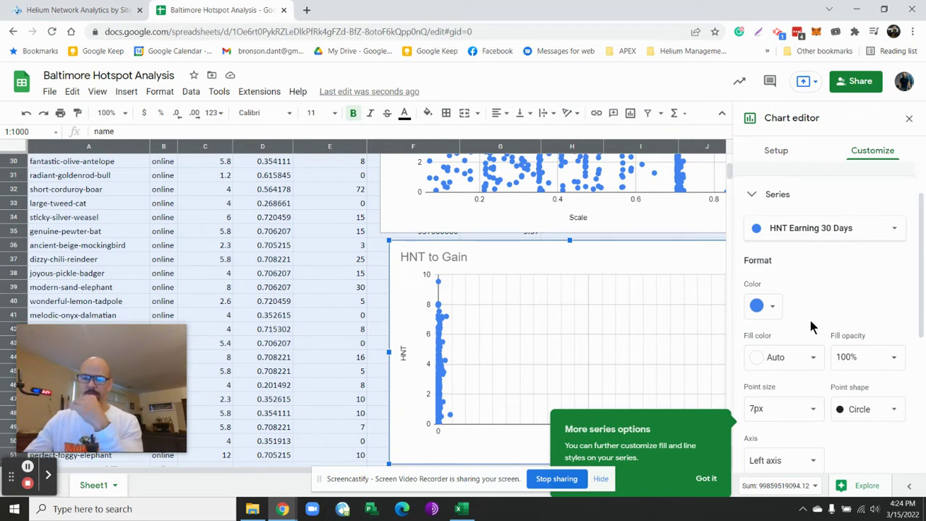
pyautogui.scroll(-2, 809, 317)
pyautogui.click(707, 358)
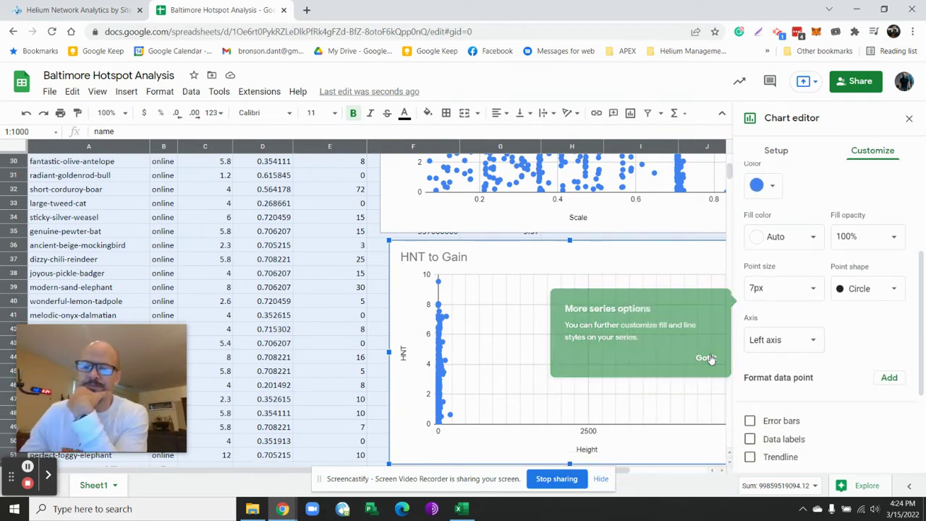
pyautogui.scroll(-2, 804, 337)
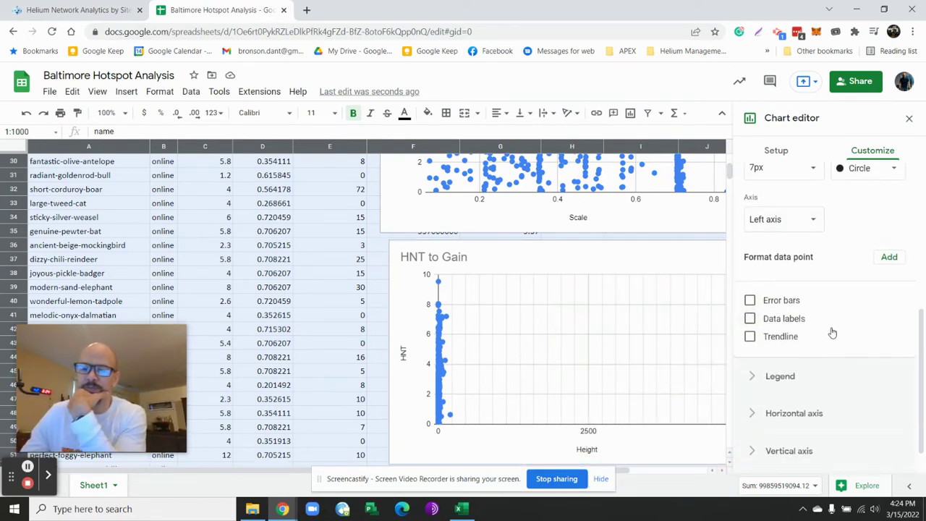
pyautogui.scroll(-1, 833, 332)
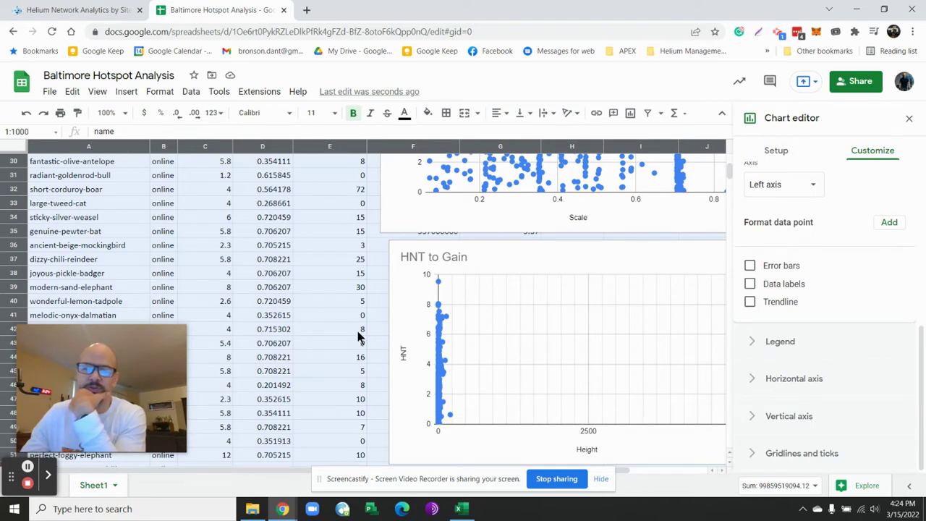
pyautogui.scroll(-3, 355, 330)
# - Decrease the decimal places of the whole installation_height column
pyautogui.scroll(12, 354, 329)
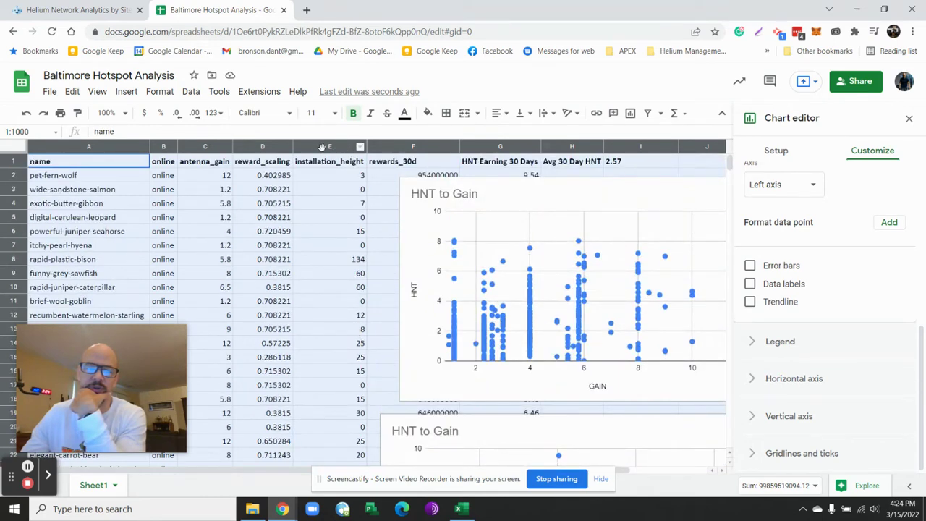
pyautogui.click(322, 147)
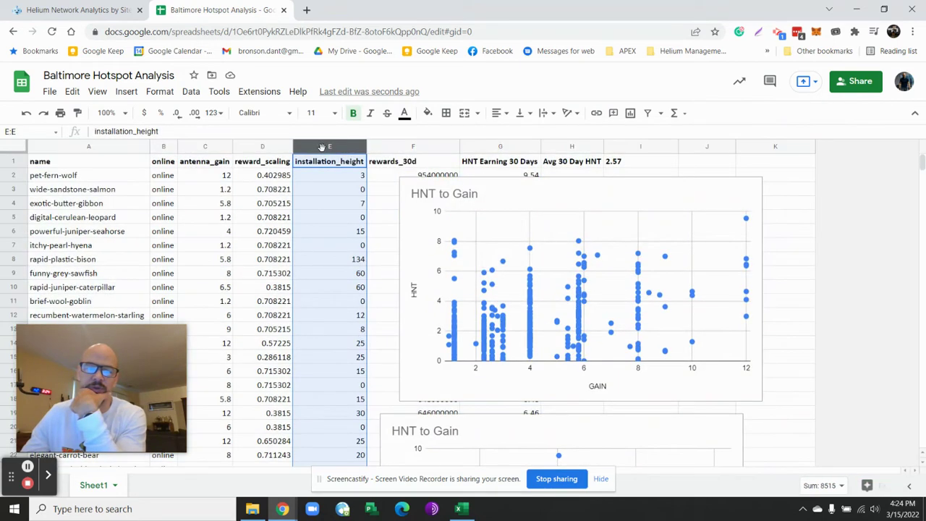
pyautogui.click(178, 116)
pyautogui.click(178, 115)
pyautogui.click(180, 116)
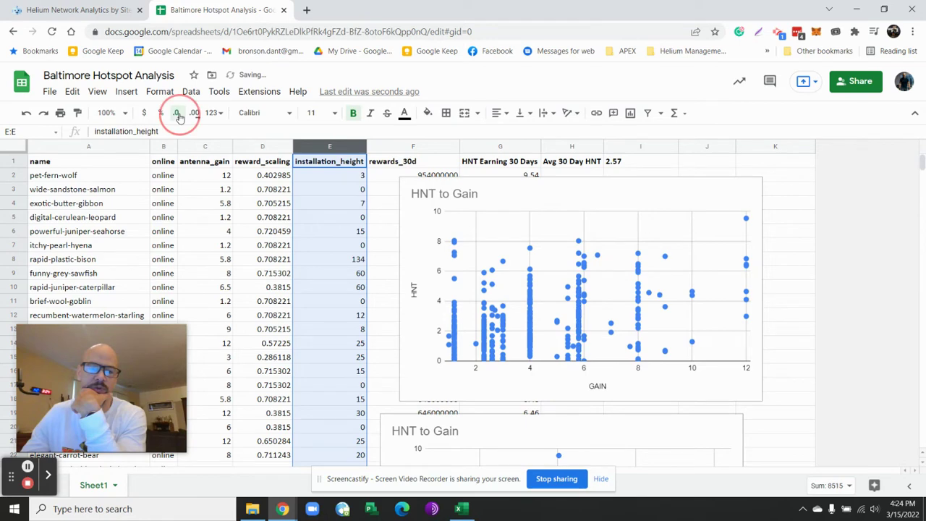
# - Check the Height chart and the installation_height values in column E for an outlier that stretches the horizontal axis
pyautogui.scroll(-5, 362, 252)
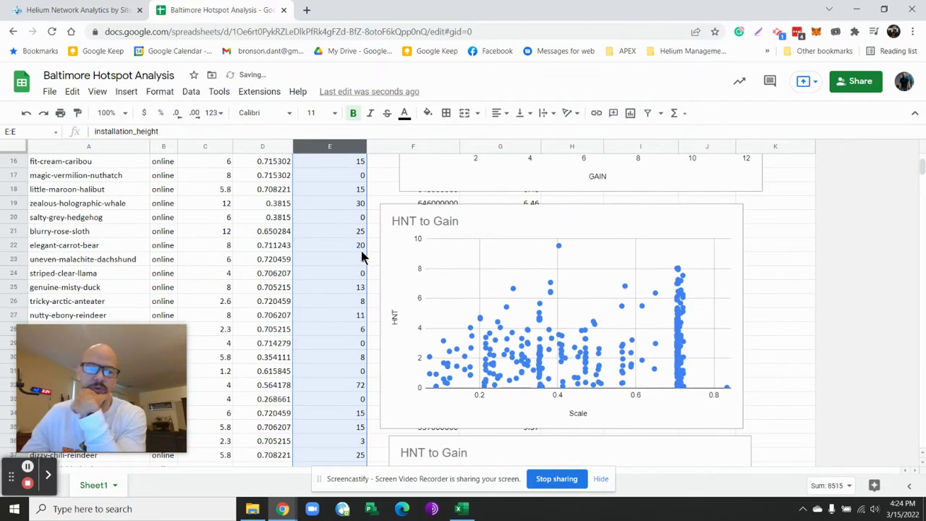
pyautogui.scroll(-4, 360, 249)
pyautogui.doubleClick(577, 344)
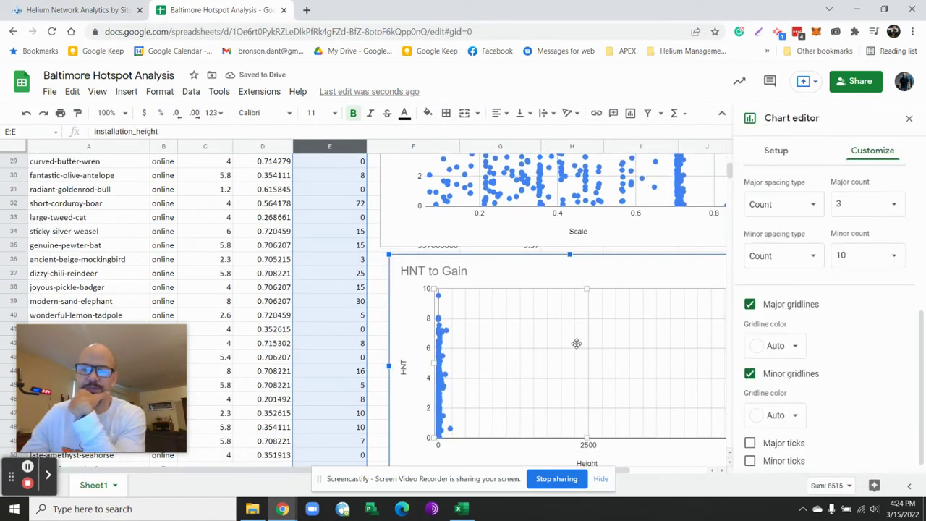
pyautogui.scroll(-8, 332, 273)
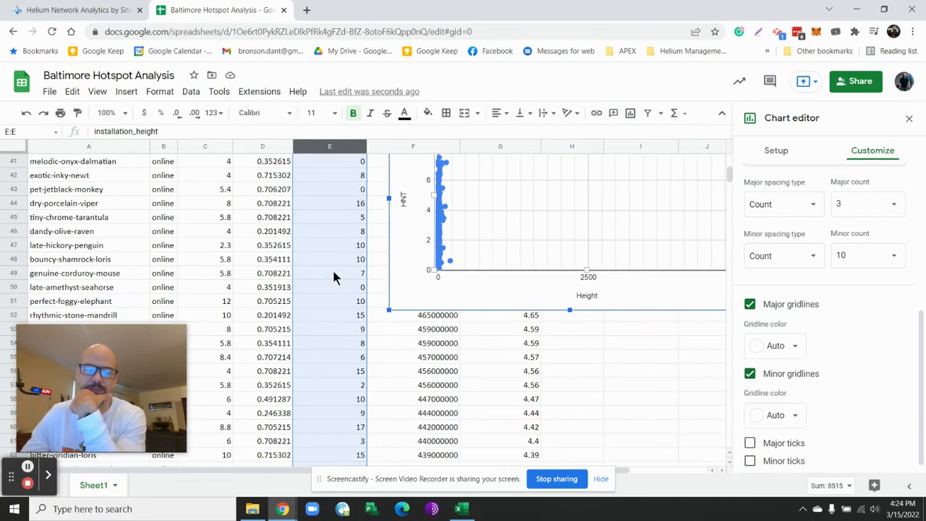
pyautogui.scroll(-9, 334, 277)
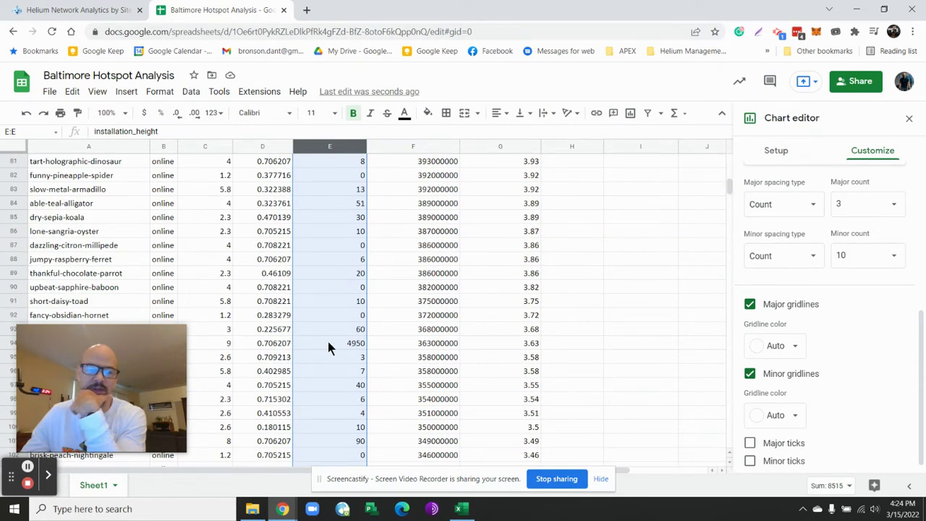
pyautogui.click(329, 343)
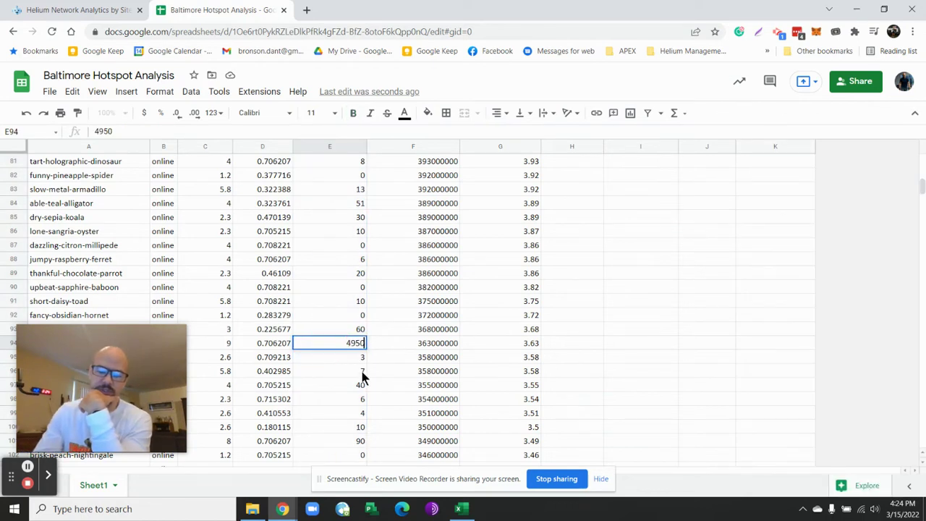
pyautogui.press('Left')
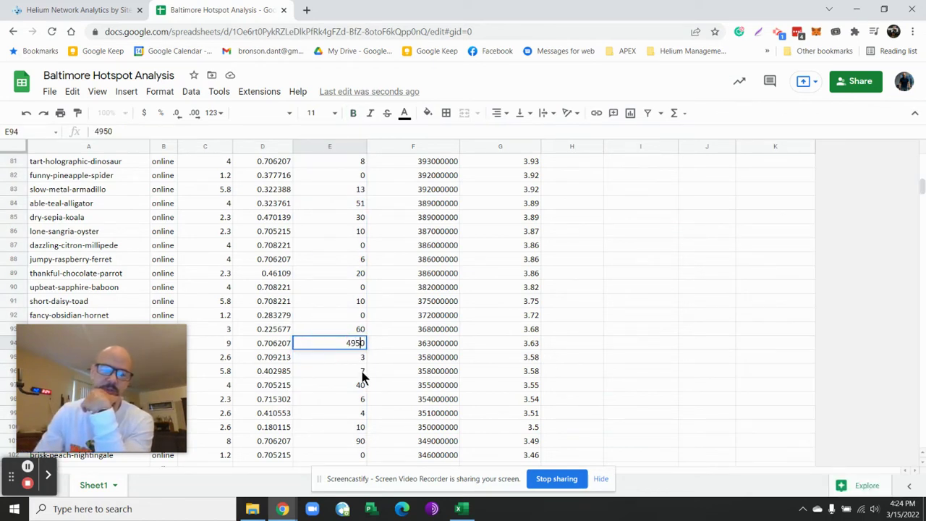
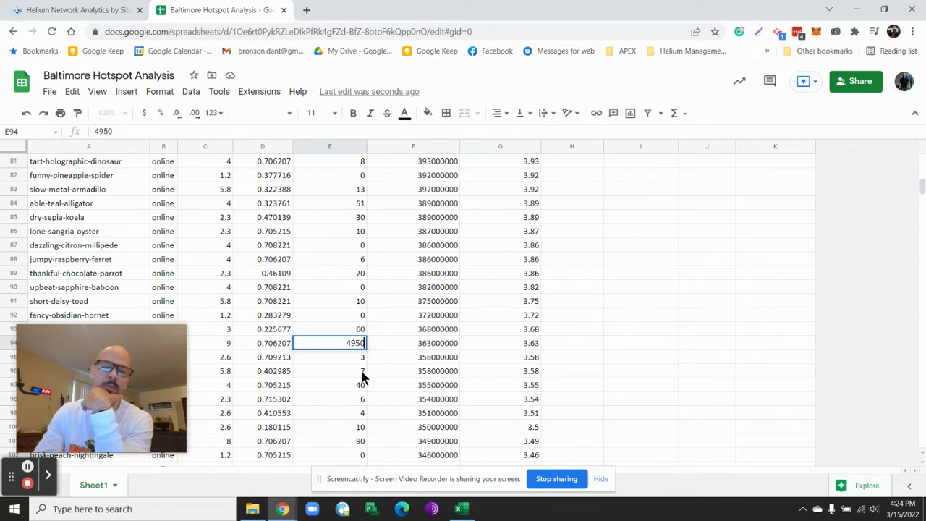
pyautogui.scroll(-1, 287, 314)
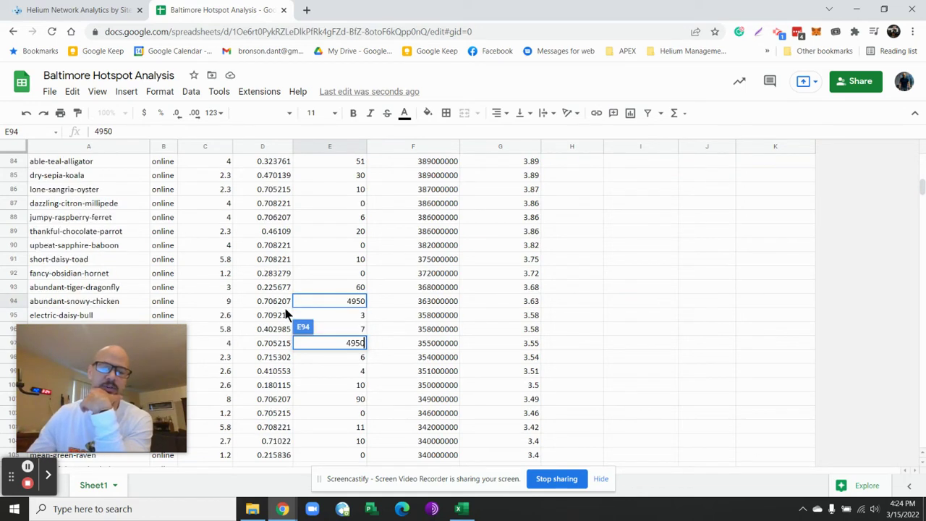
pyautogui.click(246, 299)
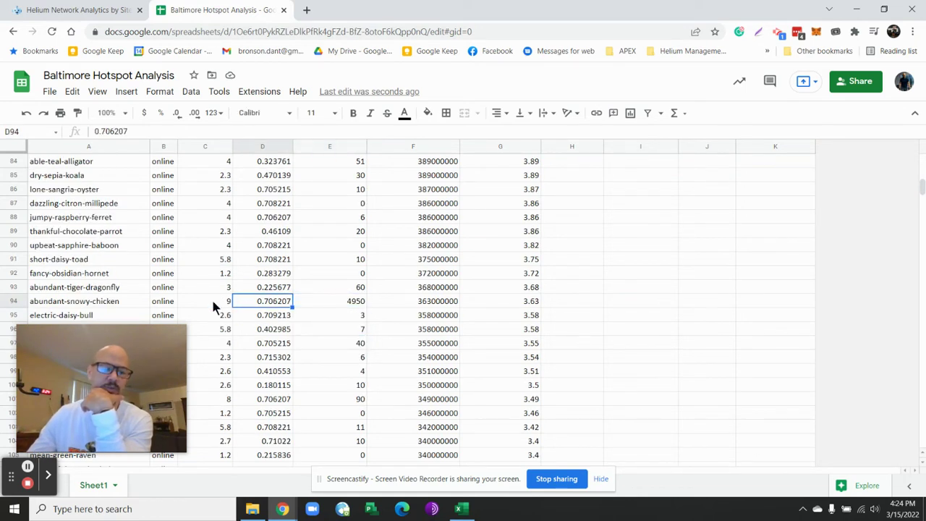
# - Delete row 94, the abundant-snowy-chicken hotspot with the outlier installation height
pyautogui.rightClick(10, 304)
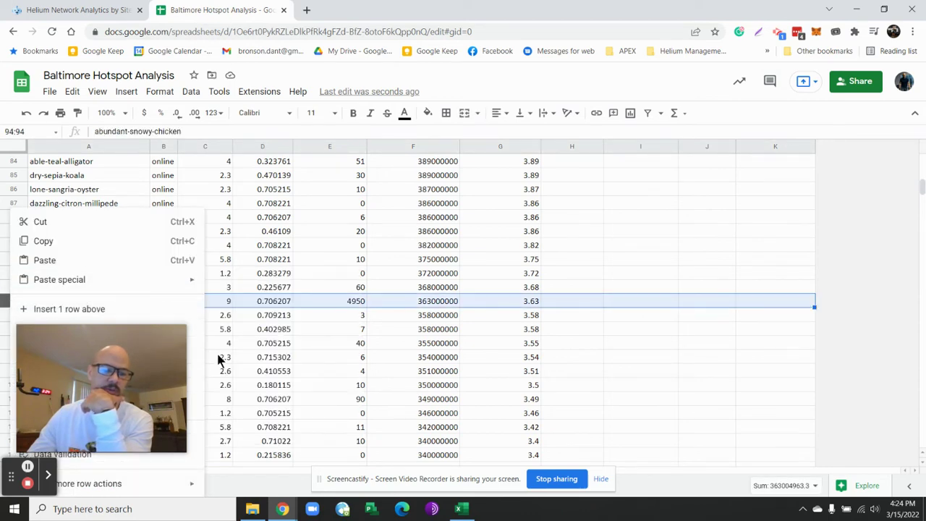
pyautogui.moveTo(124, 365); pyautogui.dragTo(344, 355)
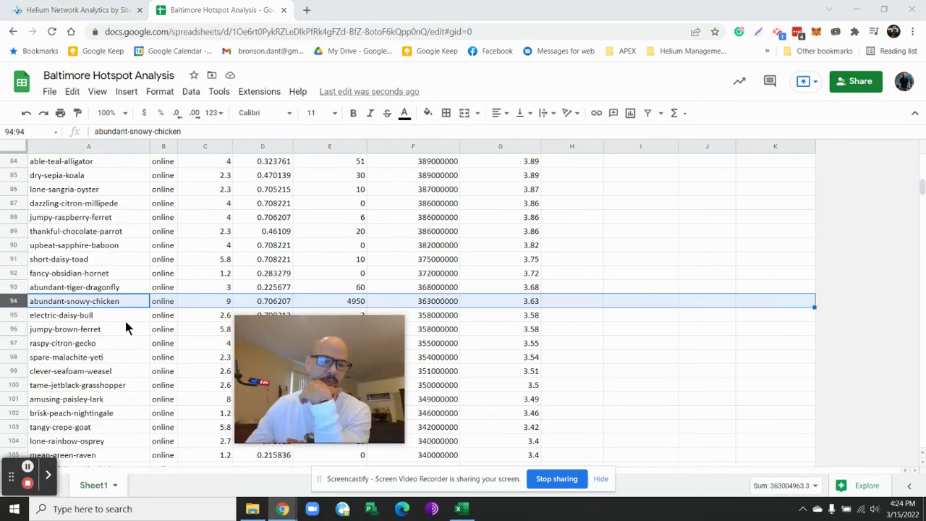
pyautogui.rightClick(11, 306)
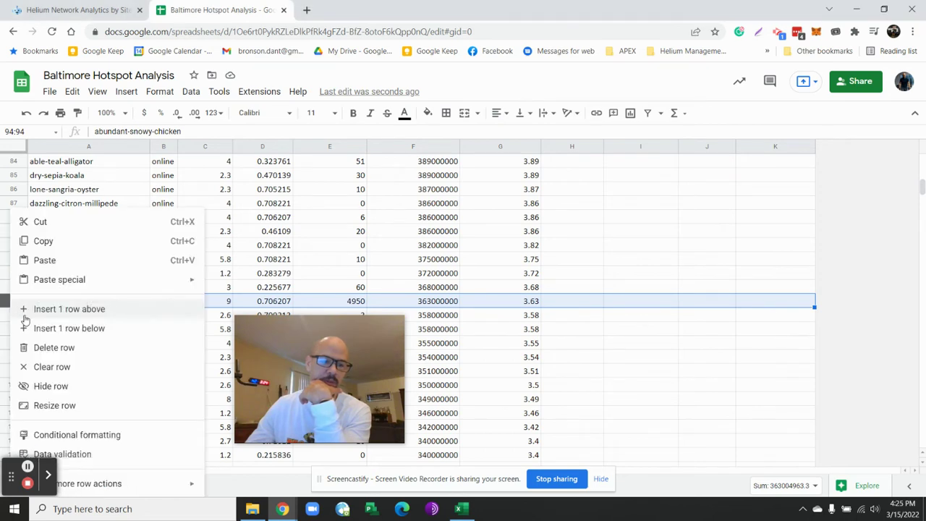
pyautogui.click(64, 349)
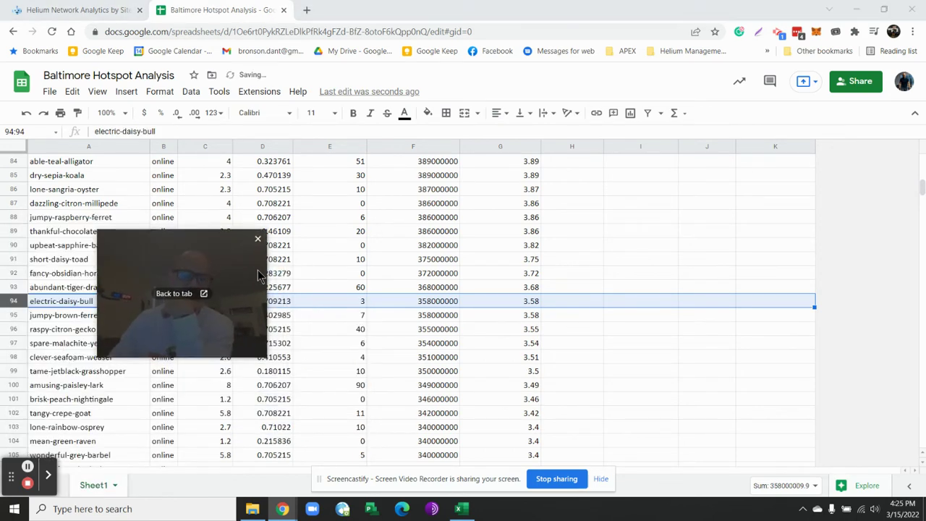
# - Look through the remaining installation_height values for further outliers and return to the Height chart
pyautogui.scroll(-8, 374, 283)
pyautogui.scroll(-12, 375, 283)
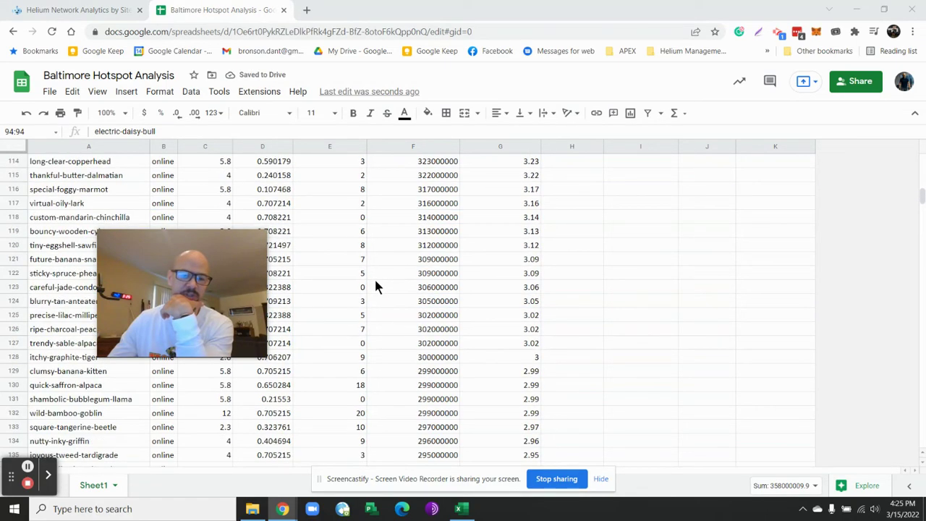
pyautogui.scroll(-17, 375, 286)
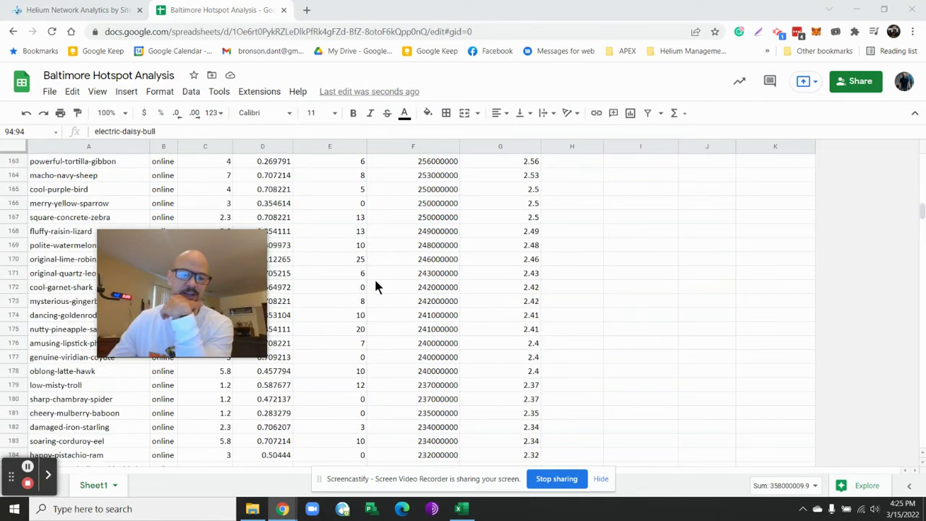
pyautogui.scroll(-20, 375, 286)
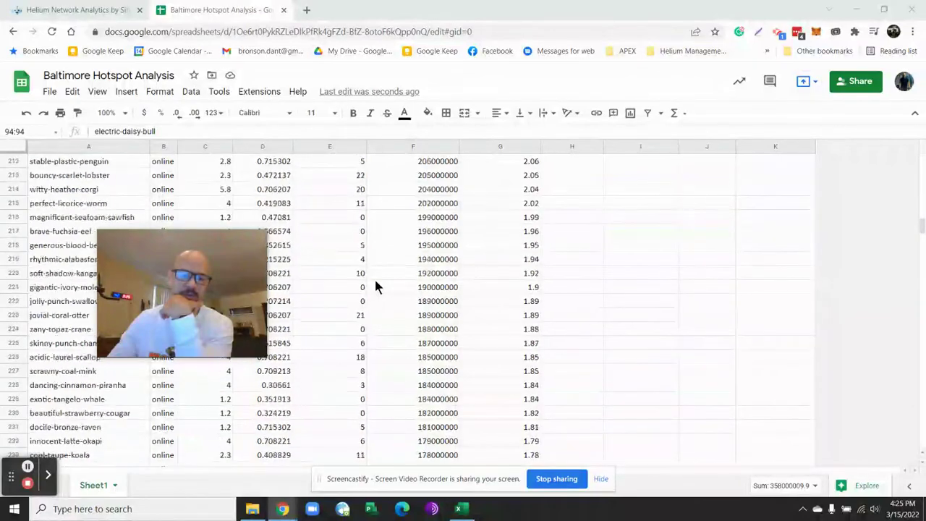
pyautogui.scroll(-20, 375, 287)
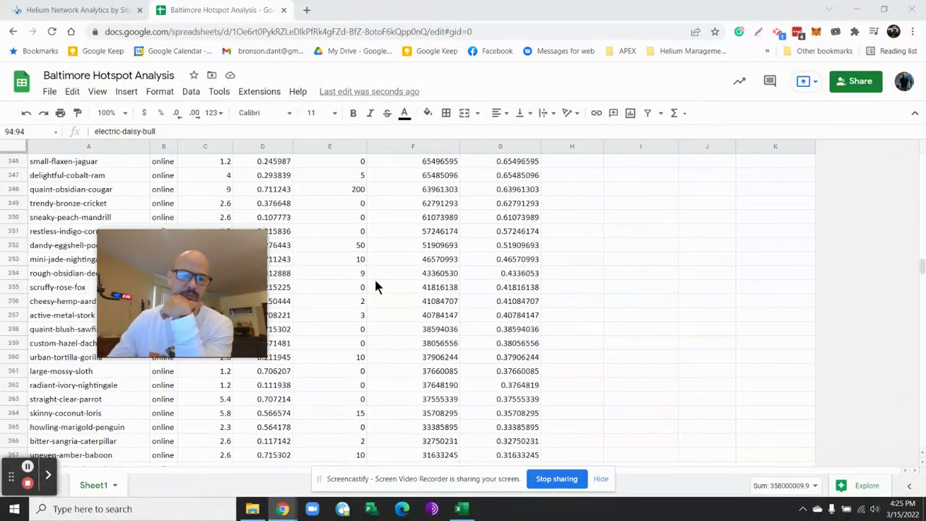
pyautogui.scroll(-13, 375, 287)
pyautogui.scroll(20, 375, 286)
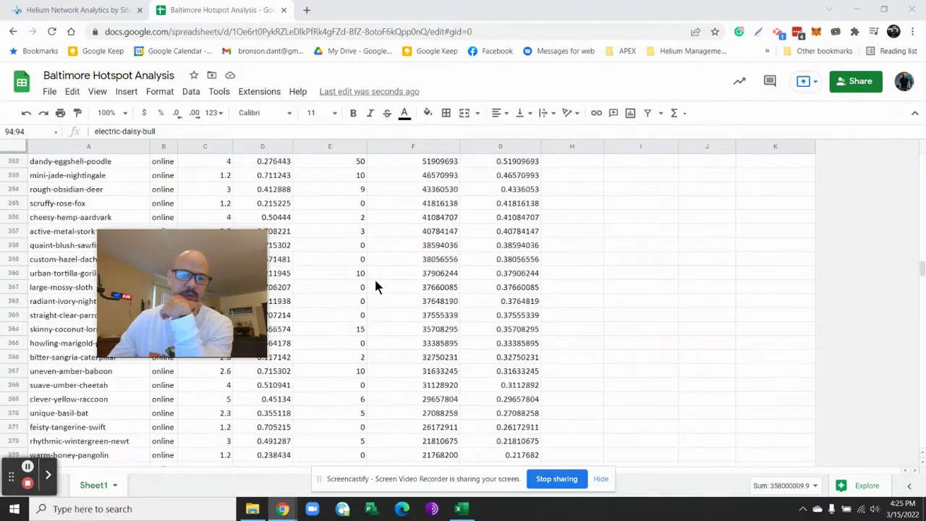
pyautogui.scroll(20, 375, 286)
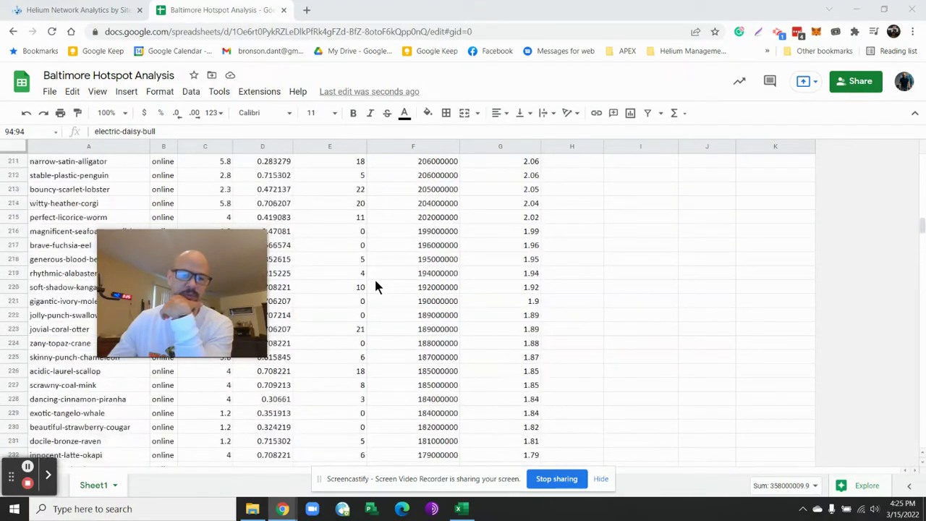
pyautogui.scroll(20, 375, 286)
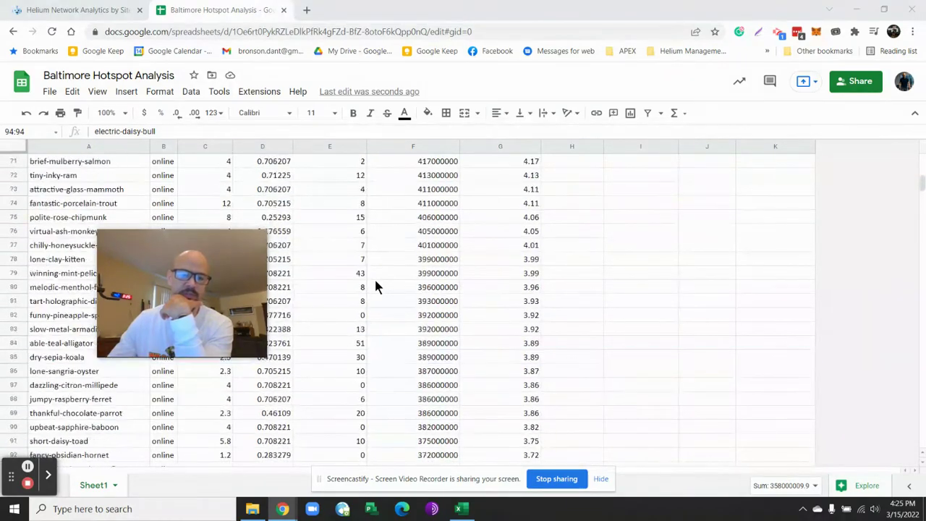
pyautogui.scroll(-1, 375, 286)
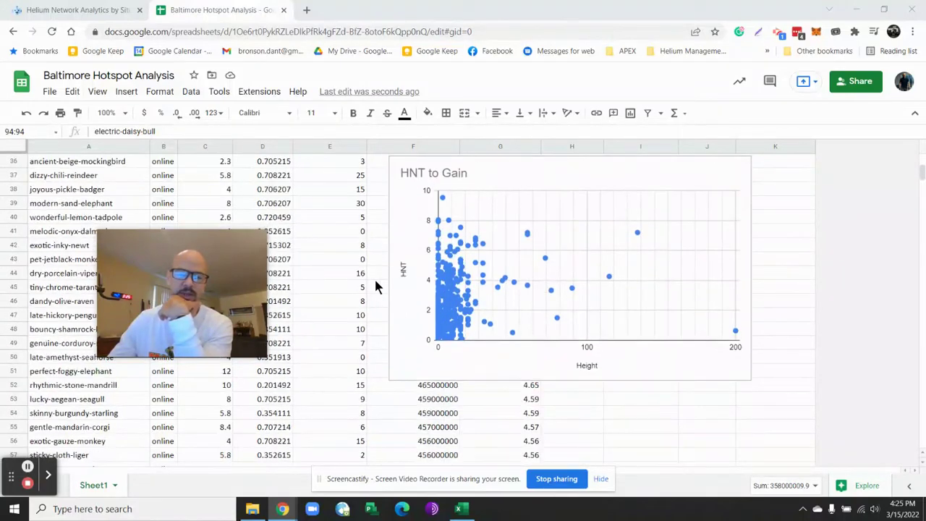
# - Change the title of the Height scatter chart to "HNT to Height" and bring the whole chart into view
pyautogui.click(455, 173)
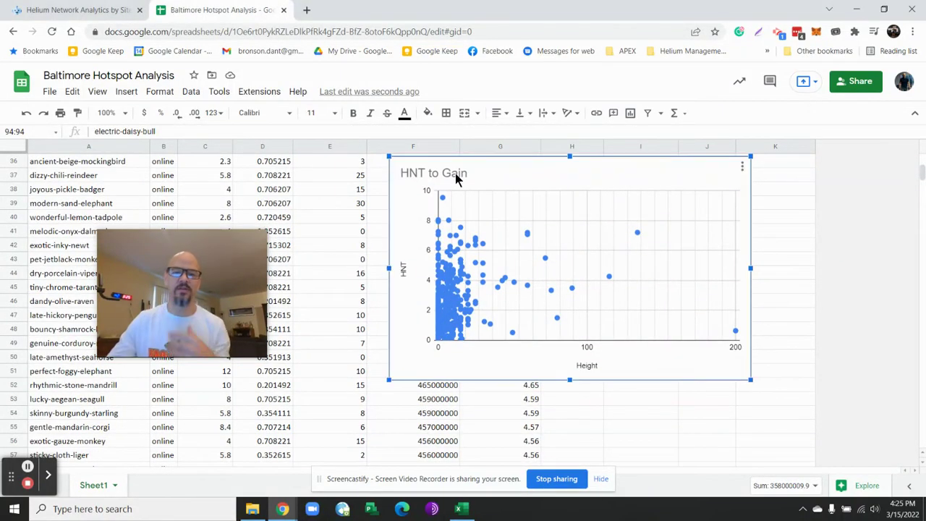
pyautogui.doubleClick(458, 176)
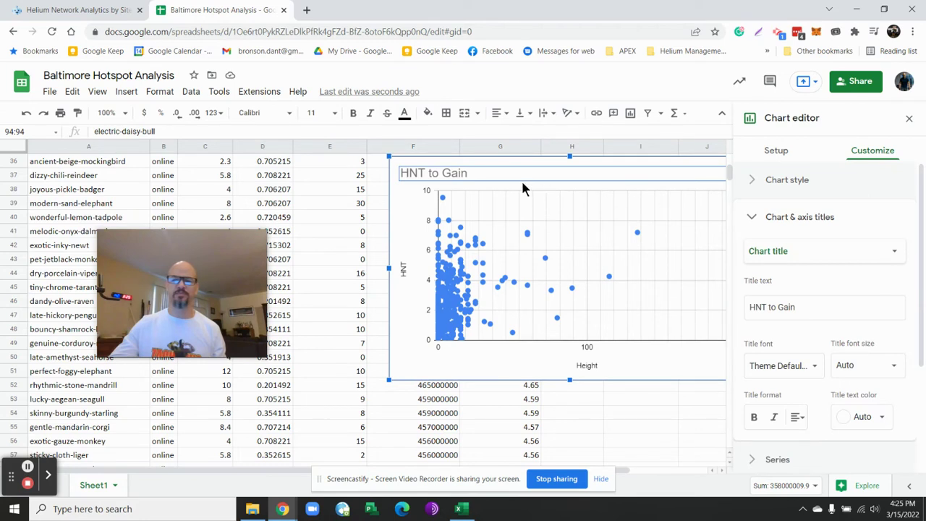
pyautogui.tripleClick(486, 175)
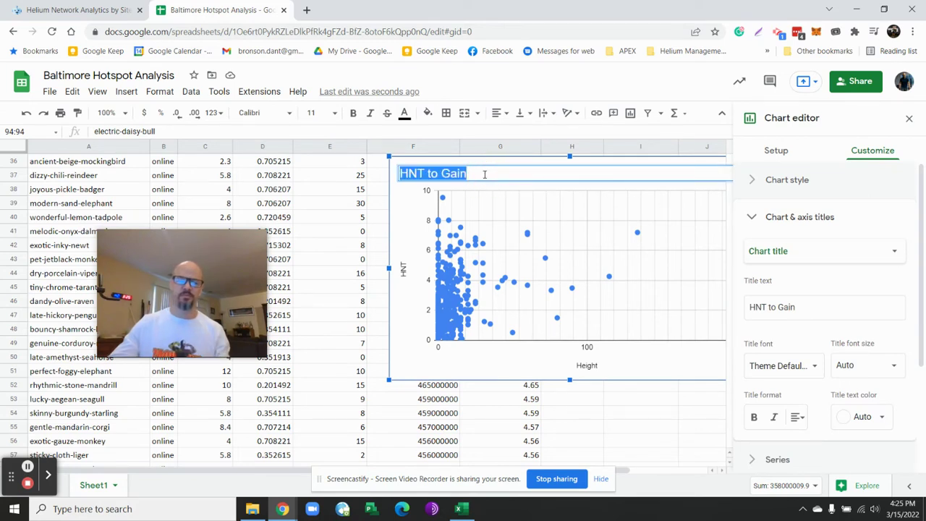
pyautogui.click(485, 174)
pyautogui.press('BackSpace')
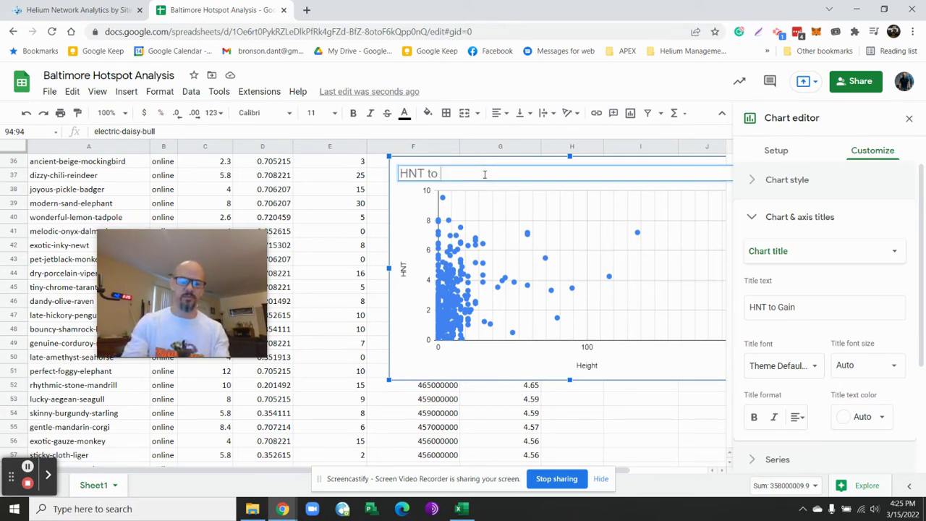
pyautogui.write('Hieght')
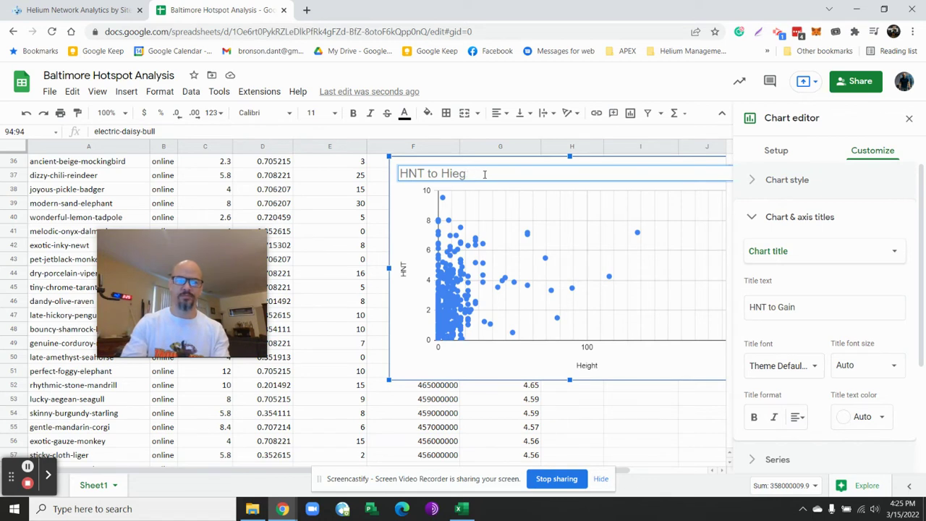
pyautogui.press('BackSpace')
pyautogui.press('BackSpace')
pyautogui.press('BackSpace')
pyautogui.write('eight')
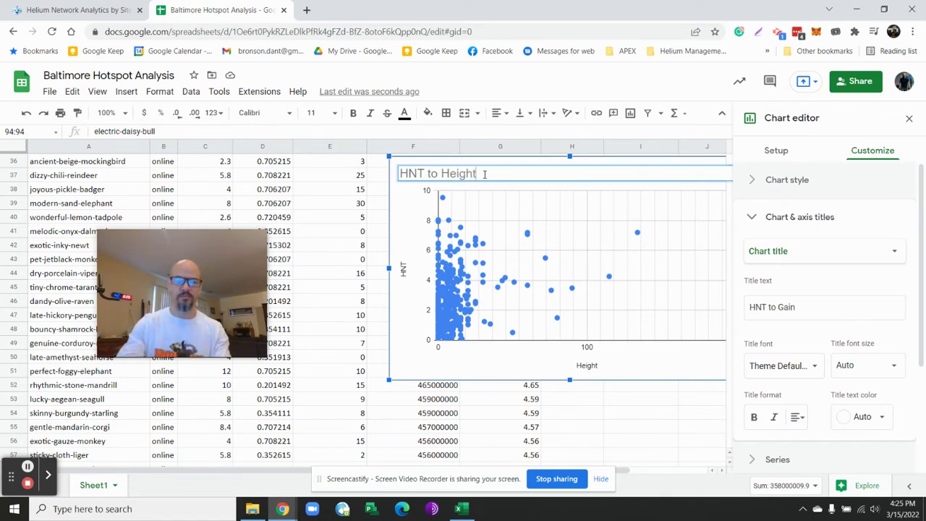
pyautogui.click(527, 249)
pyautogui.click(508, 348)
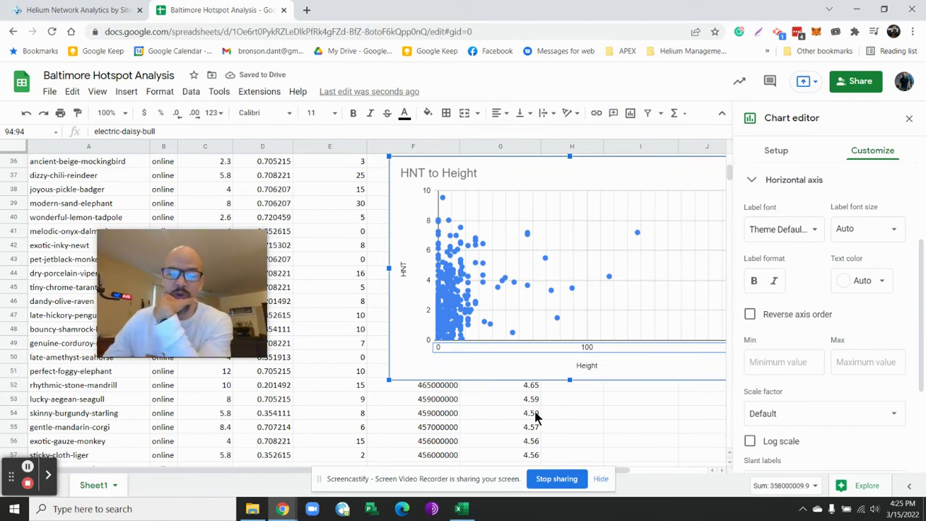
pyautogui.click(301, 471)
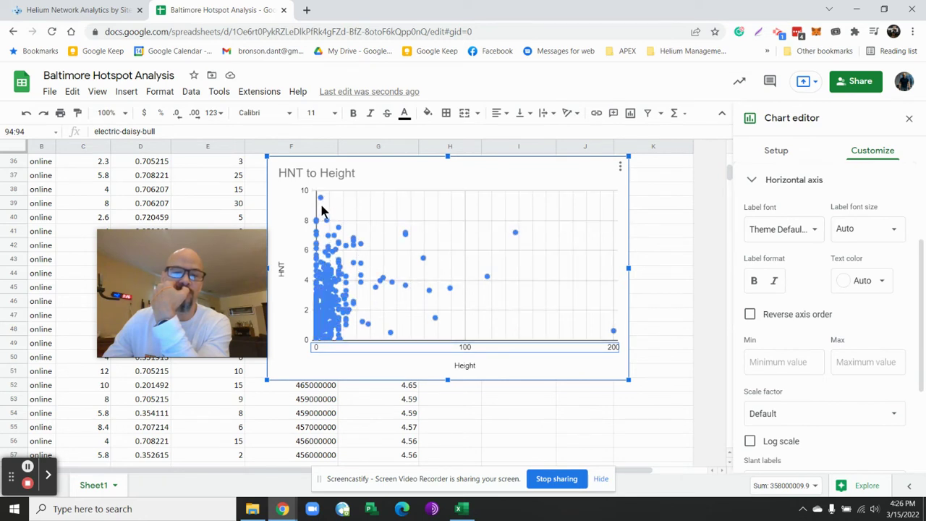
# - Switch to the SiteBot hotspot list, open Able Azure Raven and examine its rewards summary and installation details
pyautogui.click(80, 9)
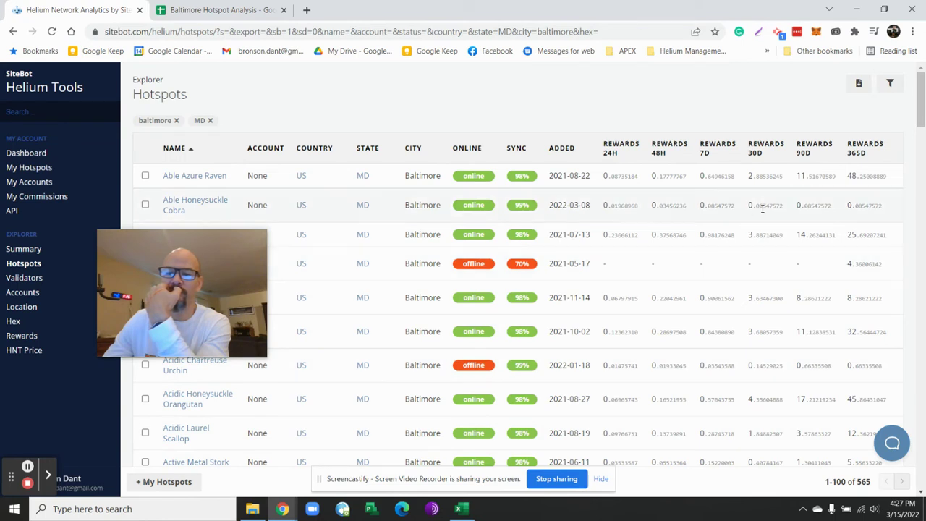
pyautogui.click(202, 177)
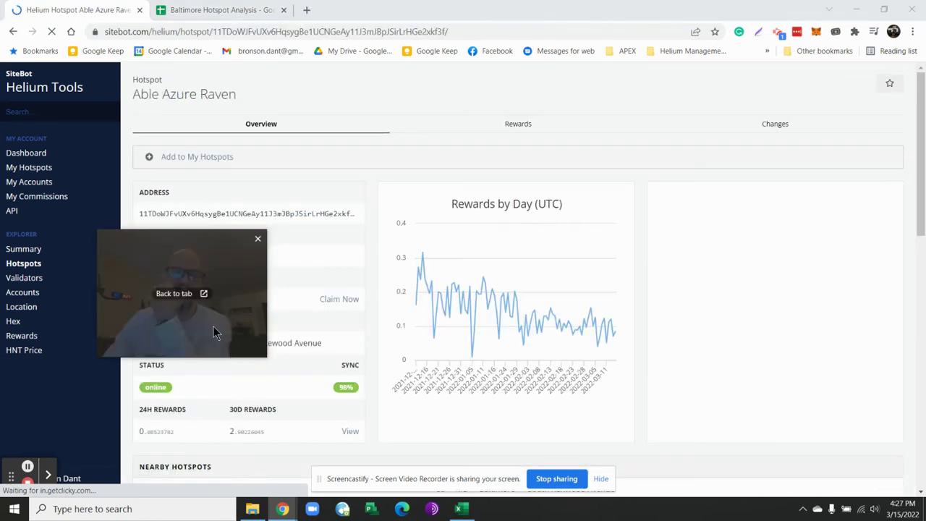
pyautogui.moveTo(213, 326); pyautogui.dragTo(777, 368)
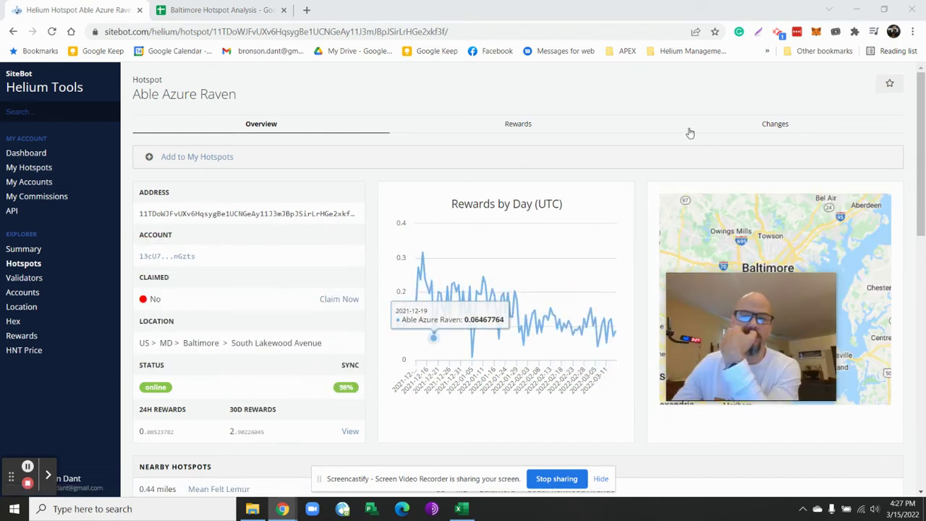
pyautogui.scroll(-3, 443, 196)
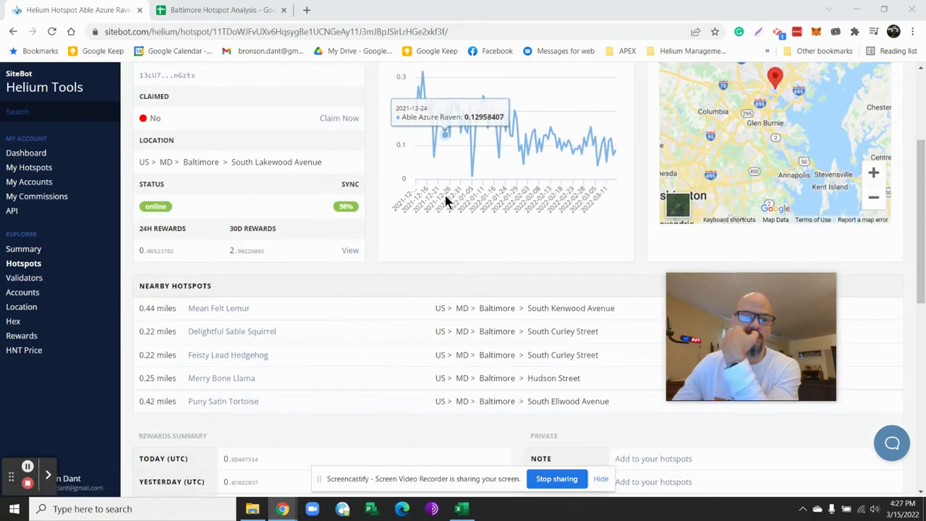
pyautogui.scroll(-3, 439, 207)
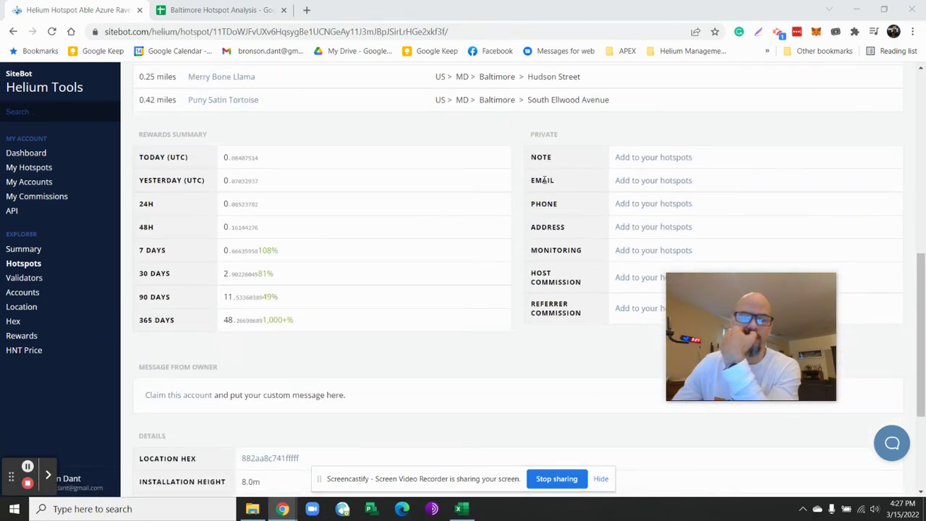
pyautogui.scroll(-3, 347, 270)
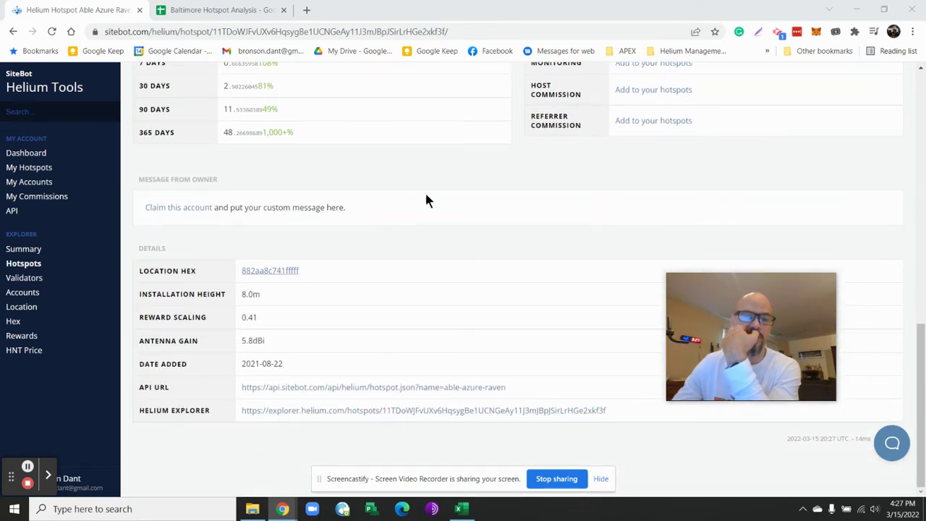
# - Return to the Baltimore Hotspot Analysis spreadsheet and change the Scale chart's title to "HNT to Reward Scale"
pyautogui.click(222, 11)
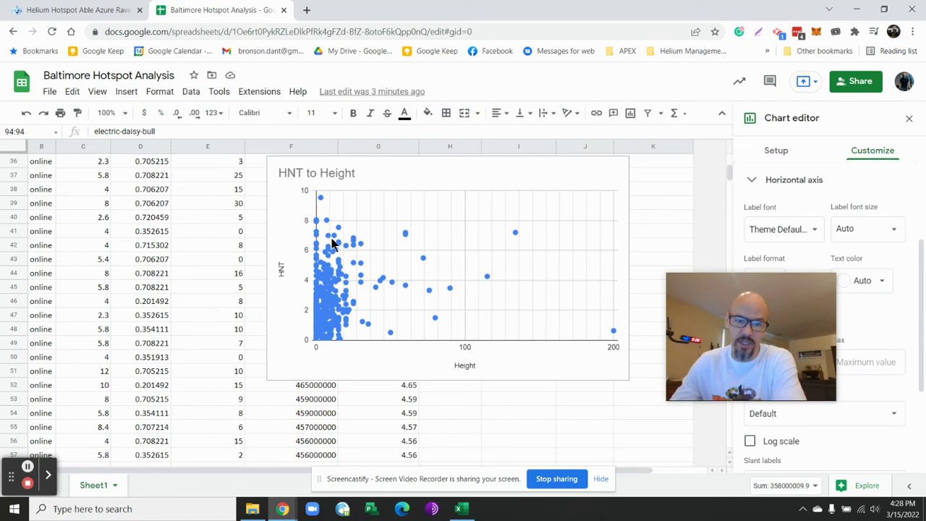
pyautogui.scroll(5, 351, 243)
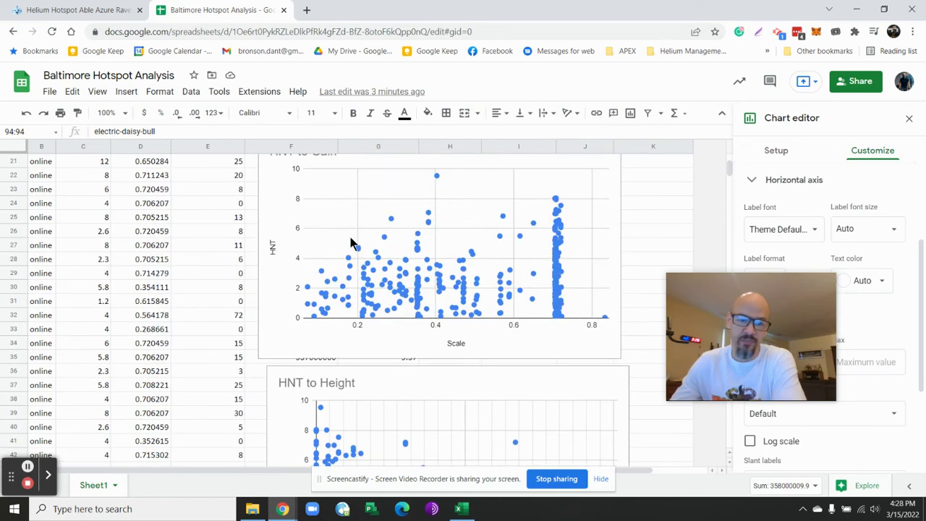
pyautogui.scroll(1, 346, 239)
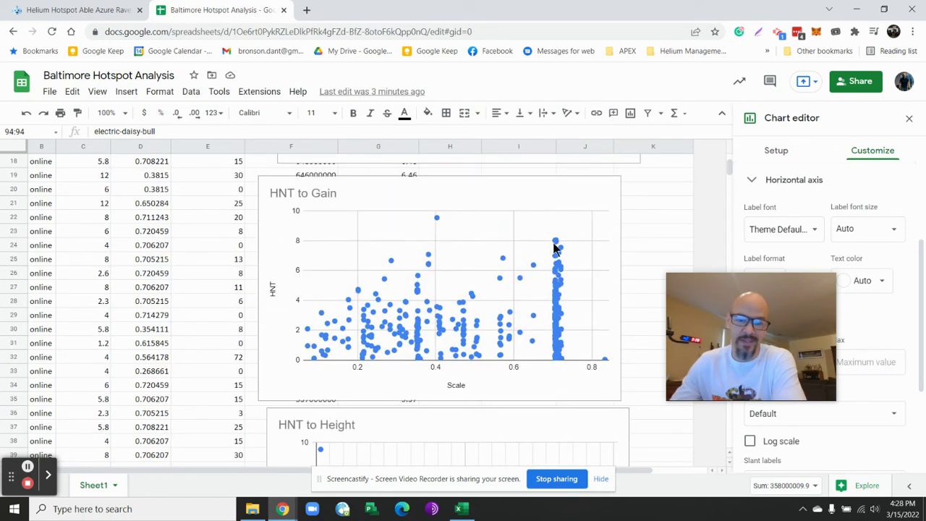
pyautogui.click(334, 194)
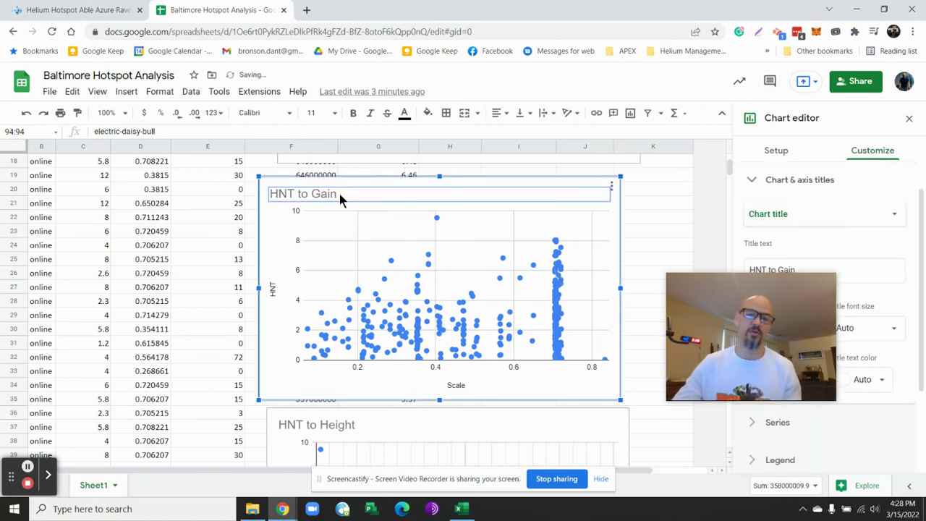
pyautogui.click(339, 194)
pyautogui.doubleClick(340, 194)
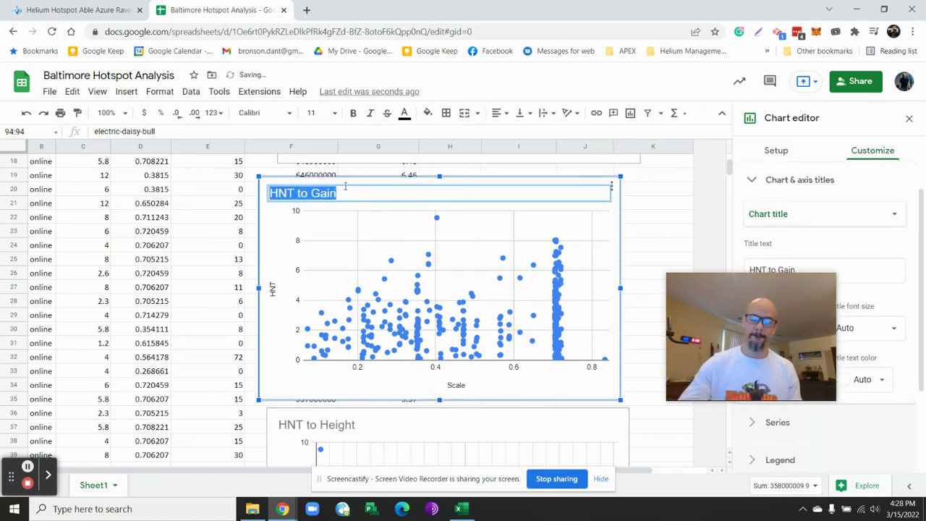
pyautogui.click(345, 188)
pyautogui.press('BackSpace')
pyautogui.press('BackSpace')
pyautogui.press('BackSpace')
pyautogui.press('BackSpace')
pyautogui.write('R')
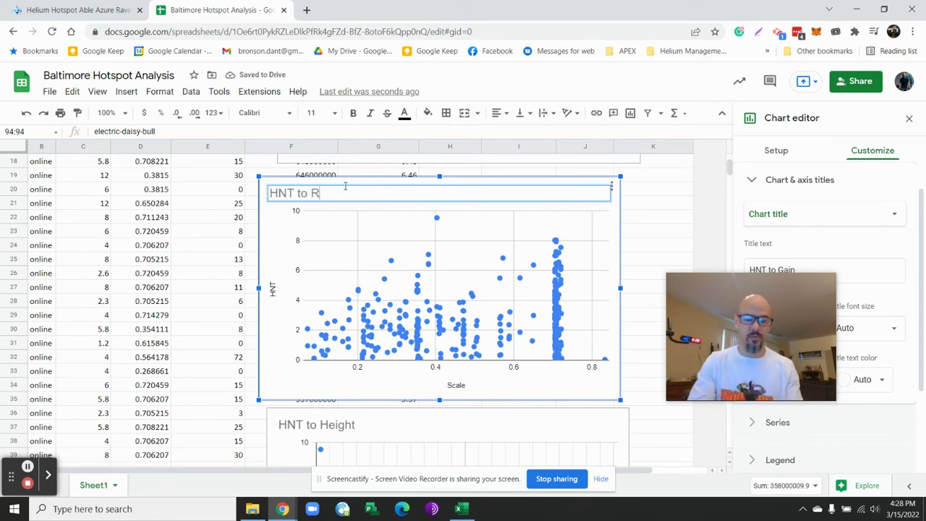
pyautogui.write('eward')
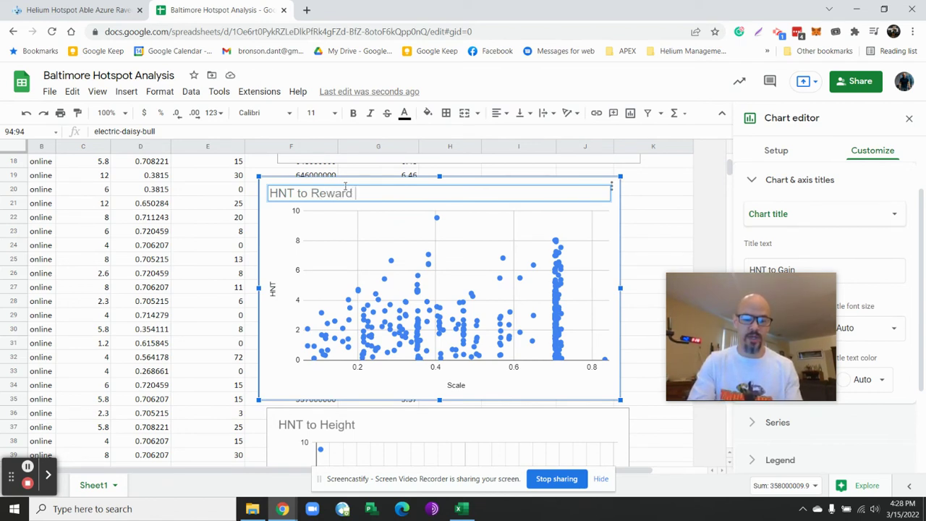
pyautogui.write(' Scale')
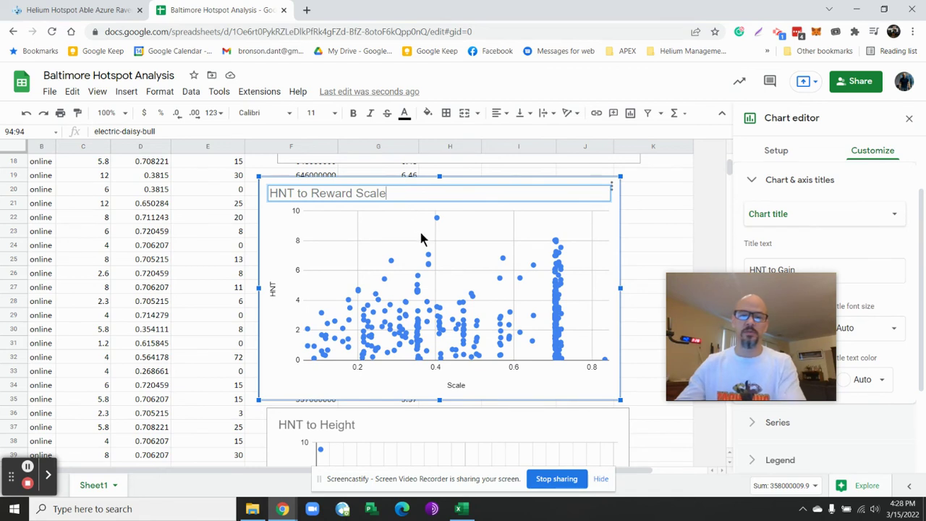
pyautogui.click(469, 239)
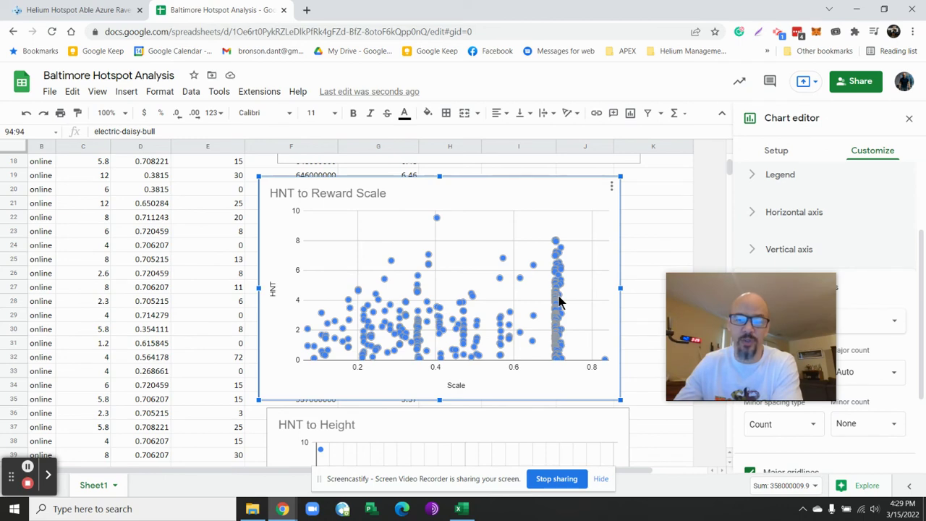
# - Compare how 30-day HNT earnings are distributed across the Gain, Reward Scale and Height scatter charts
pyautogui.scroll(3, 452, 288)
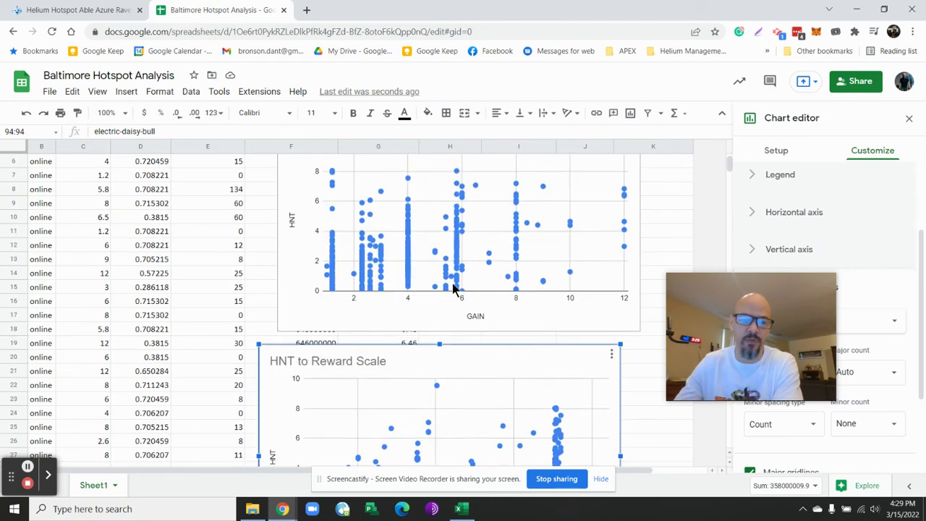
pyautogui.scroll(2, 453, 283)
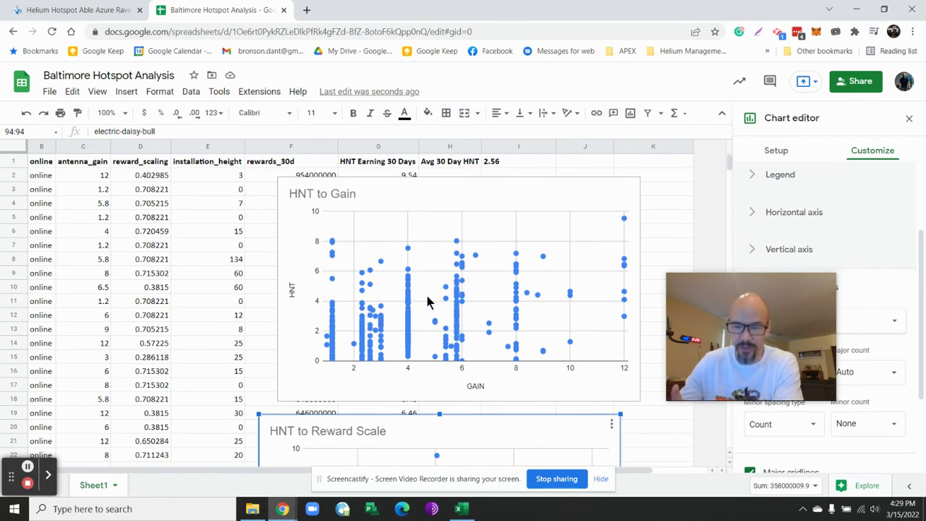
pyautogui.scroll(-3, 395, 275)
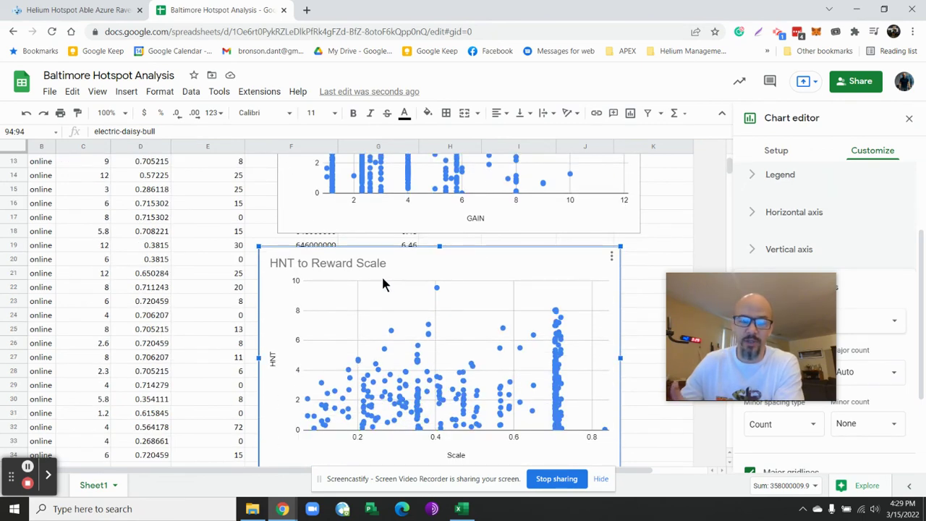
pyautogui.scroll(-5, 382, 278)
pyautogui.scroll(-1, 383, 283)
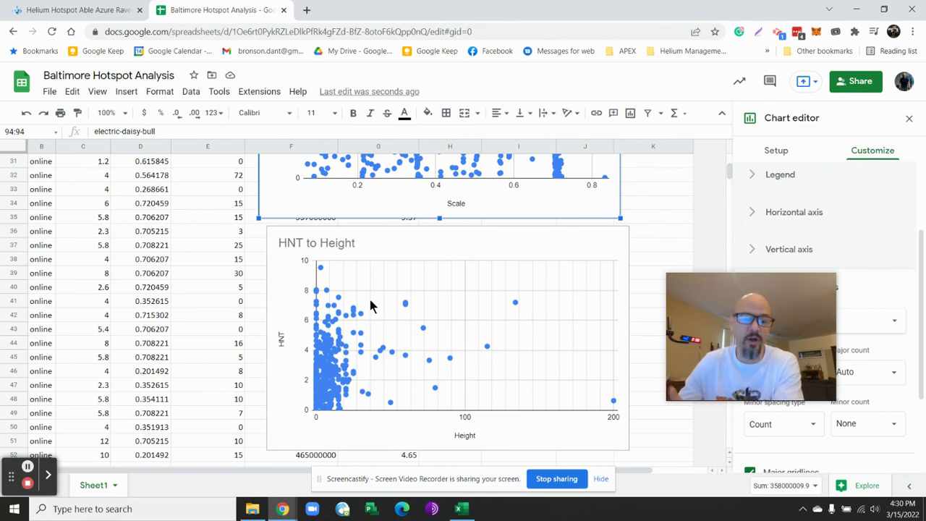
pyautogui.scroll(6, 189, 299)
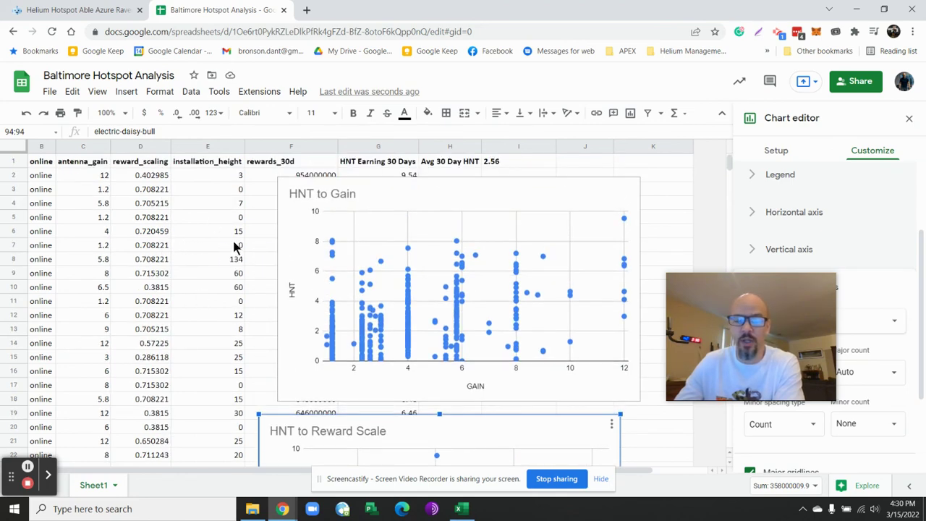
pyautogui.scroll(-4, 233, 247)
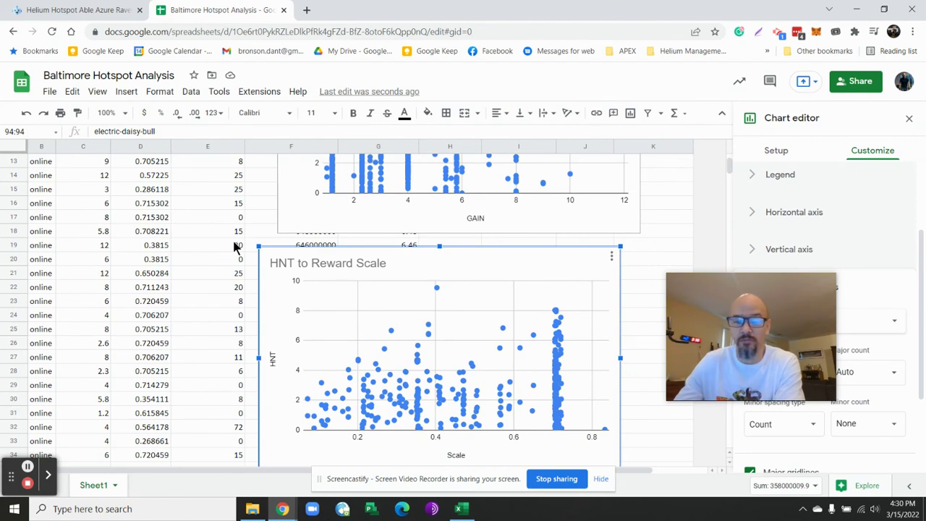
pyautogui.scroll(-4, 234, 247)
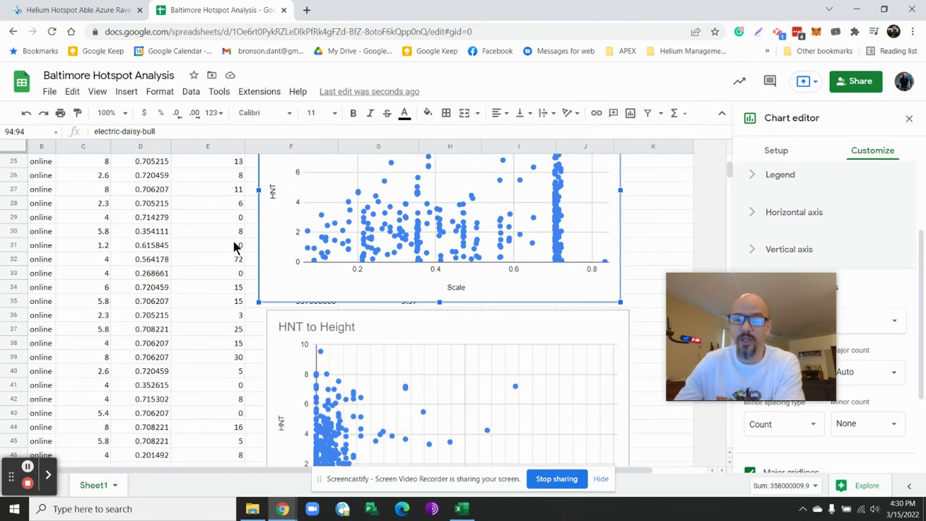